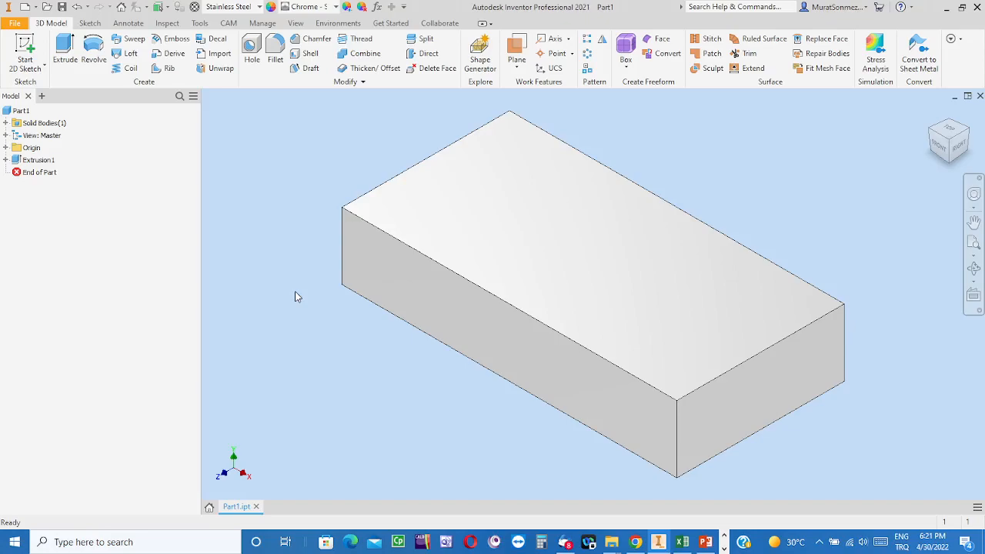
# Orient the rectangular block to show its top, left and front faces, and start an Autodesk Inventor Nastran analysis of it
pyautogui.click(932, 132)
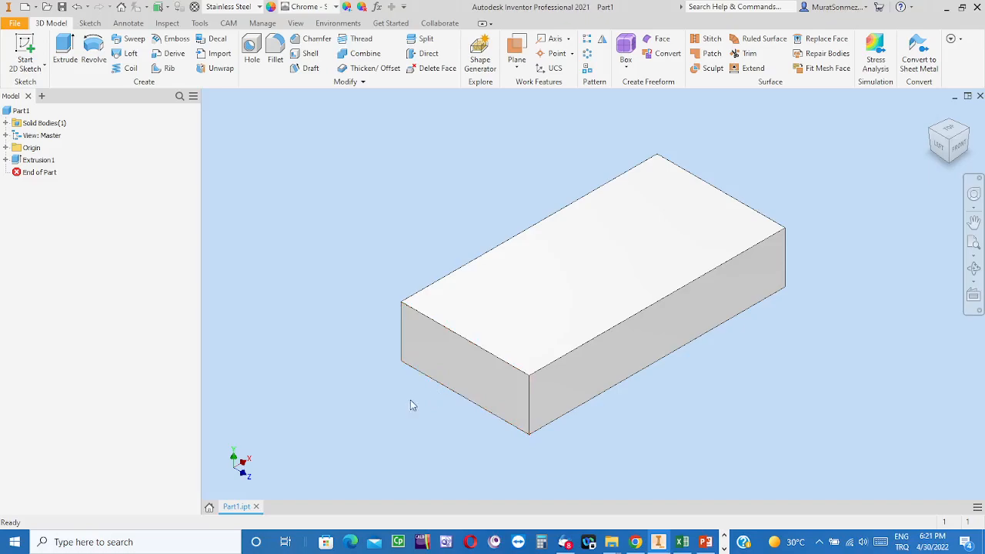
pyautogui.moveTo(459, 366)
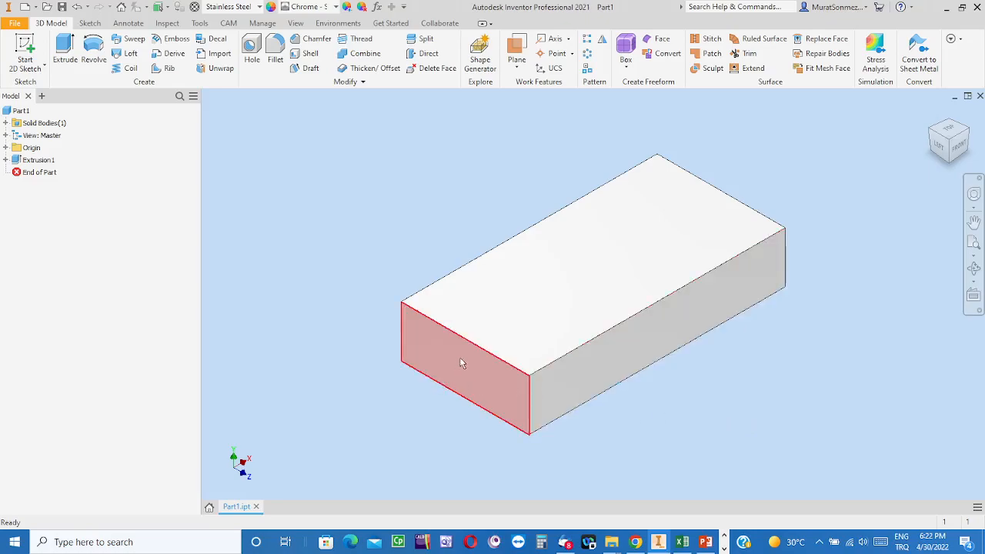
pyautogui.moveTo(481, 382)
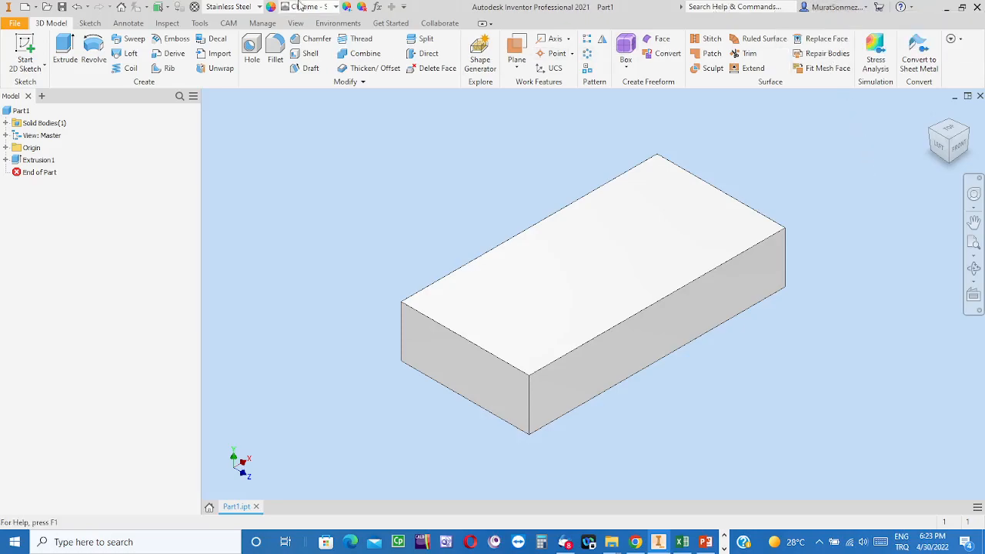
pyautogui.click(339, 26)
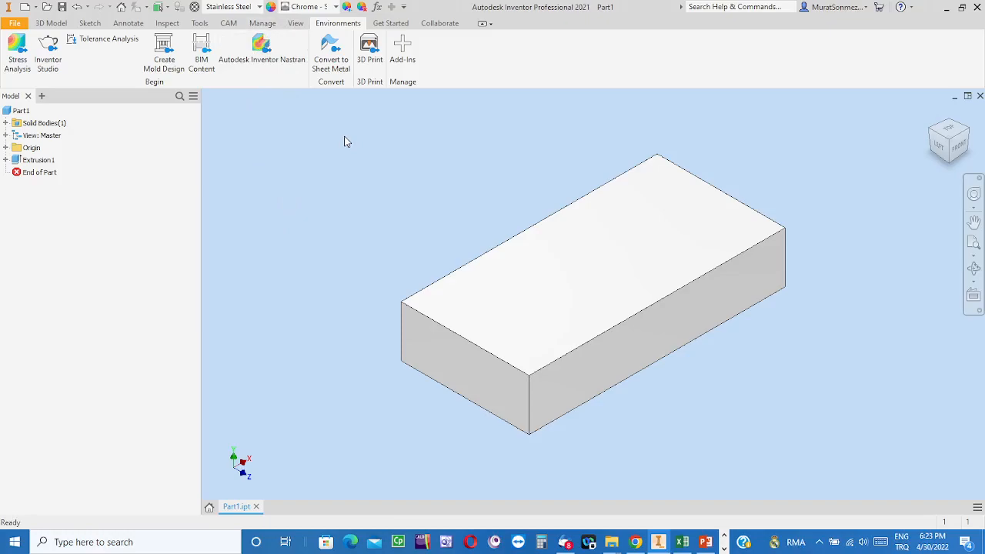
pyautogui.click(261, 51)
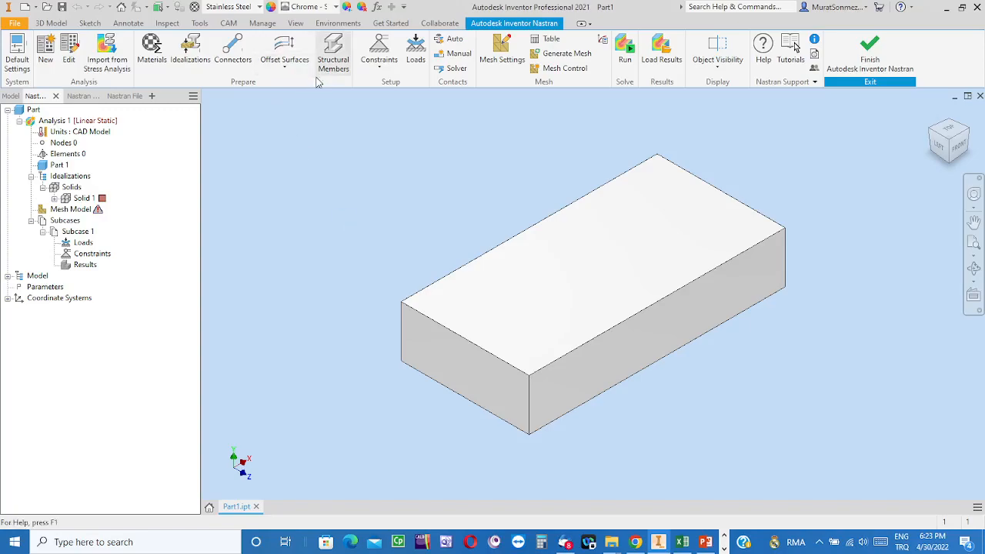
# Load Stainless Steel AISI 304 from the Autodesk Material Library into the Nastran material definition
pyautogui.click(154, 52)
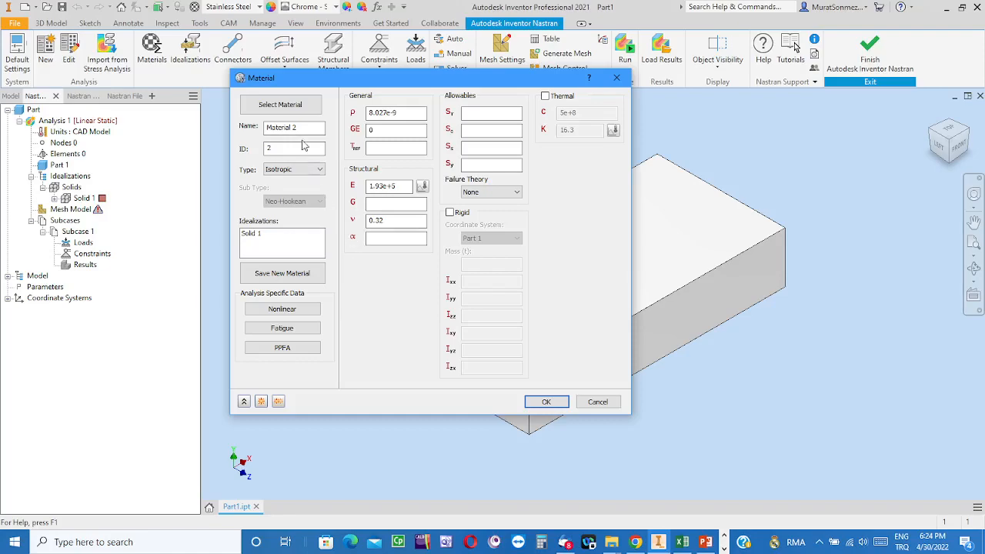
pyautogui.click(283, 105)
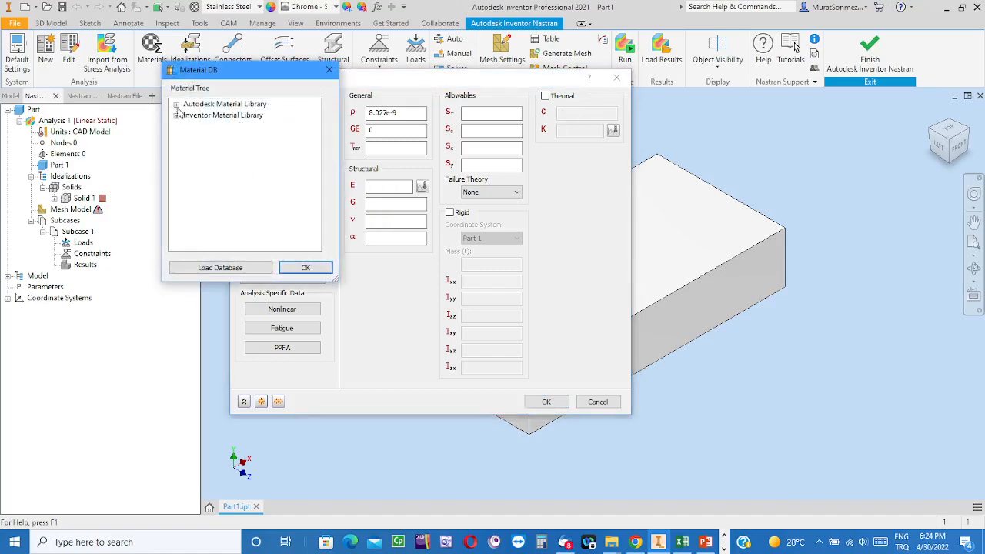
pyautogui.click(176, 105)
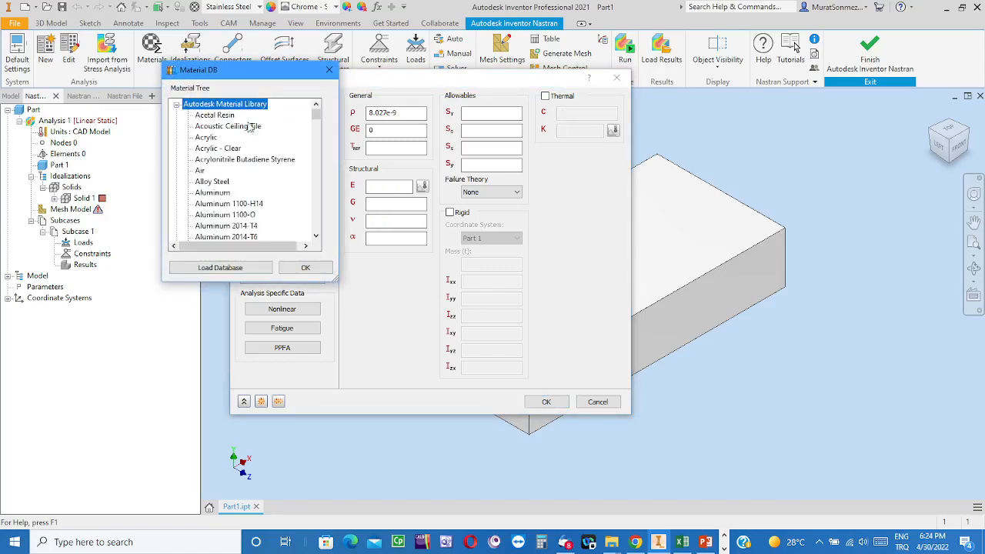
pyautogui.moveTo(316, 115); pyautogui.dragTo(310, 193)
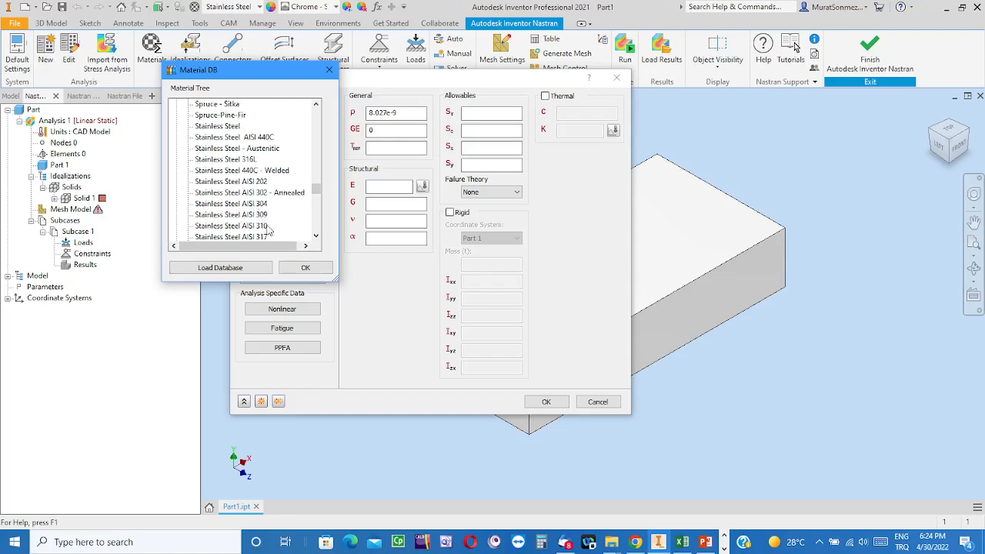
pyautogui.click(251, 205)
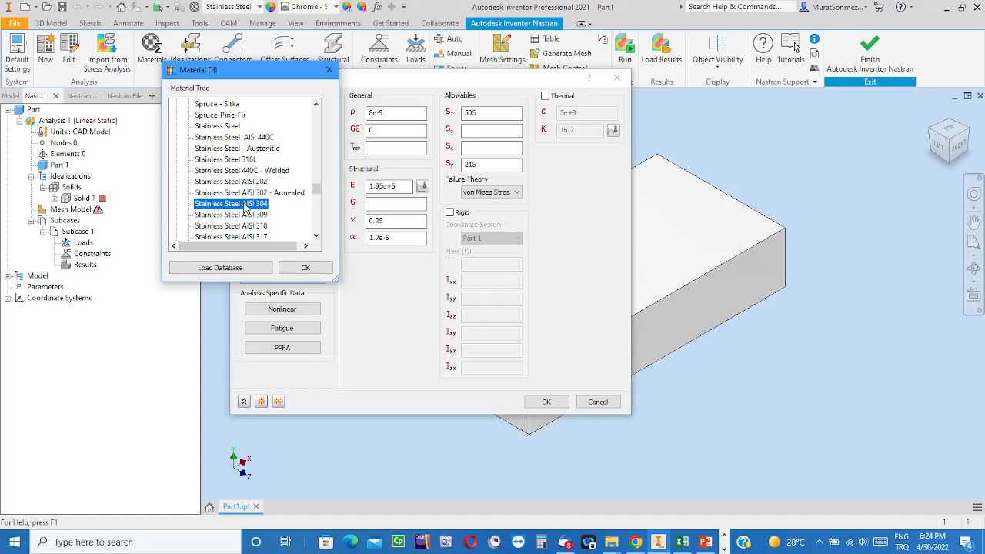
pyautogui.click(304, 269)
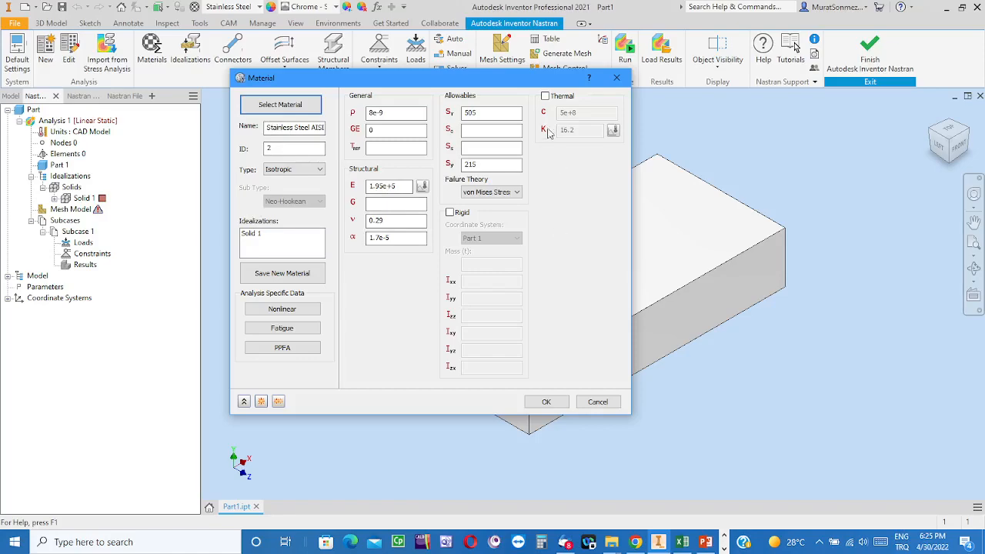
# Enable thermal properties for the Stainless Steel AISI 304 material and confirm its definition with the von Mises Stress failure theory
pyautogui.click(546, 97)
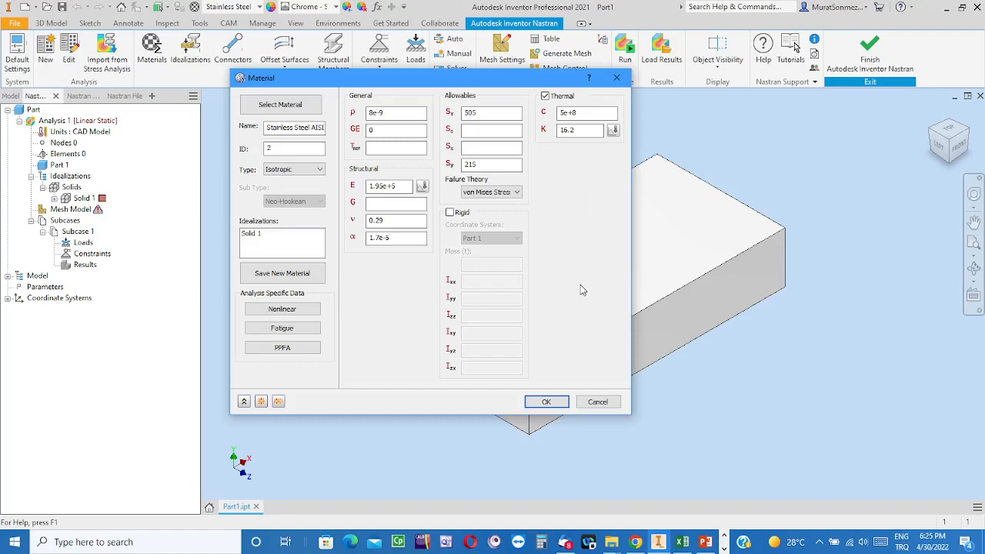
pyautogui.click(517, 193)
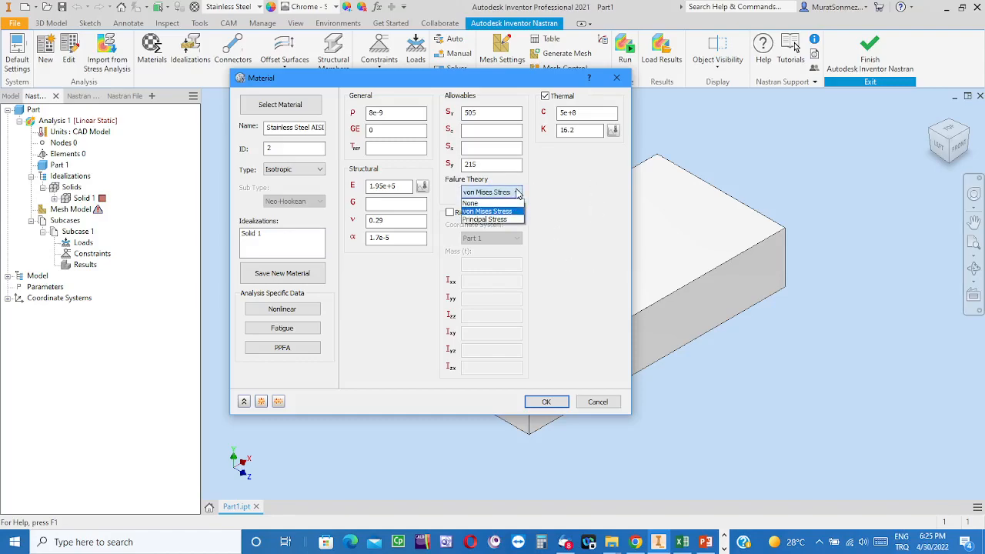
pyautogui.click(562, 195)
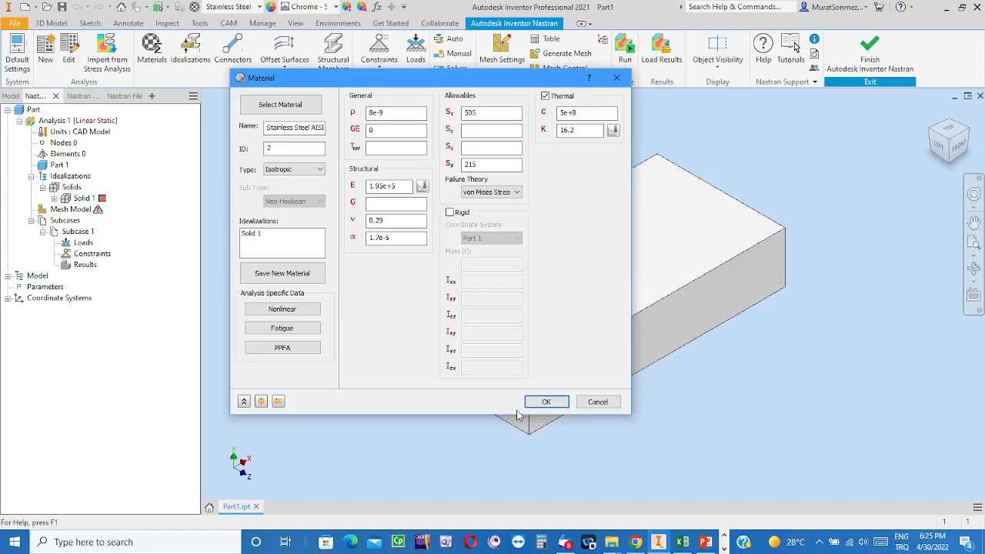
pyautogui.click(546, 402)
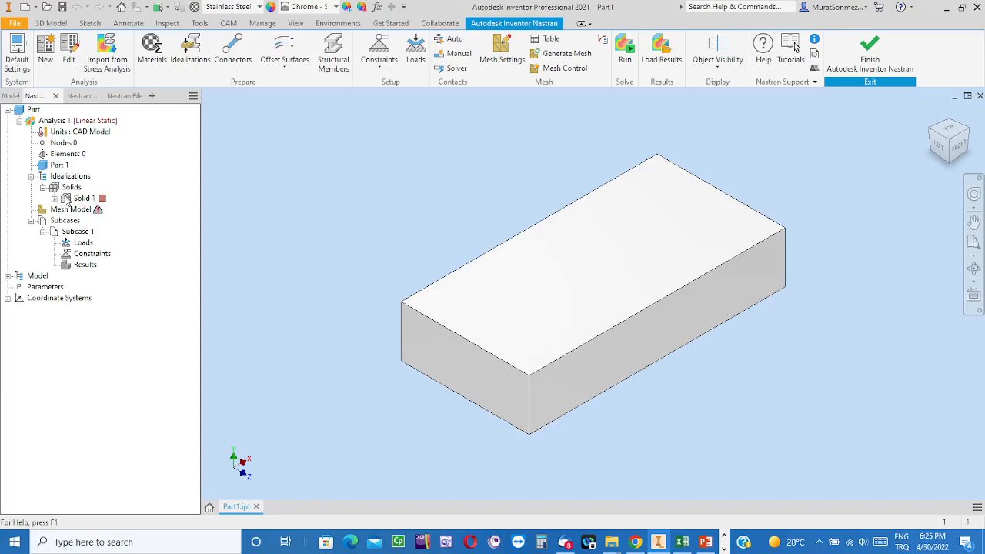
# Edit the Solid 1 idealization to use Stainless Steel AISI 304 with Solid Elements
pyautogui.rightClick(67, 202)
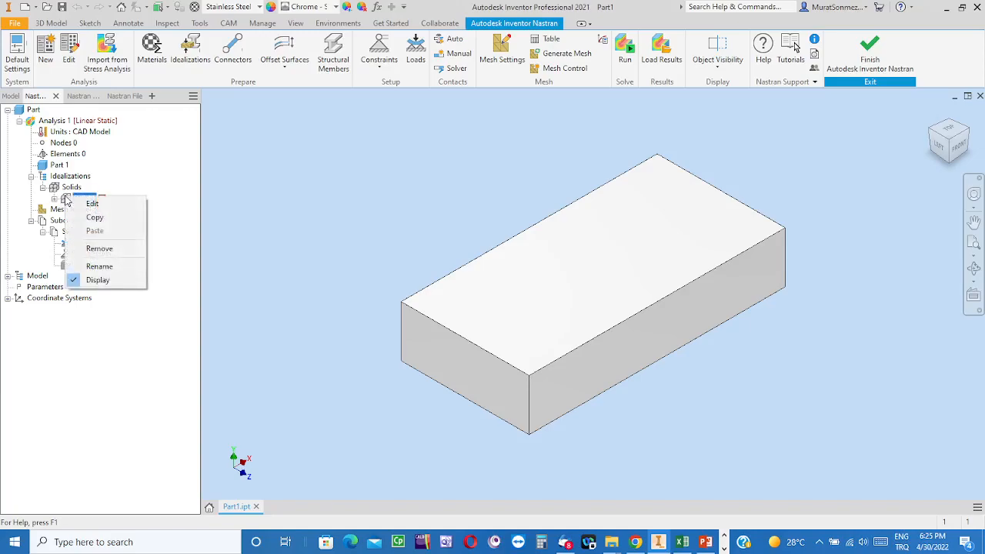
pyautogui.click(94, 204)
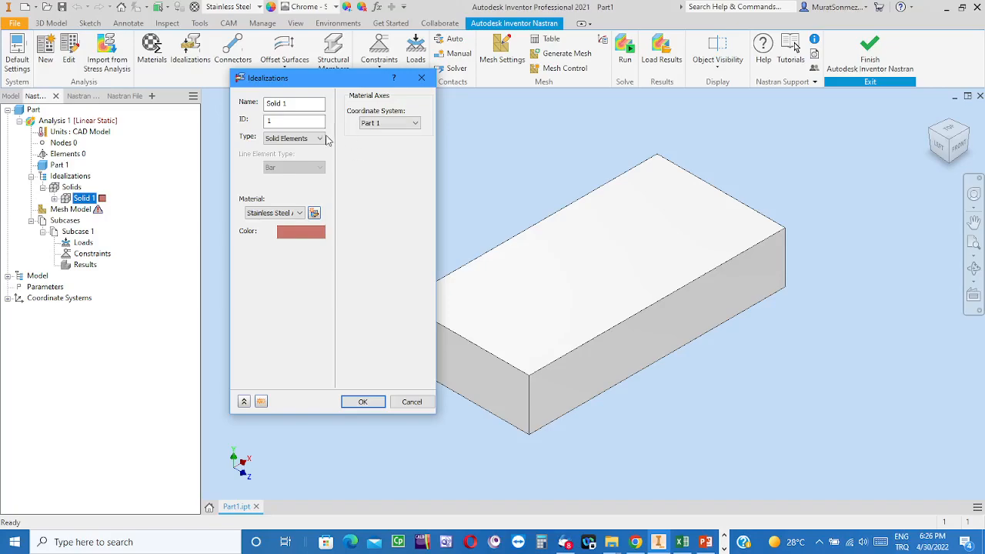
pyautogui.click(302, 216)
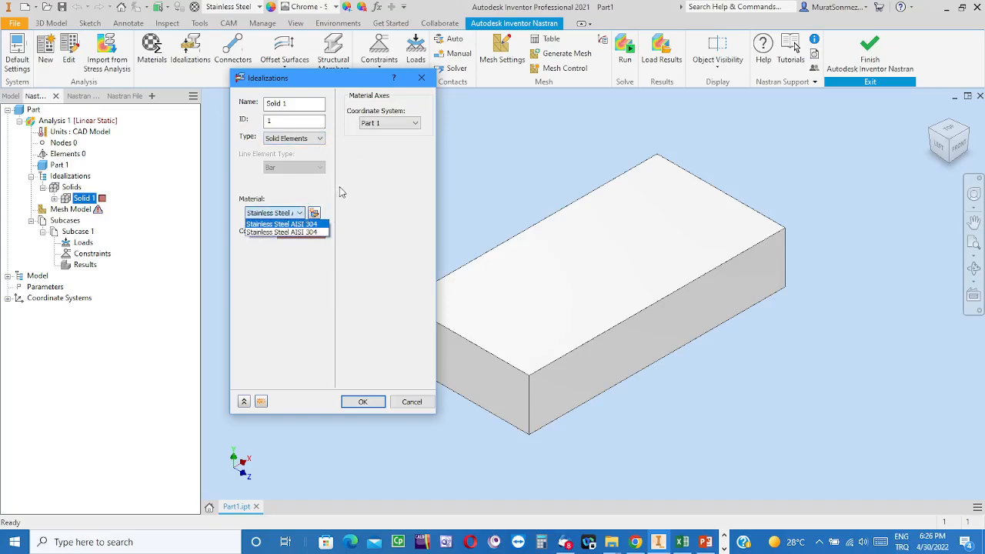
pyautogui.click(269, 225)
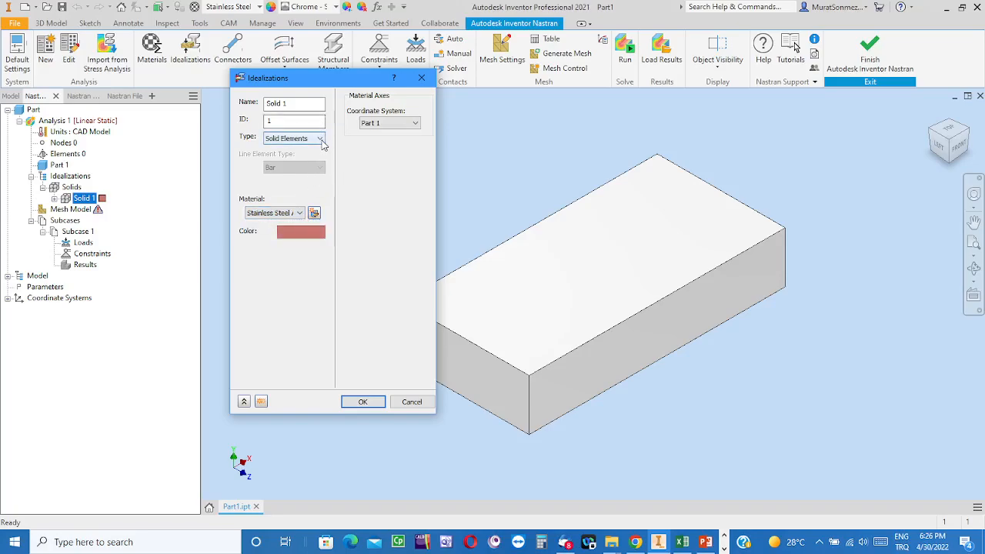
pyautogui.click(321, 139)
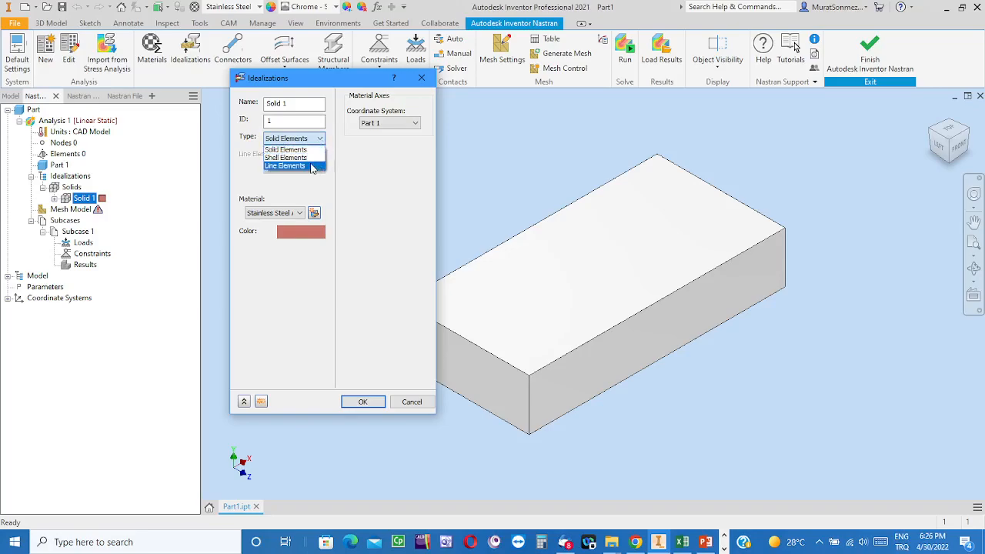
pyautogui.click(294, 150)
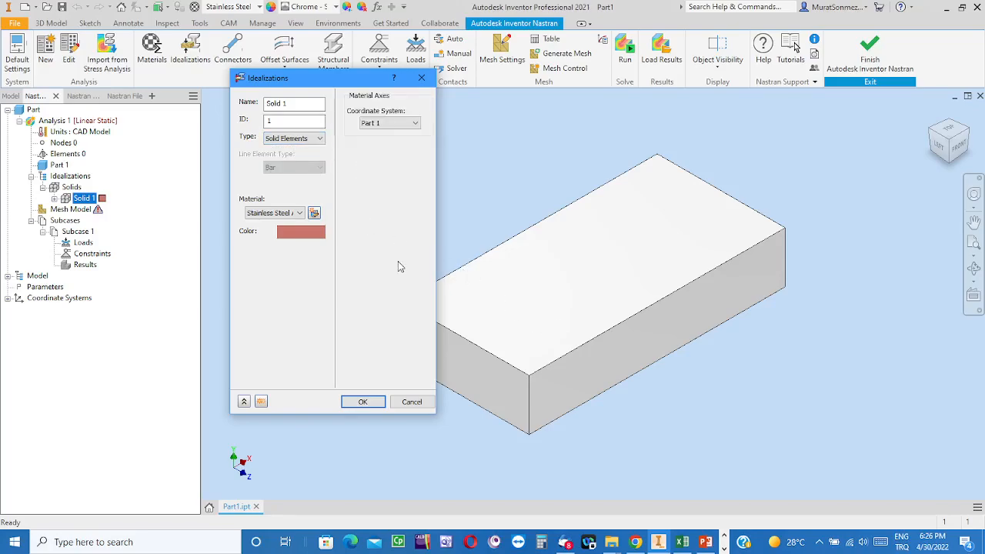
pyautogui.click(362, 404)
# Generate a mesh on the block with the default element size
pyautogui.click(71, 210)
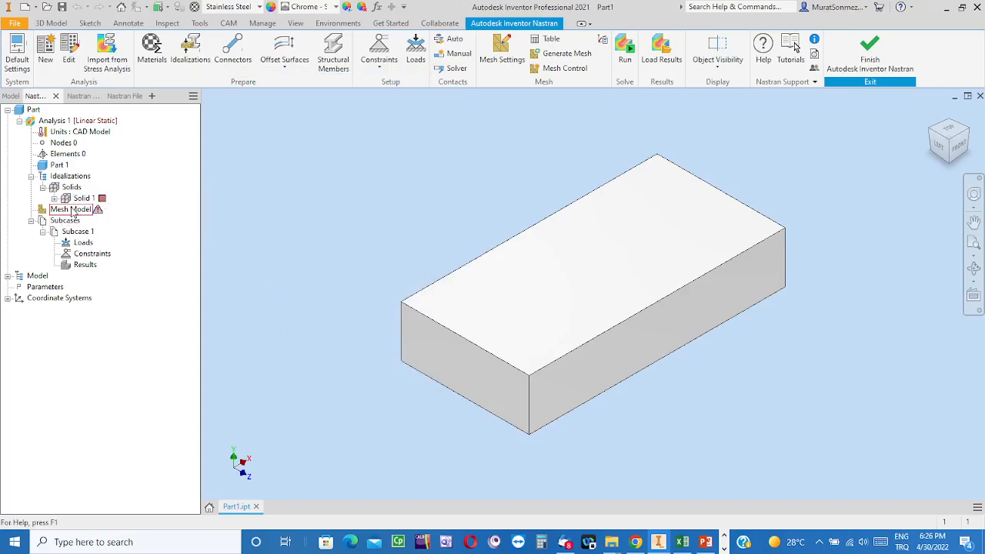
pyautogui.click(567, 56)
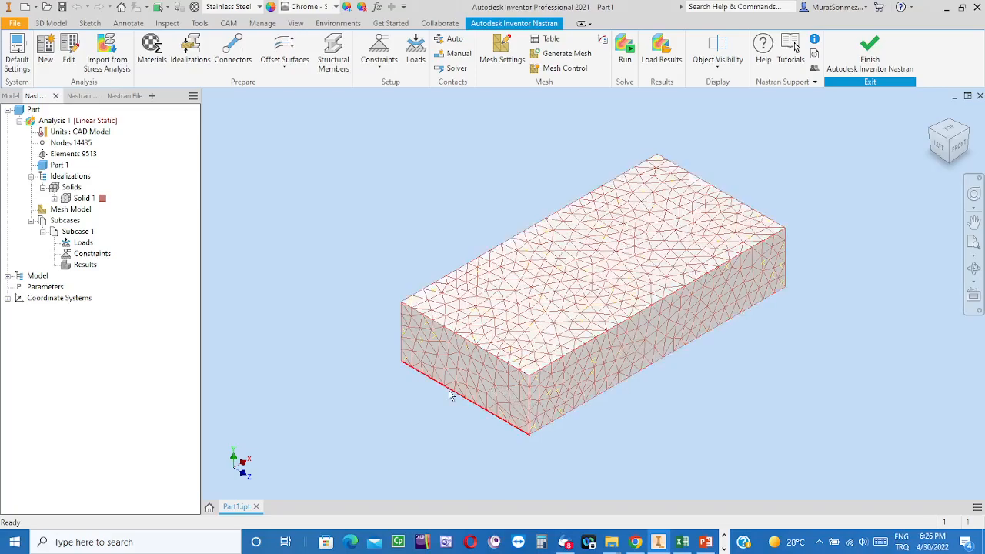
pyautogui.moveTo(471, 413)
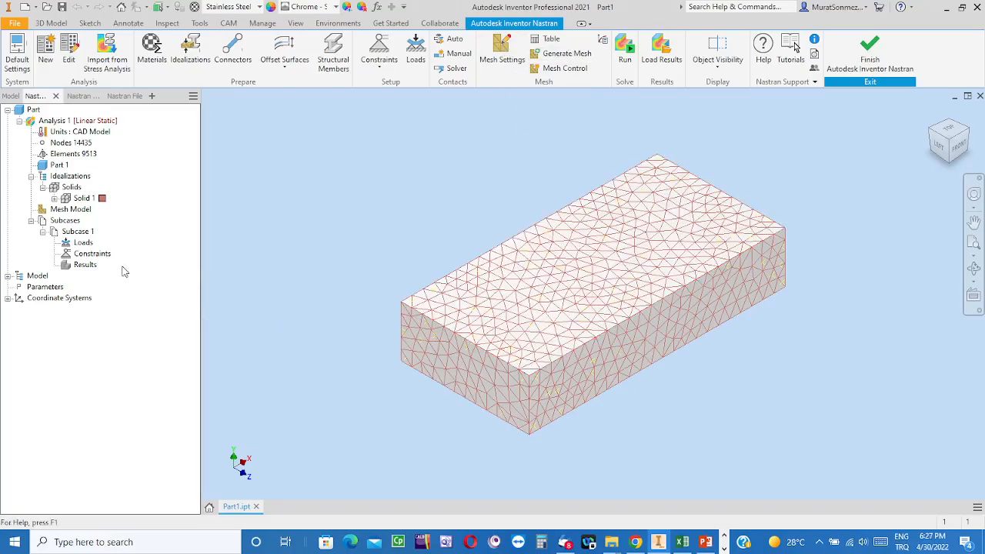
# Refine the mesh settings to an element size of 10.1368 mm and regenerate the block's mesh
pyautogui.rightClick(77, 211)
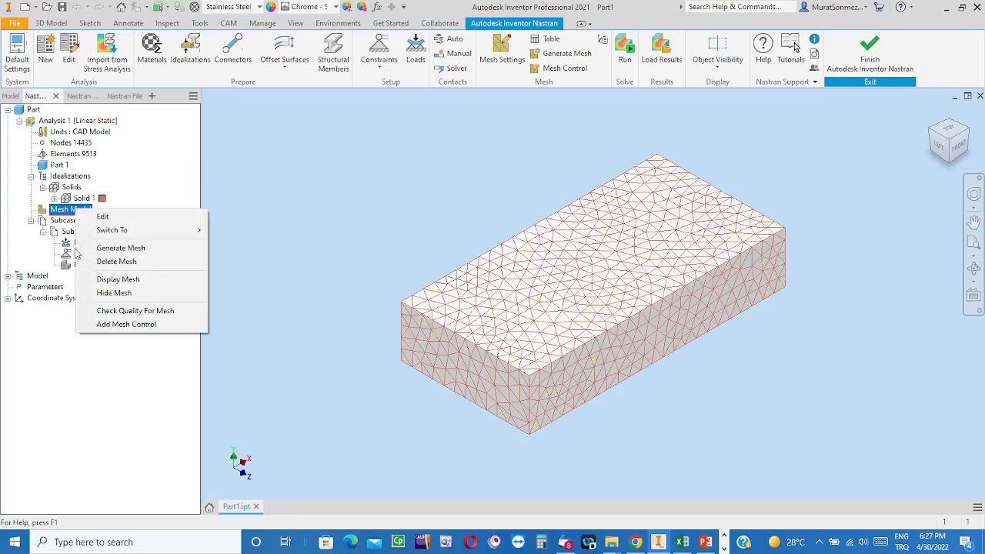
pyautogui.click(106, 218)
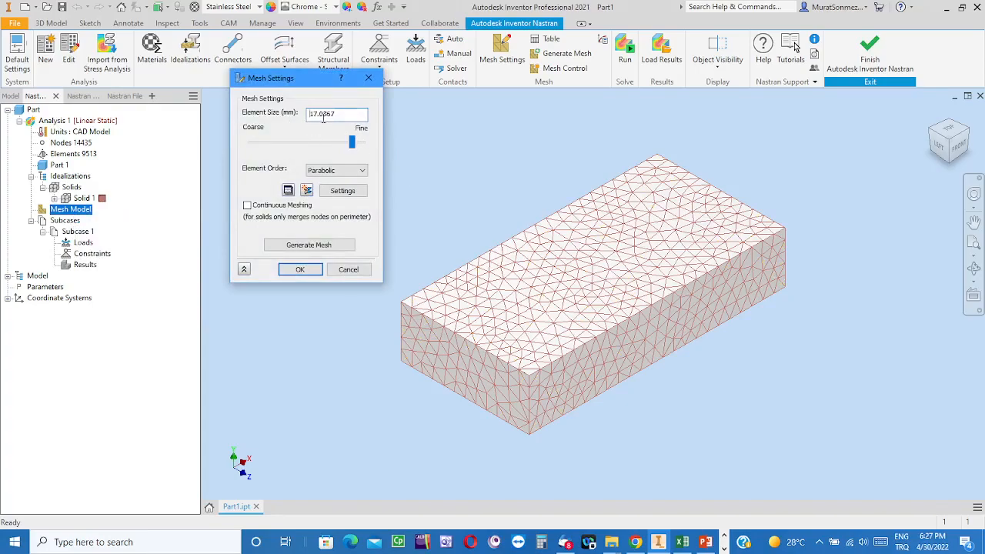
pyautogui.moveTo(351, 139); pyautogui.dragTo(356, 140)
pyautogui.moveTo(356, 140); pyautogui.dragTo(358, 140)
pyautogui.moveTo(357, 142); pyautogui.dragTo(355, 142)
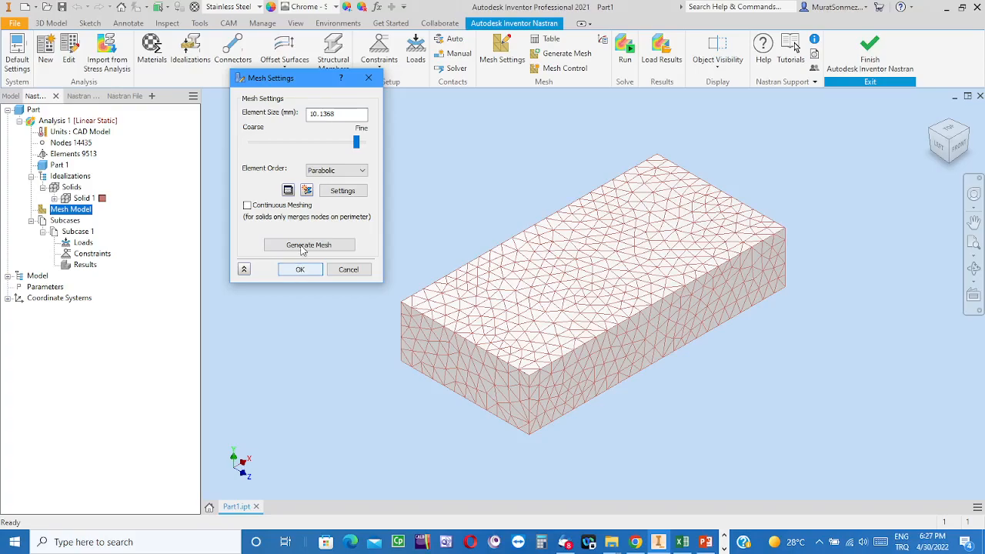
pyautogui.click(308, 244)
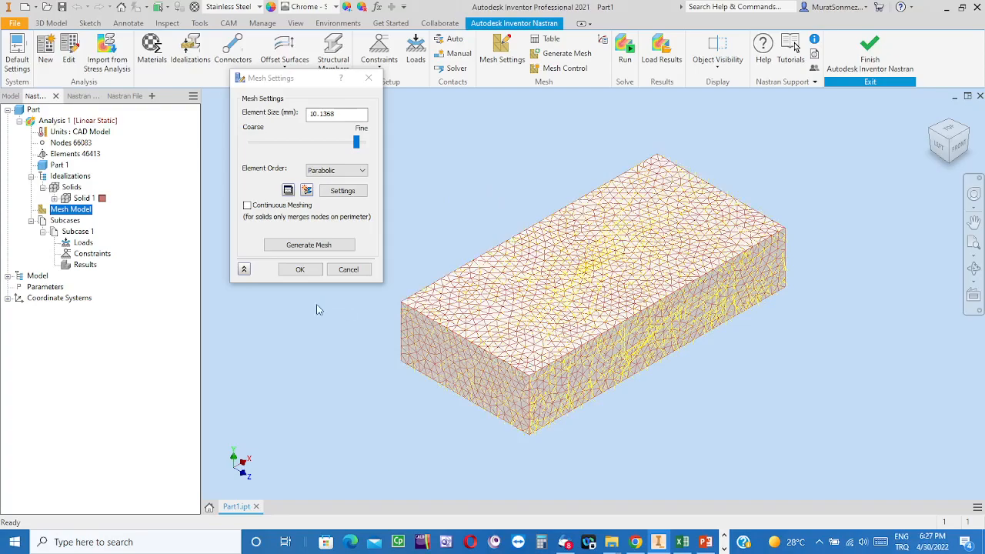
pyautogui.click(300, 270)
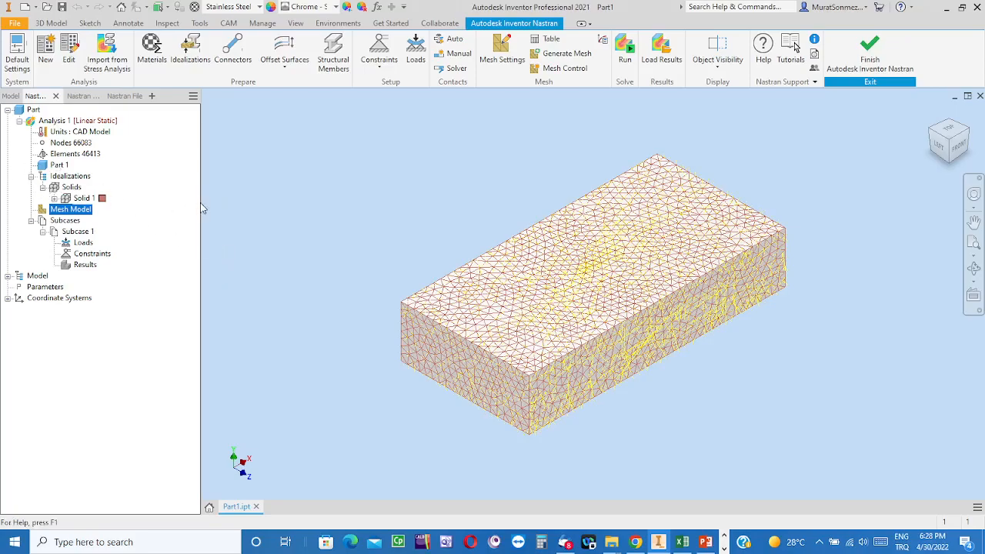
# Edit Analysis 1 to use the SI unit system
pyautogui.click(47, 124)
pyautogui.rightClick(46, 126)
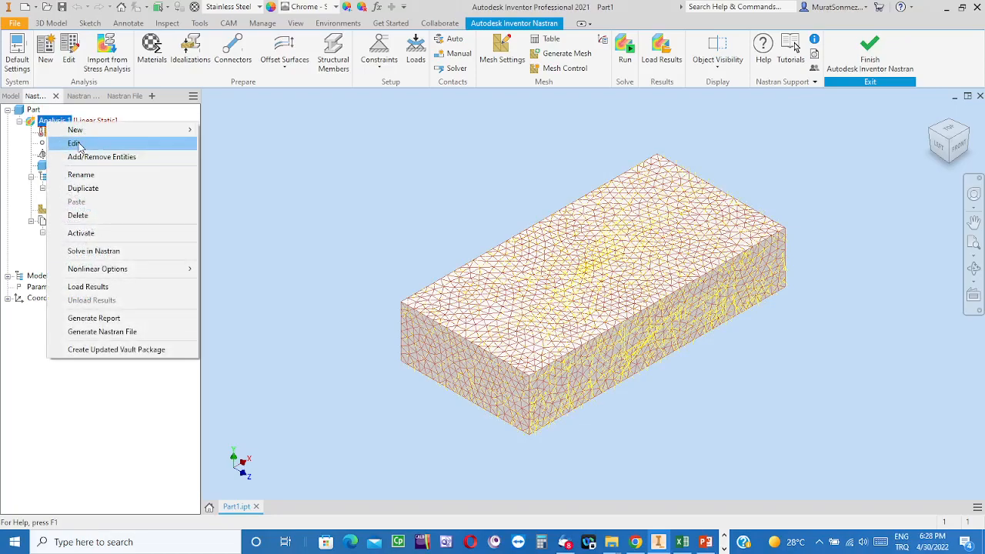
pyautogui.click(75, 143)
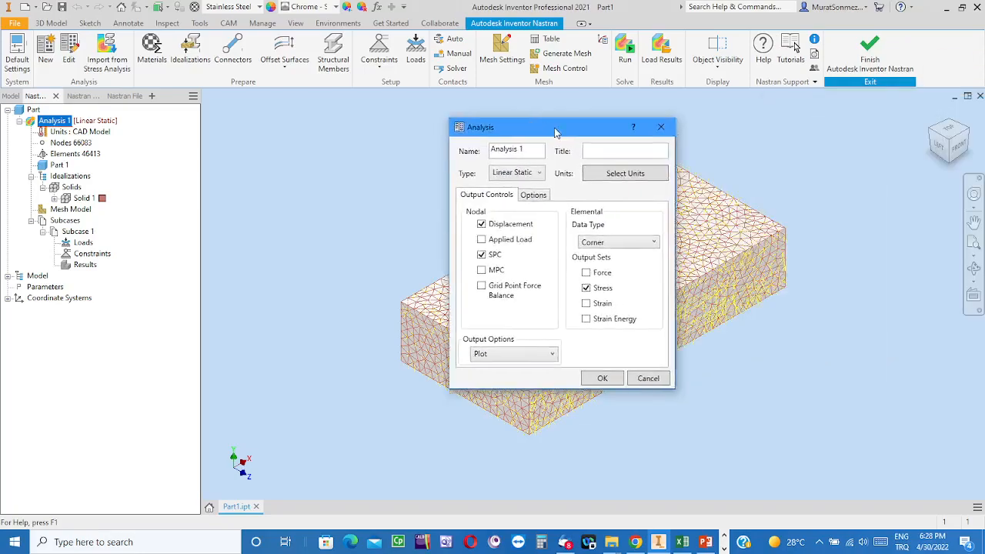
pyautogui.moveTo(618, 126); pyautogui.dragTo(362, 95)
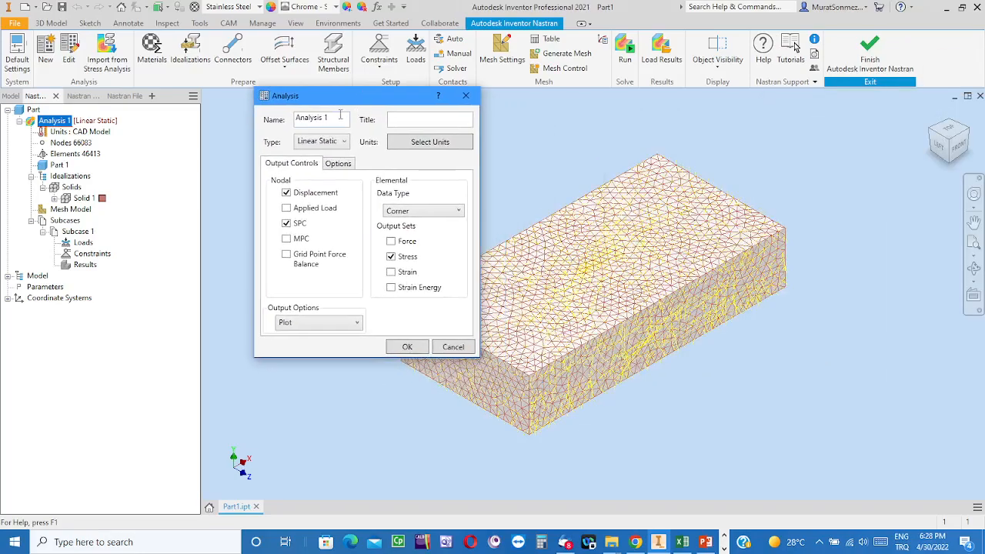
pyautogui.click(420, 142)
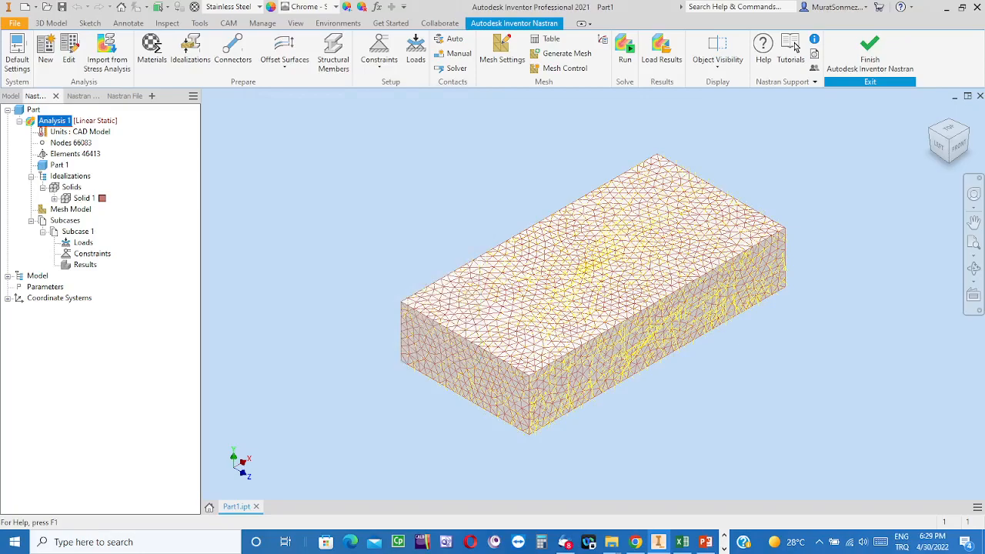
pyautogui.moveTo(501, 103); pyautogui.dragTo(351, 109)
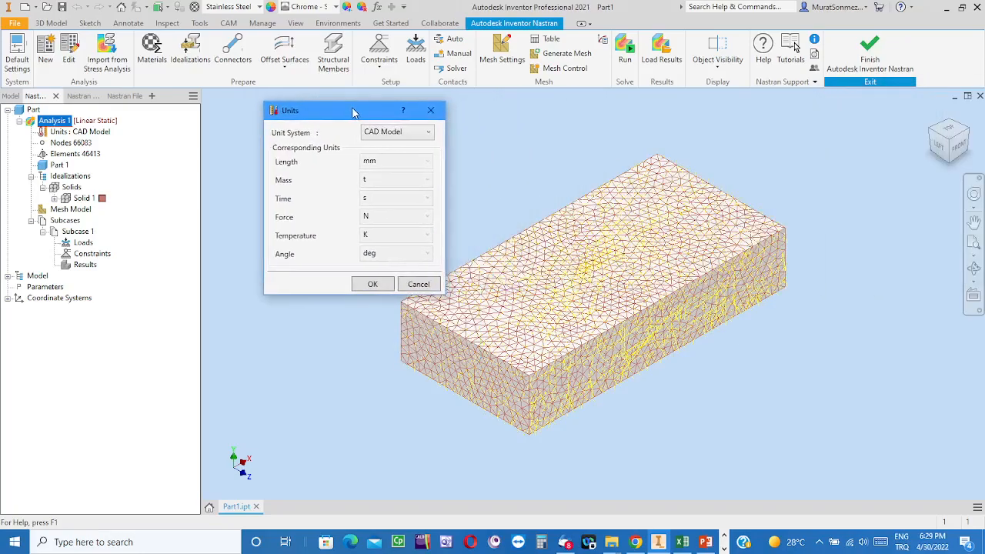
pyautogui.click(431, 136)
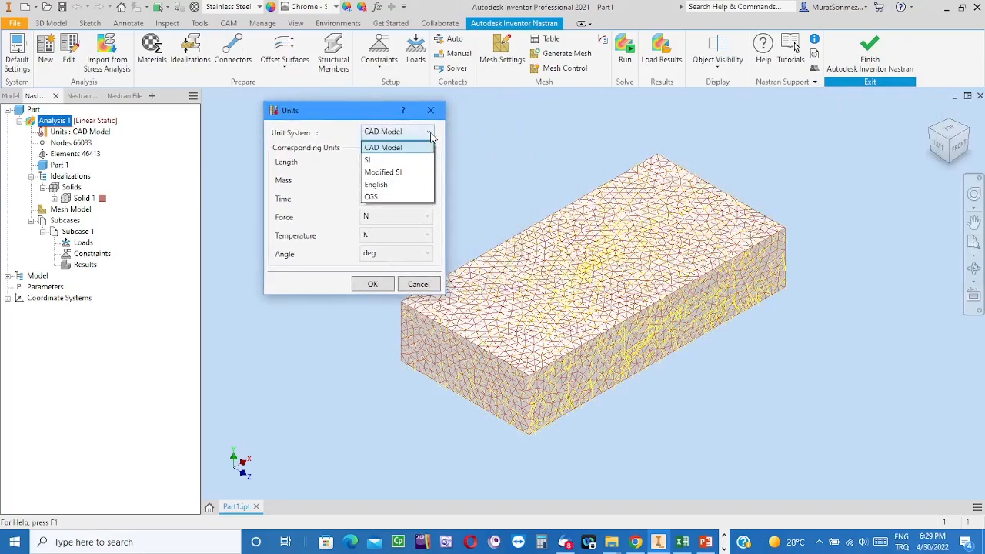
pyautogui.click(368, 160)
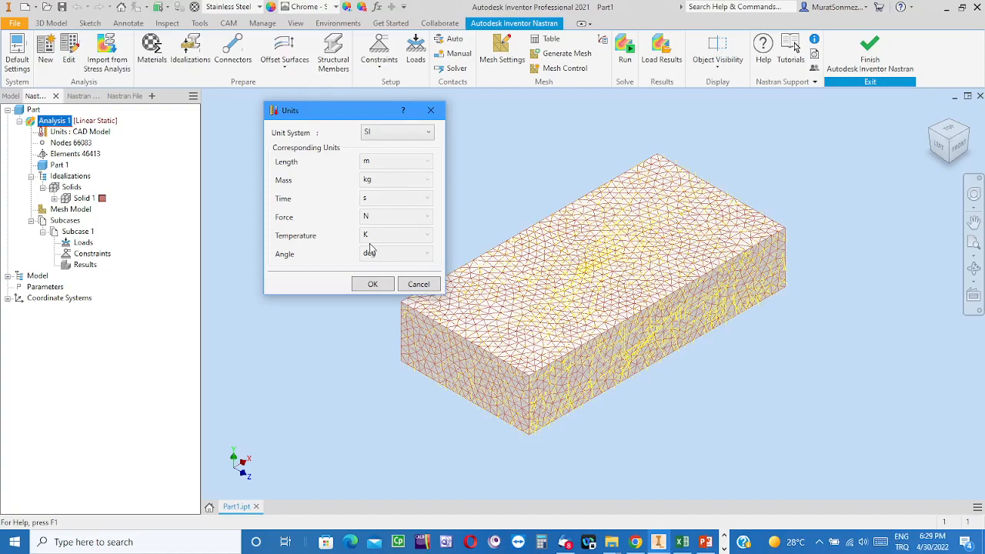
pyautogui.click(369, 285)
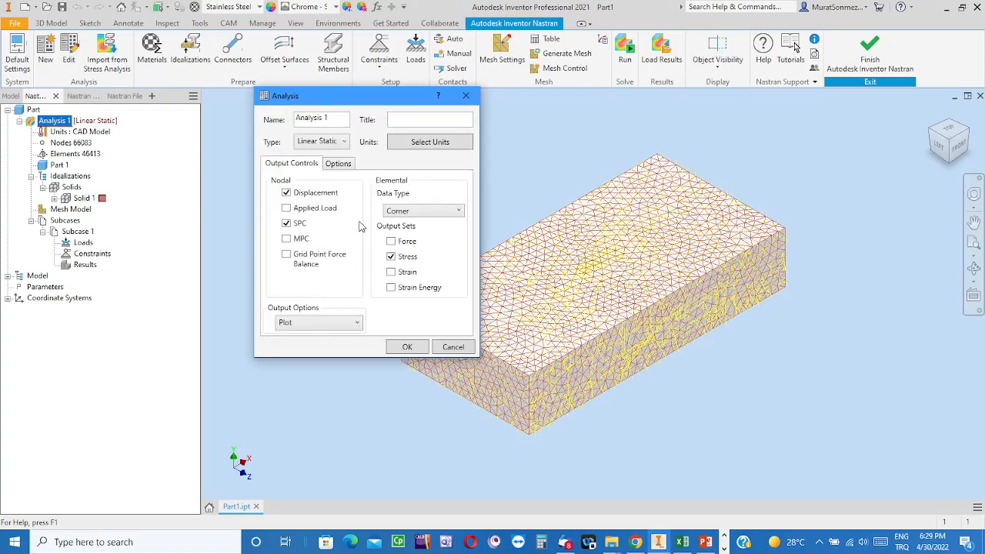
# Change the Analysis 1 type to Linear Steady State Heat Transfer and accept the analysis settings
pyautogui.click(338, 165)
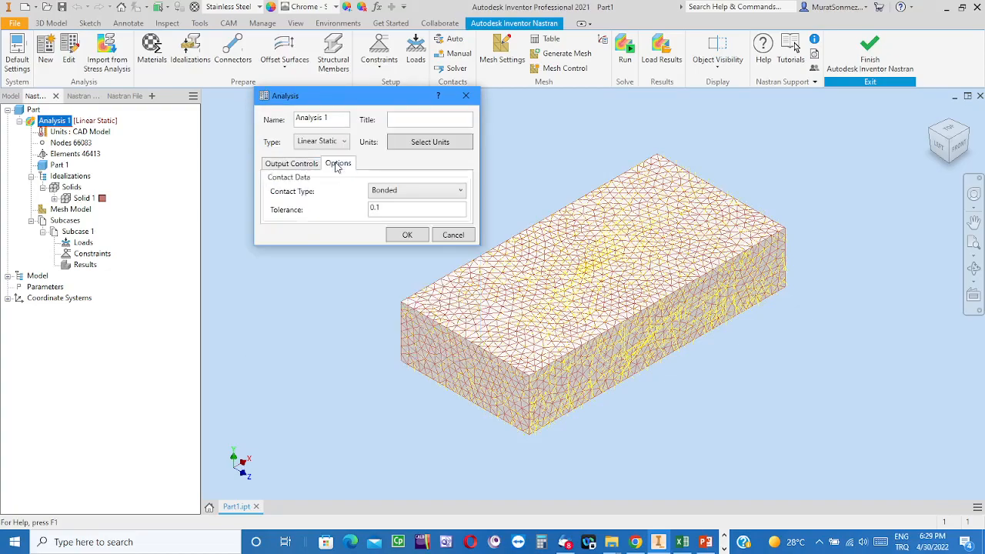
pyautogui.click(312, 167)
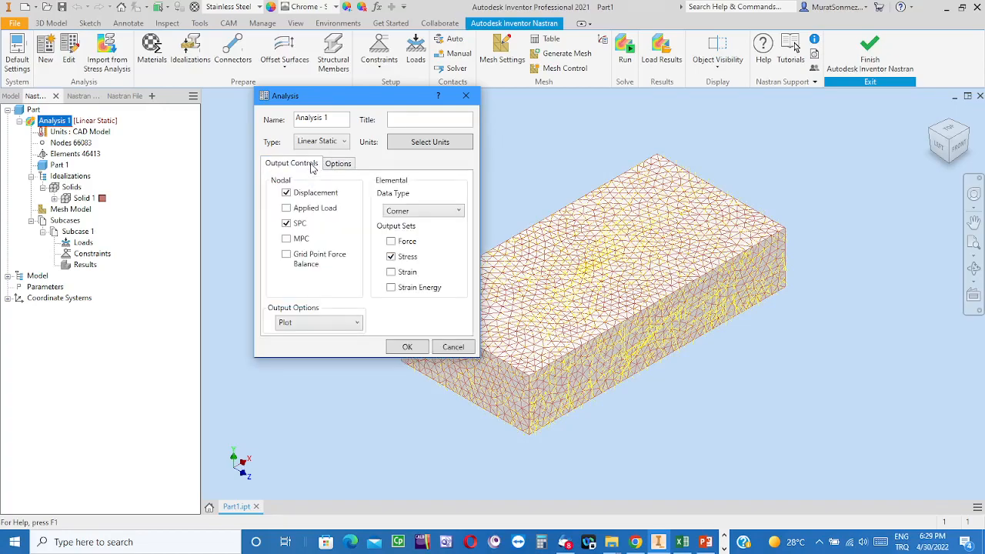
pyautogui.click(344, 144)
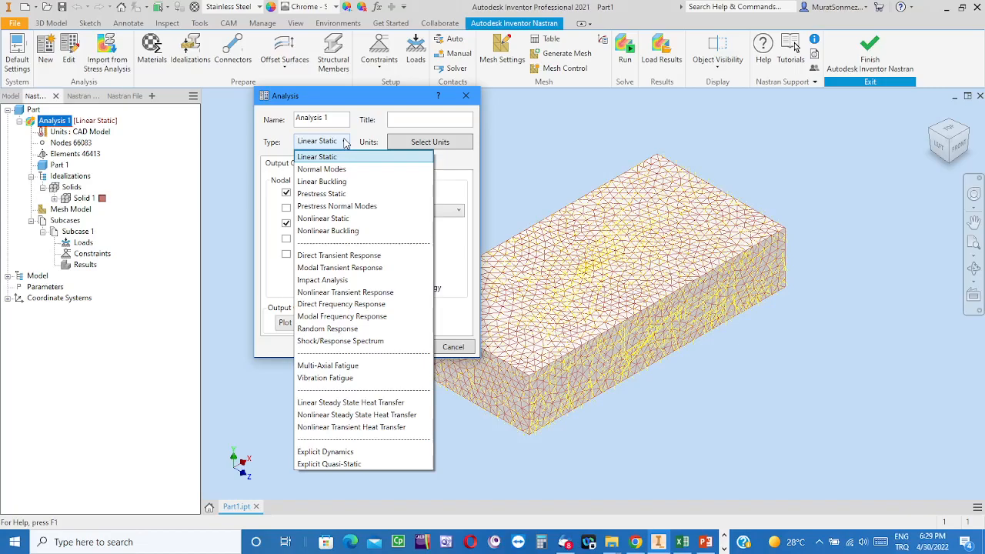
pyautogui.click(352, 403)
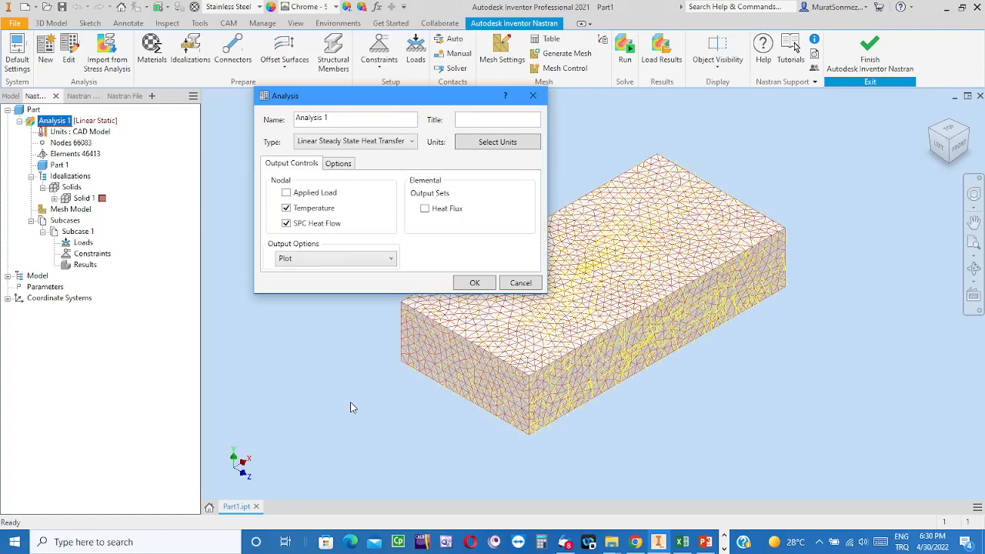
pyautogui.click(468, 287)
pyautogui.hotkey('alt', 'Tab')
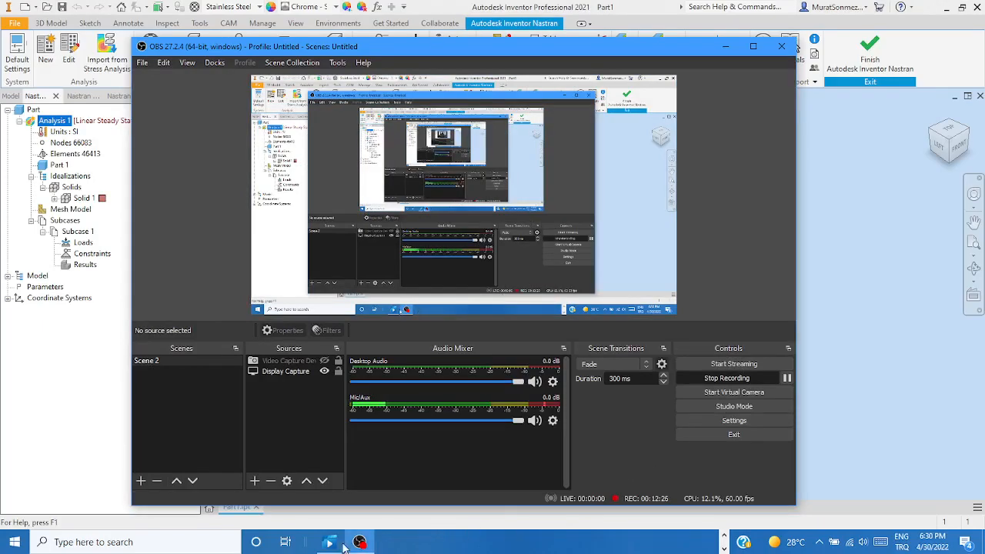
pyautogui.click(723, 536)
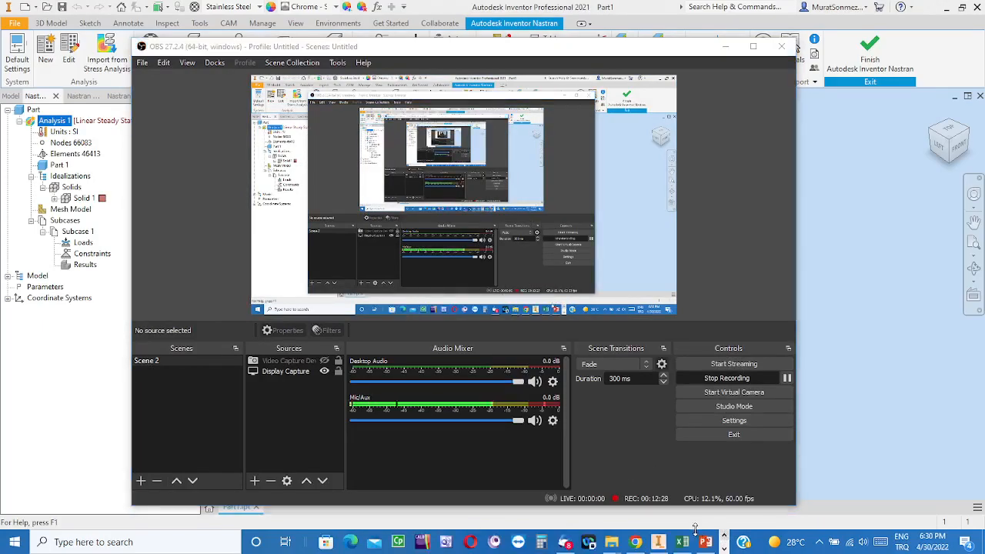
pyautogui.click(658, 542)
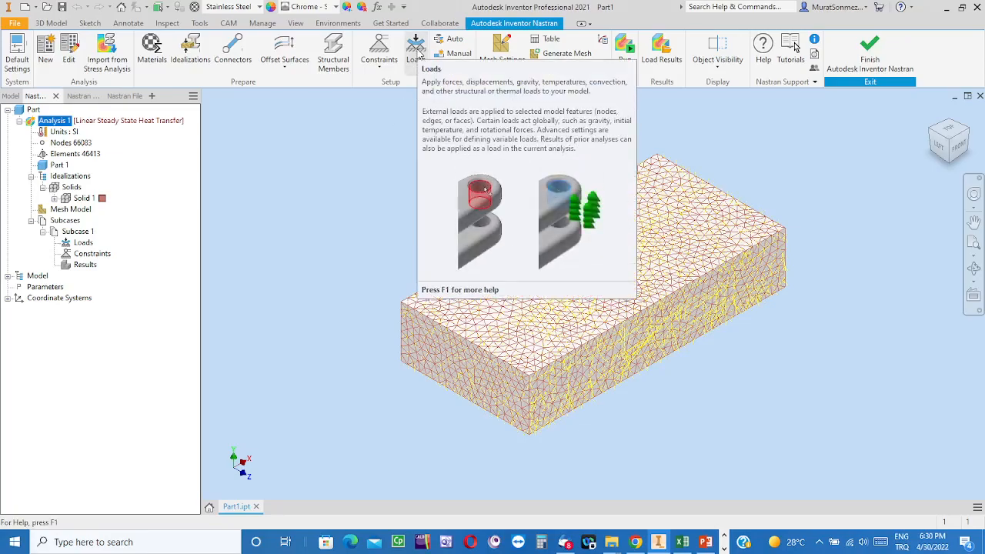
# Start a new load named Load 1 for Subcase 1 with the Heat Flux type
pyautogui.click(417, 59)
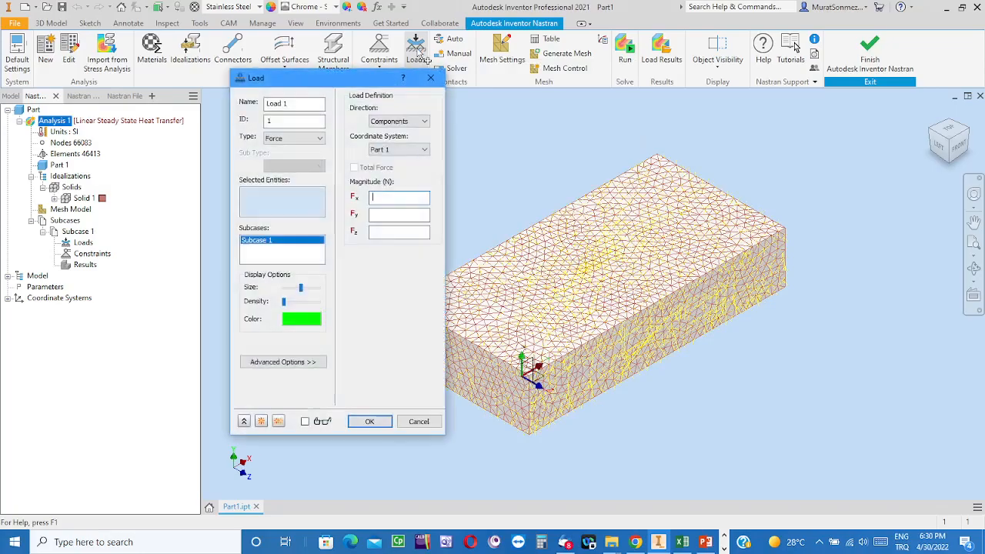
pyautogui.moveTo(364, 81)
pyautogui.mouseDown()
pyautogui.moveTo(327, 79)
pyautogui.moveTo(357, 71)
pyautogui.mouseUp()
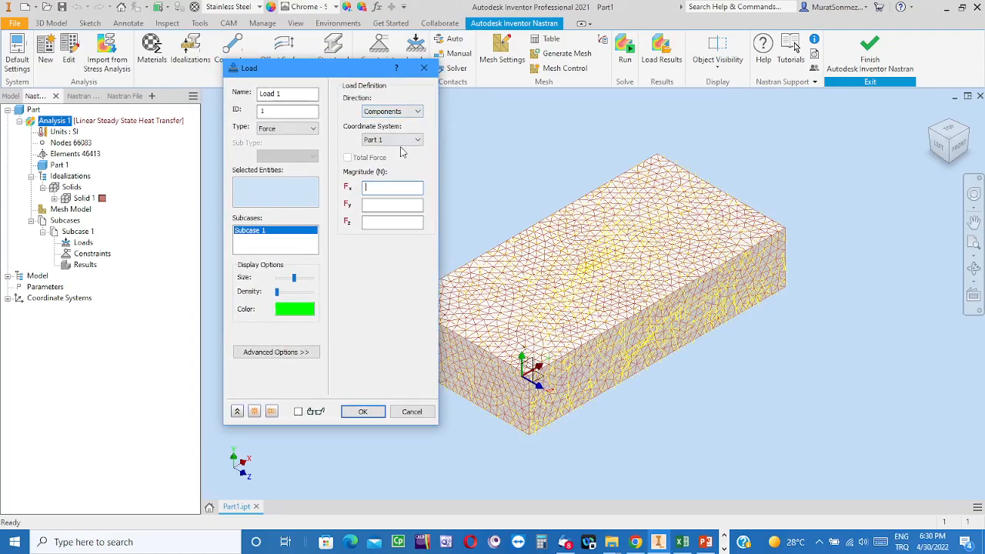
pyautogui.click(312, 131)
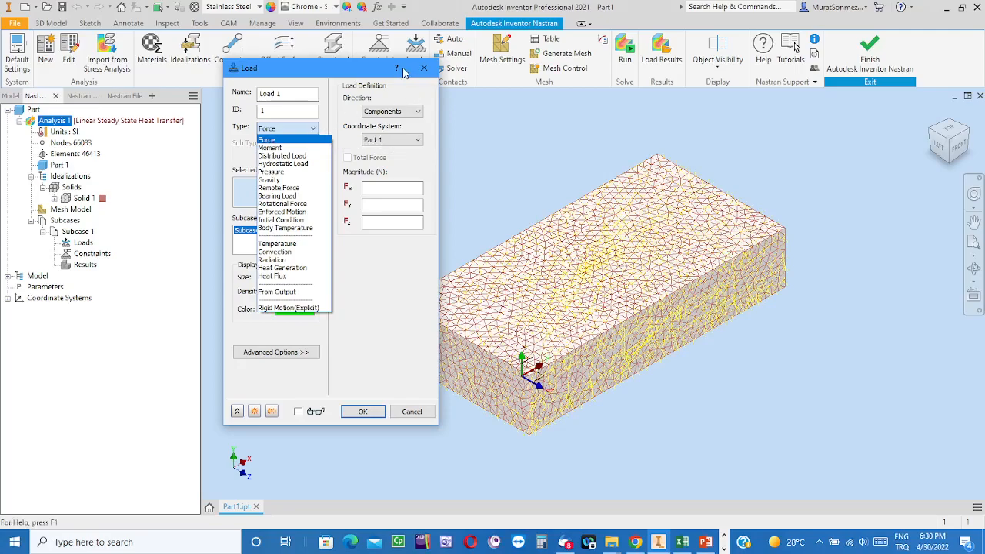
pyautogui.click(276, 276)
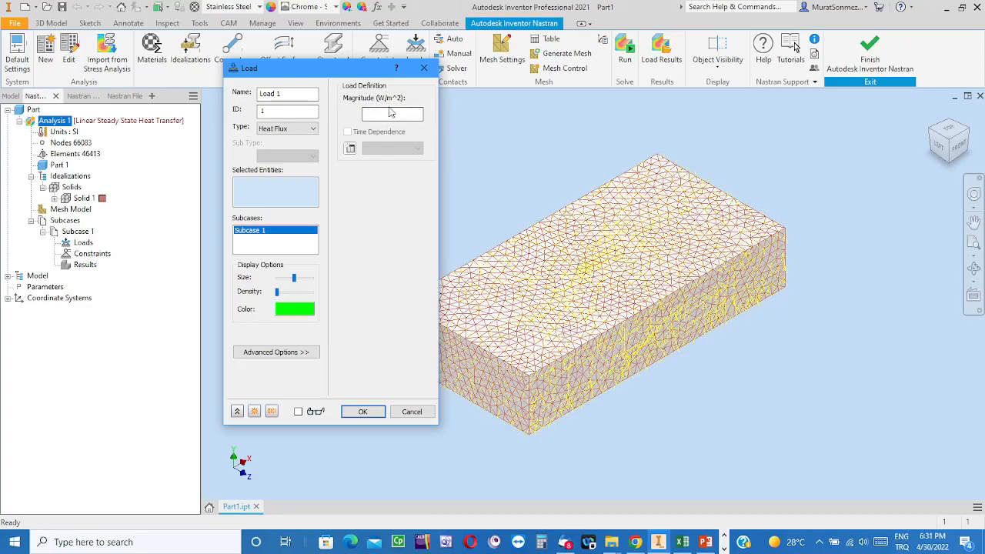
pyautogui.moveTo(500, 209); pyautogui.dragTo(591, 175, button='middle')
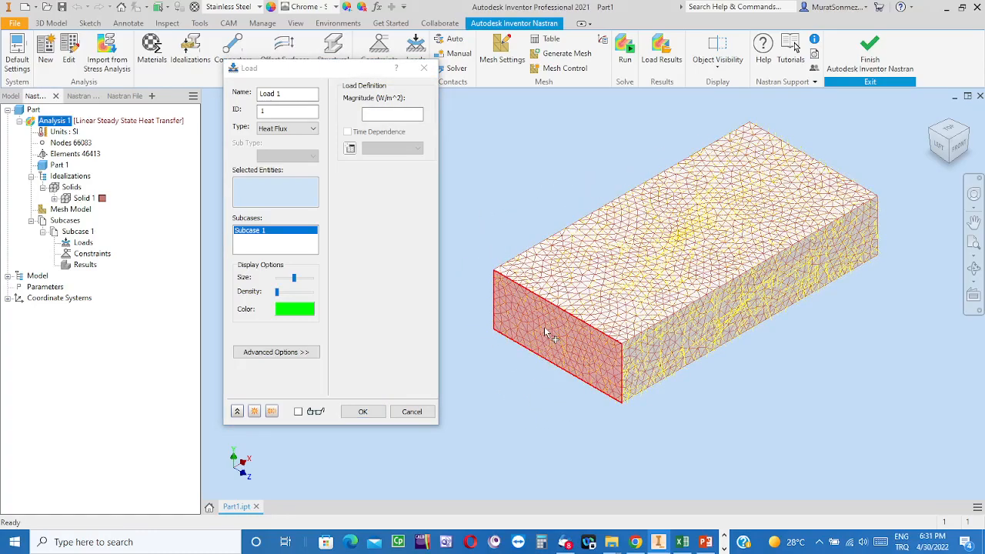
# Measure the area of the block's short end face and open Calculator beside the model
pyautogui.moveTo(566, 350)
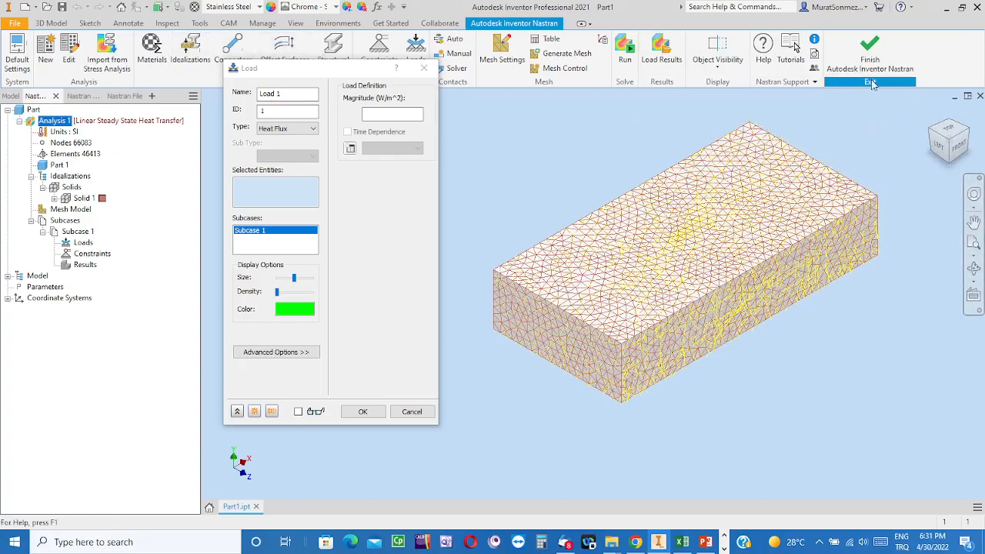
pyautogui.click(166, 24)
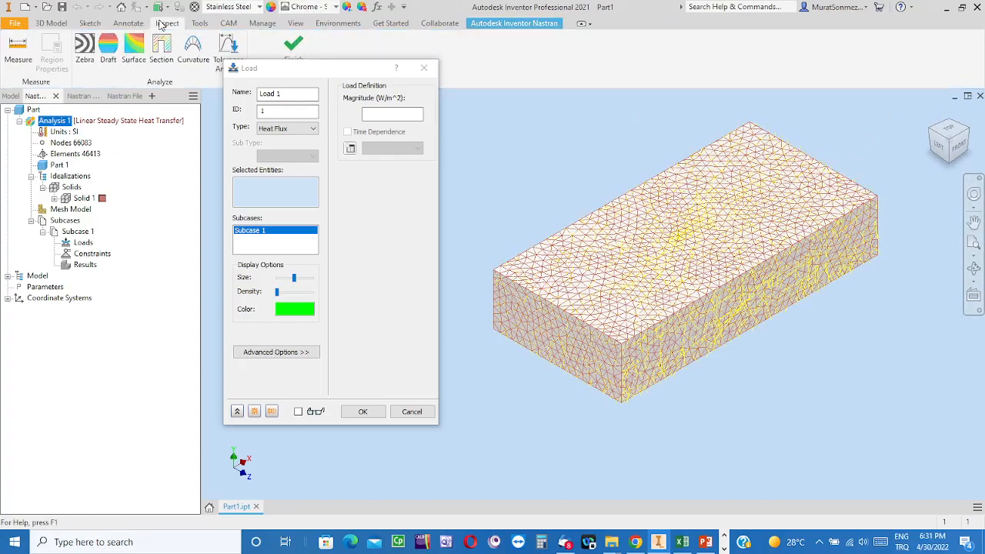
pyautogui.click(20, 48)
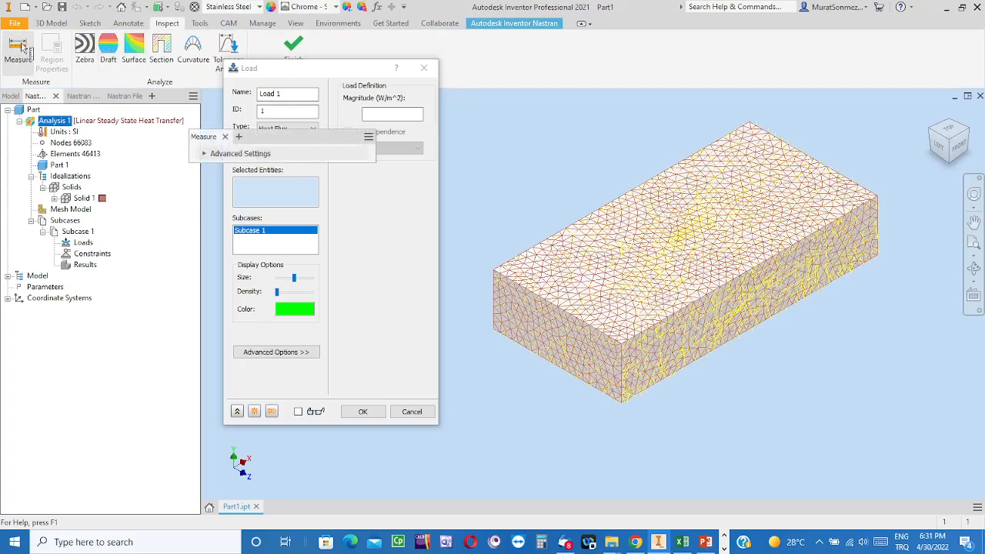
pyautogui.moveTo(293, 156); pyautogui.dragTo(564, 131)
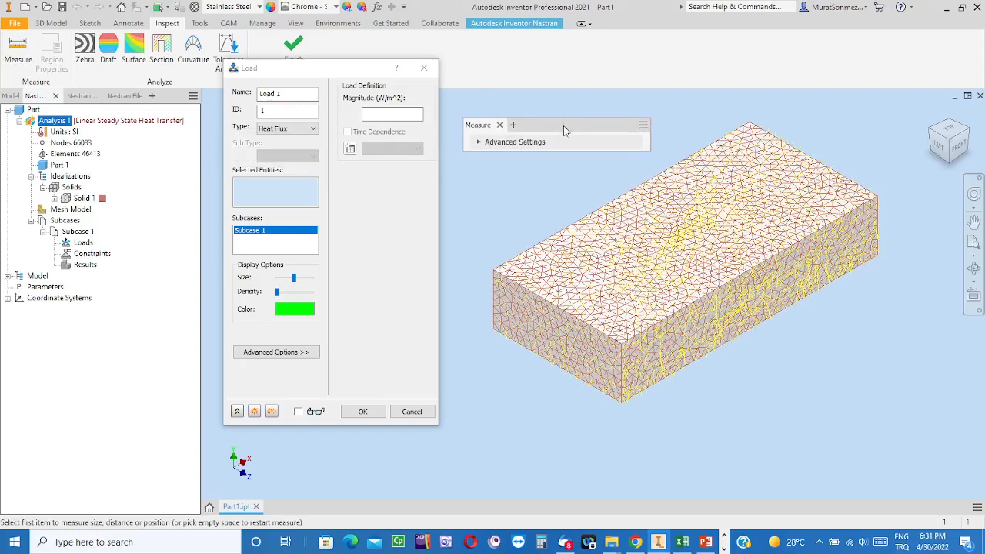
pyautogui.click(542, 333)
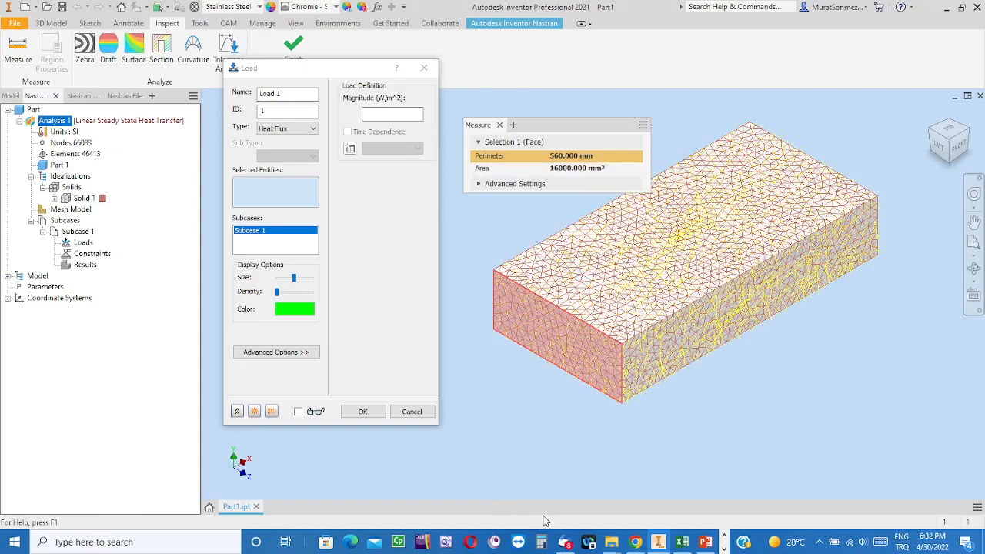
pyautogui.moveTo(560, 538)
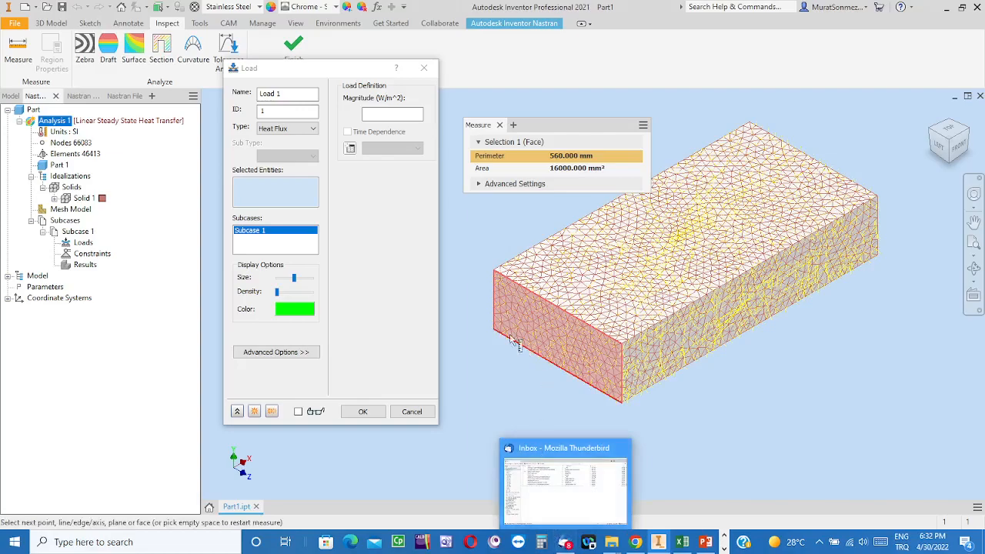
pyautogui.click(479, 184)
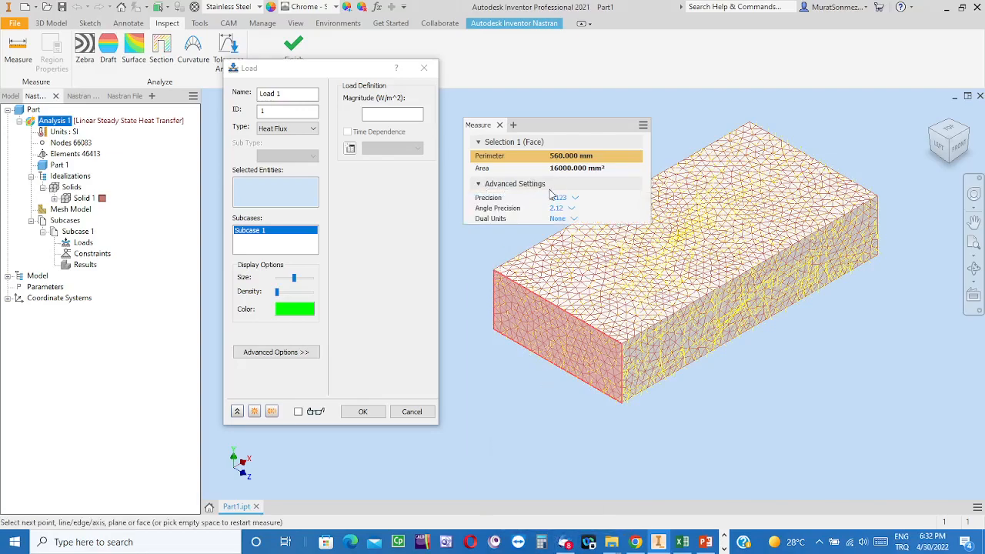
pyautogui.click(493, 241)
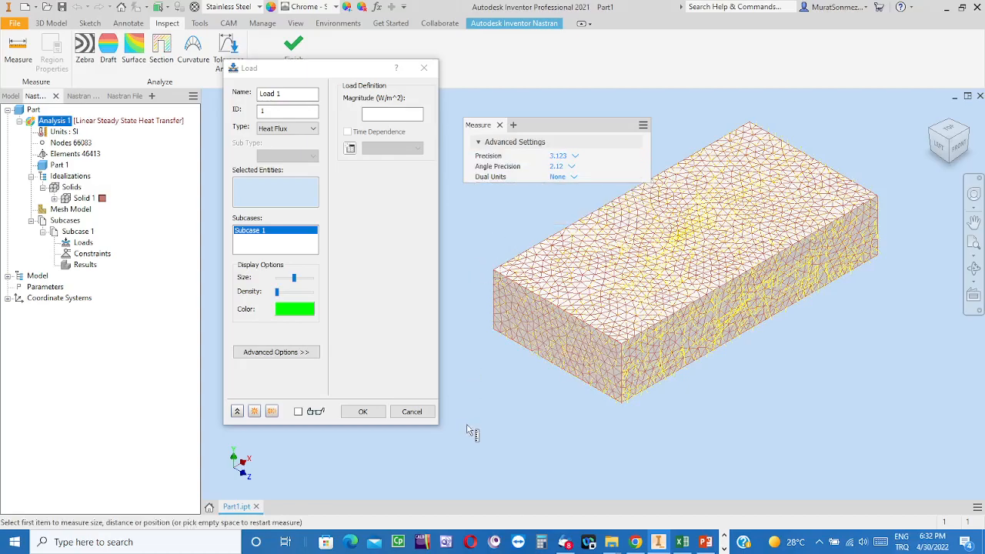
pyautogui.click(540, 321)
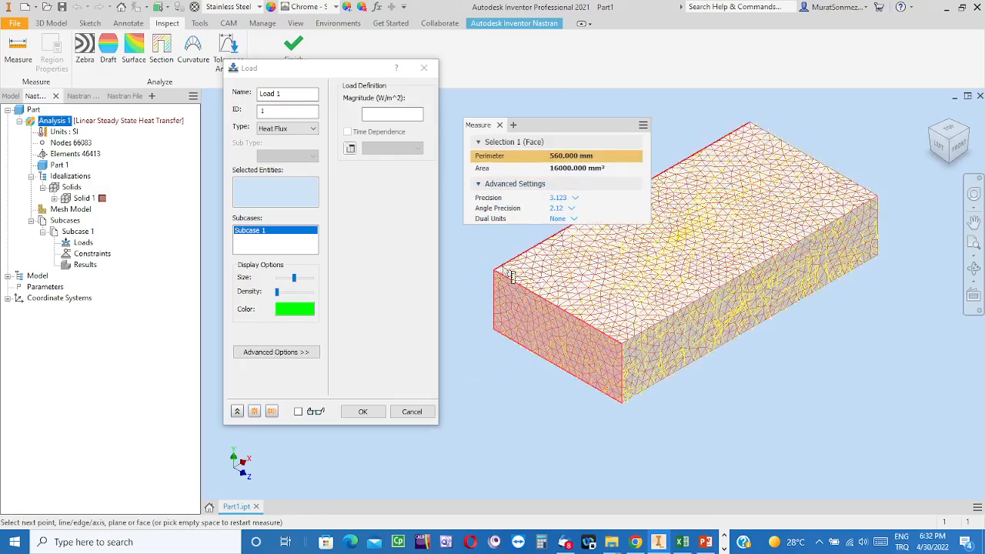
pyautogui.click(541, 542)
pyautogui.moveTo(578, 111); pyautogui.dragTo(710, 102)
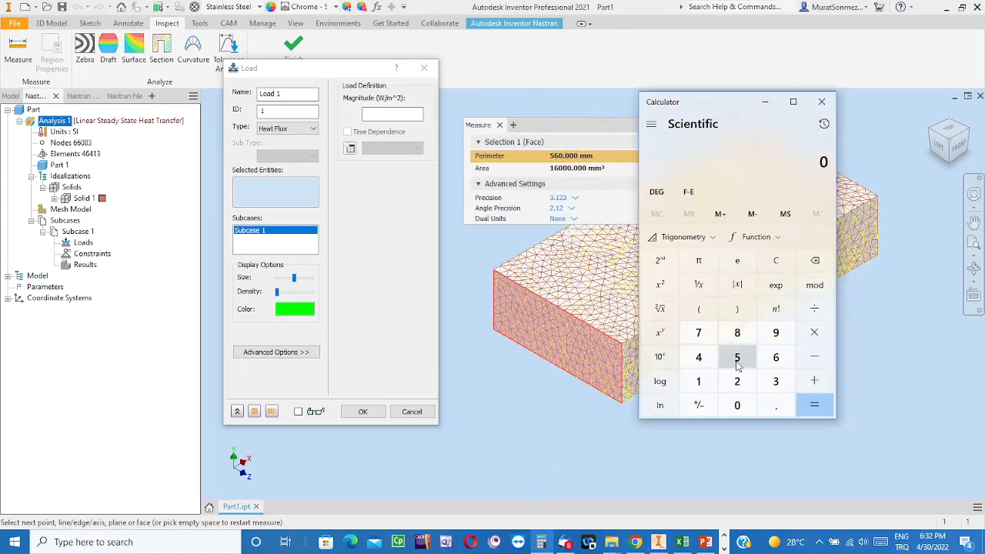
pyautogui.click(699, 380)
pyautogui.click(776, 357)
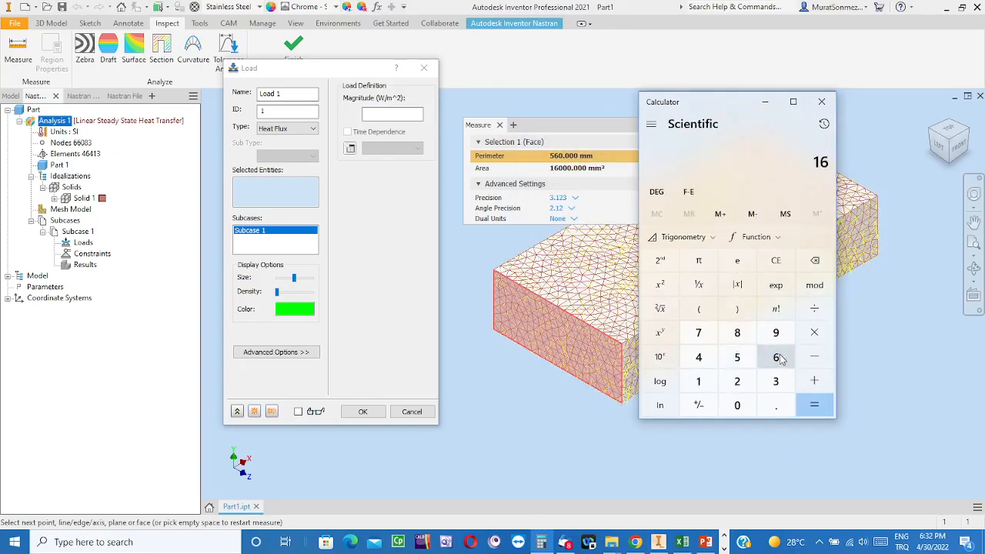
pyautogui.click(737, 407)
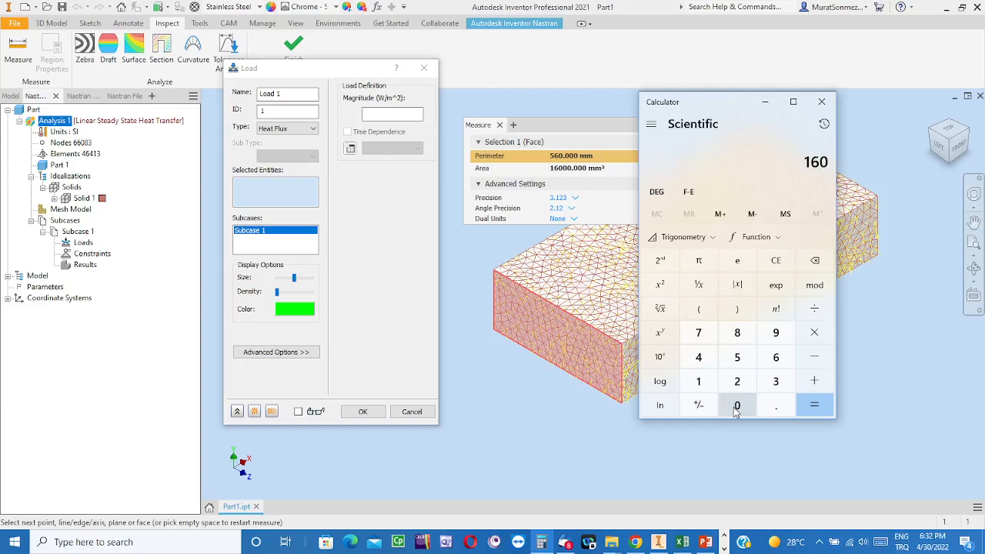
pyautogui.click(736, 408)
pyautogui.click(737, 408)
pyautogui.click(736, 408)
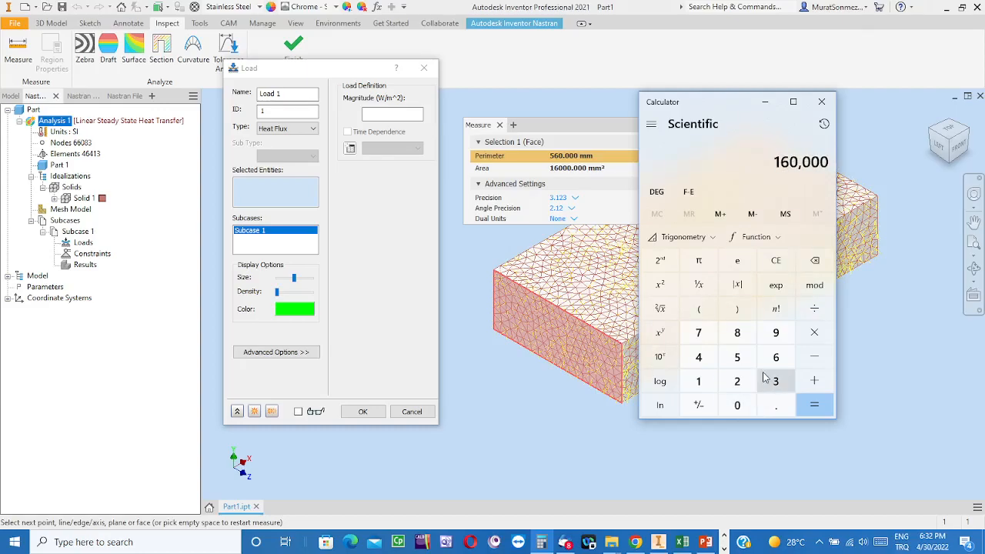
pyautogui.click(776, 260)
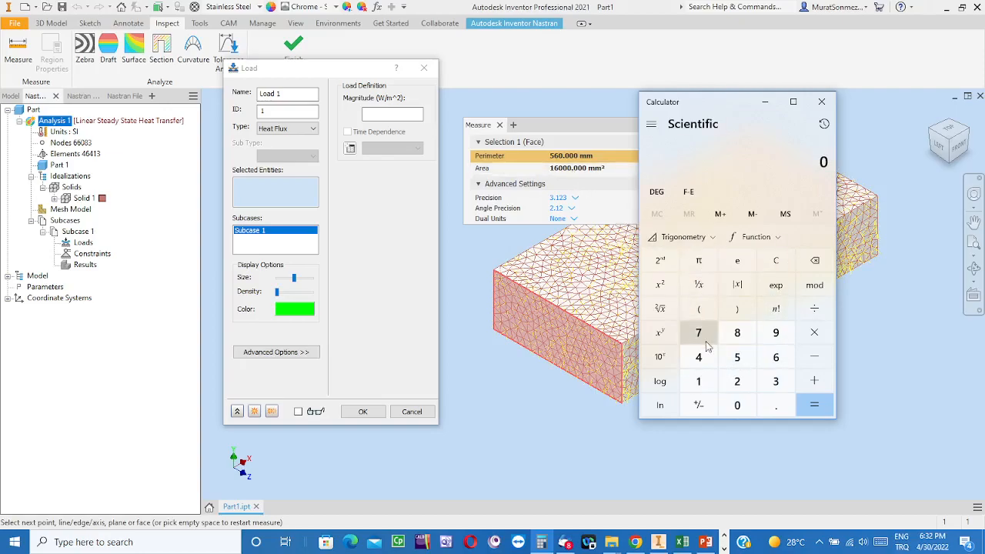
# Convert the end face area to square metres in Calculator by dividing 16000 by 1000000
pyautogui.click(701, 379)
pyautogui.click(772, 358)
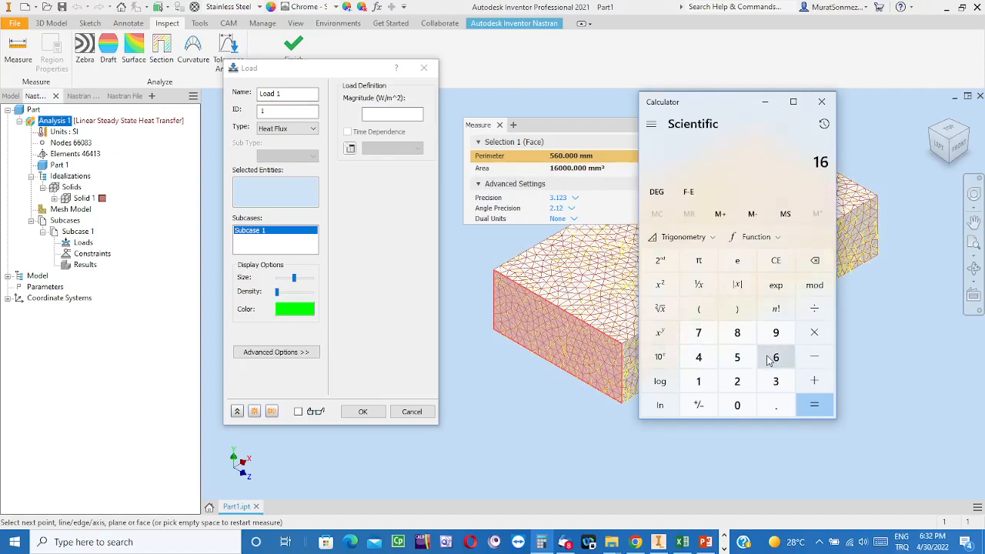
pyautogui.click(736, 413)
pyautogui.click(736, 412)
pyautogui.click(735, 411)
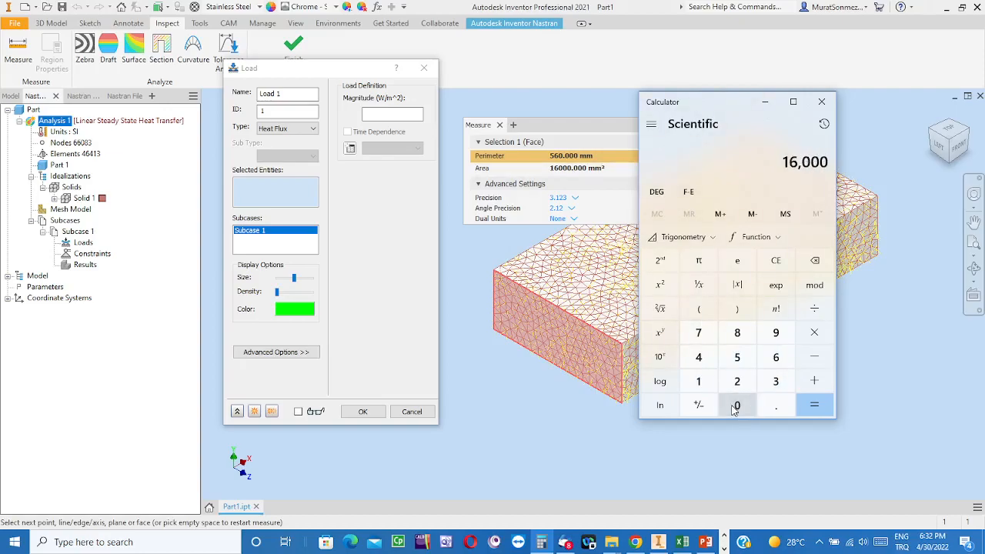
pyautogui.click(816, 309)
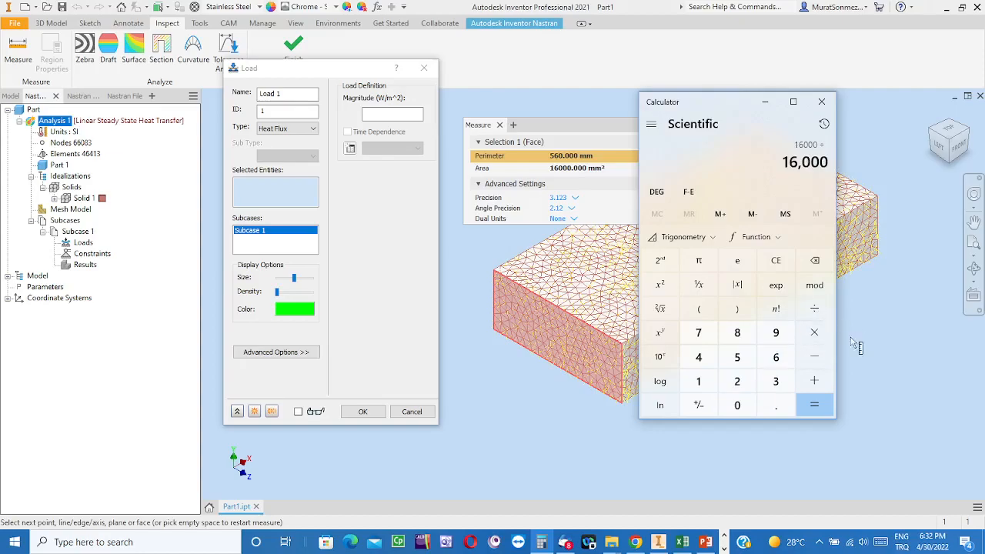
pyautogui.click(696, 380)
pyautogui.click(739, 408)
pyautogui.click(744, 411)
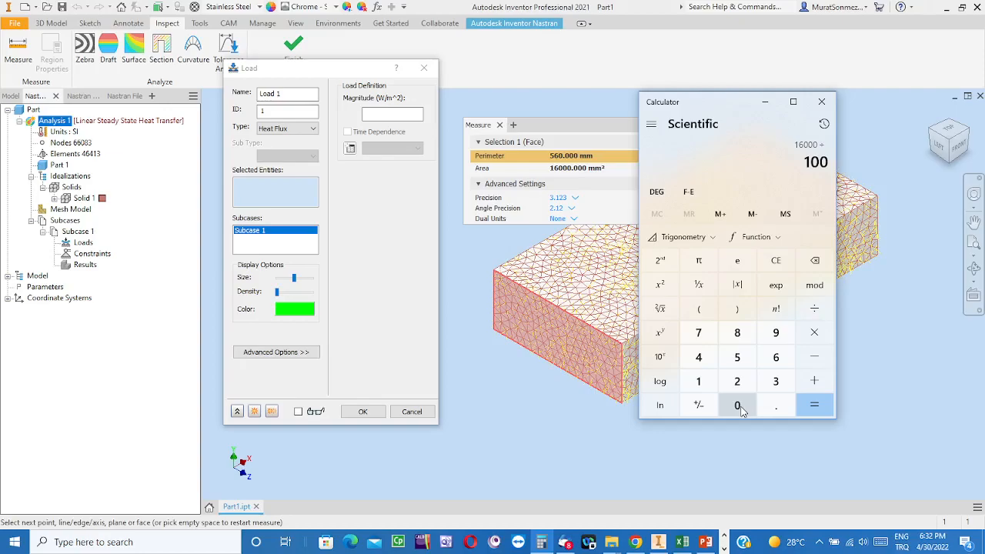
pyautogui.click(737, 405)
pyautogui.click(737, 405)
pyautogui.click(737, 406)
pyautogui.click(738, 405)
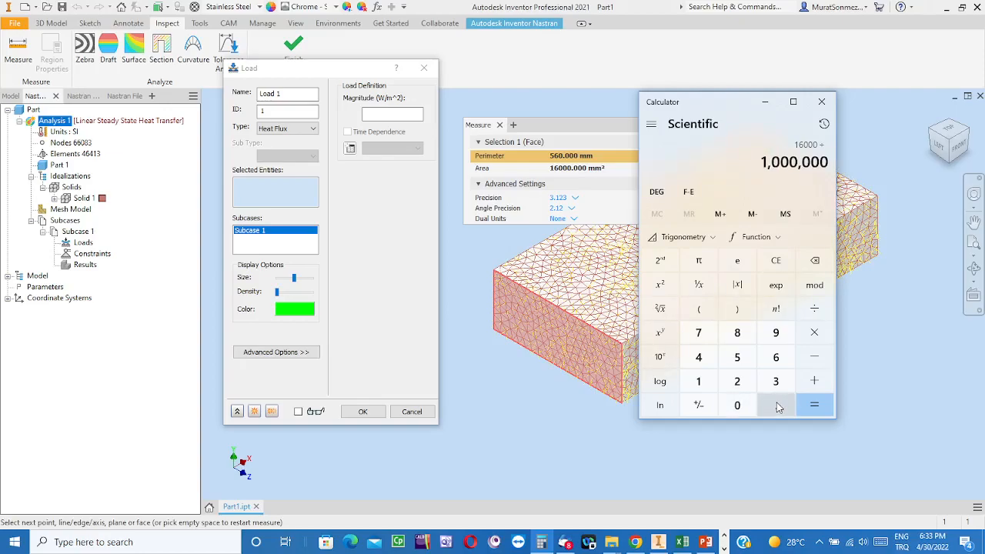
pyautogui.click(817, 408)
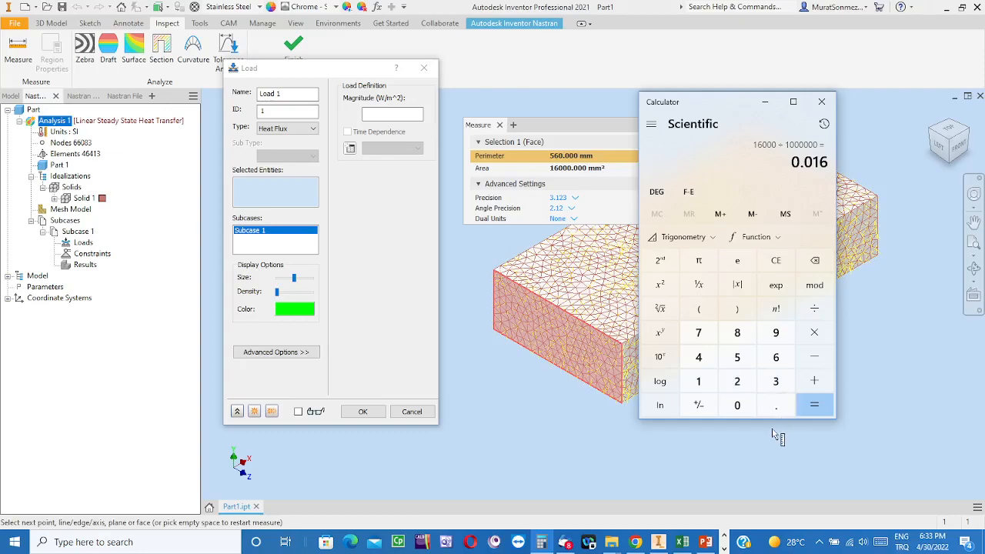
# Take the reciprocal of the converted area and multiply it by 100 to get the heat flux
pyautogui.click(696, 286)
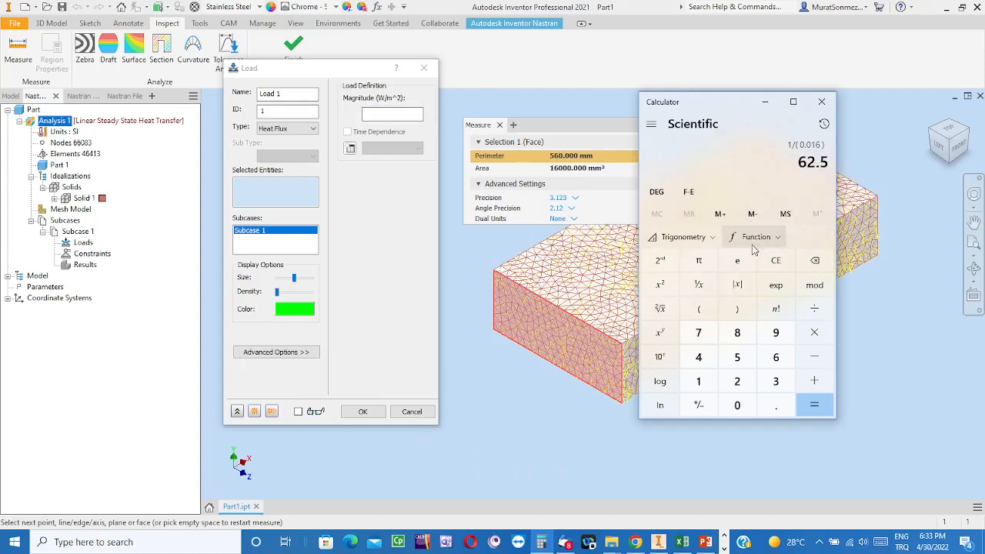
pyautogui.click(817, 335)
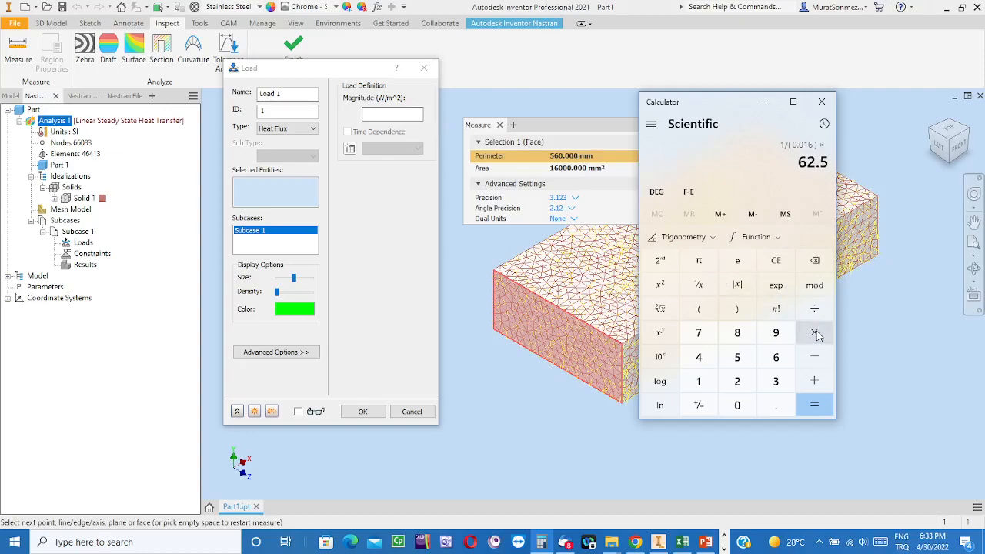
pyautogui.click(699, 381)
pyautogui.click(742, 406)
pyautogui.click(743, 406)
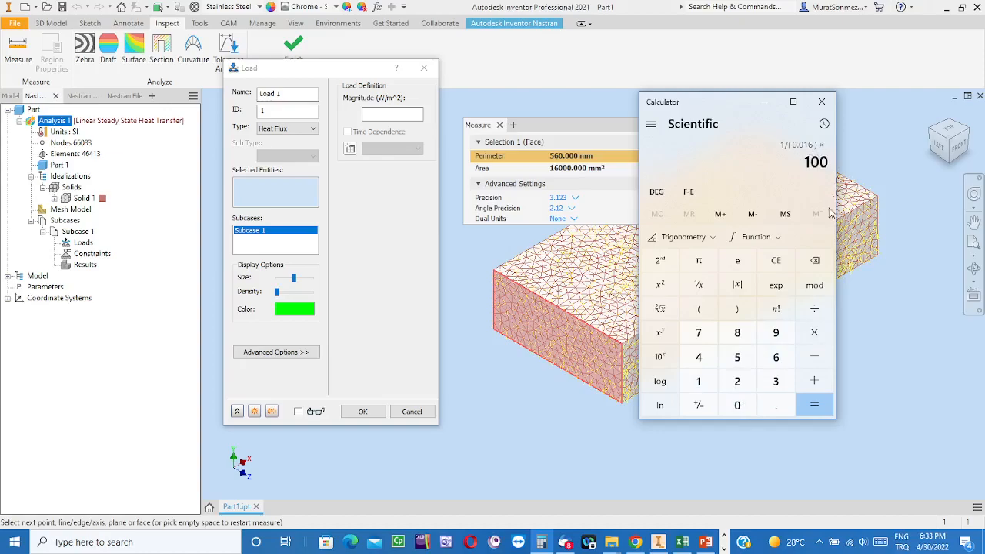
pyautogui.click(815, 408)
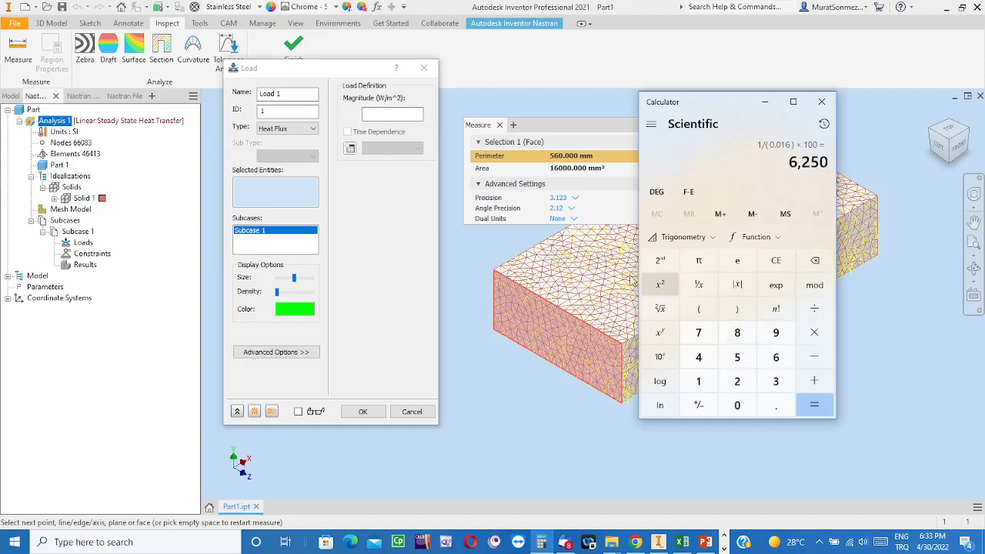
pyautogui.click(378, 114)
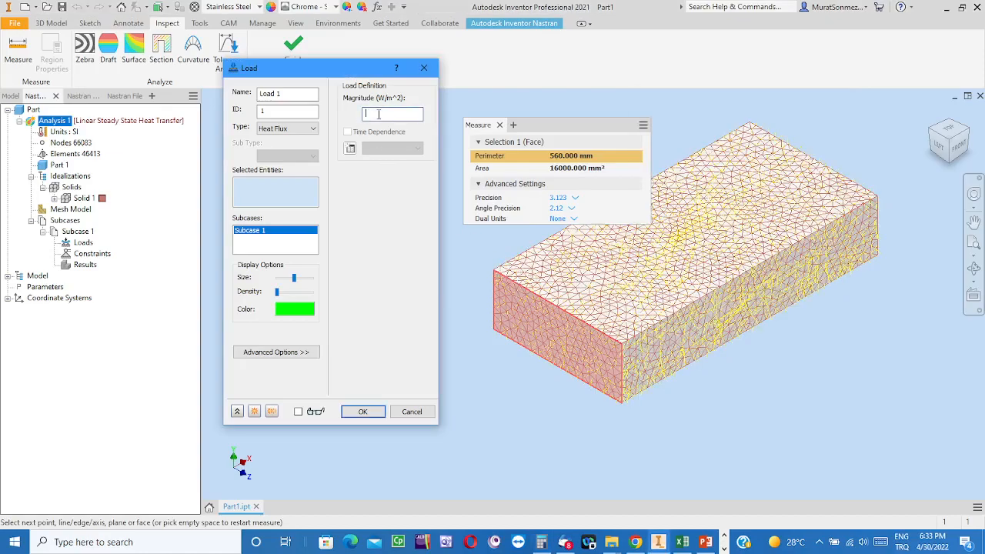
pyautogui.write('6')
pyautogui.click(543, 542)
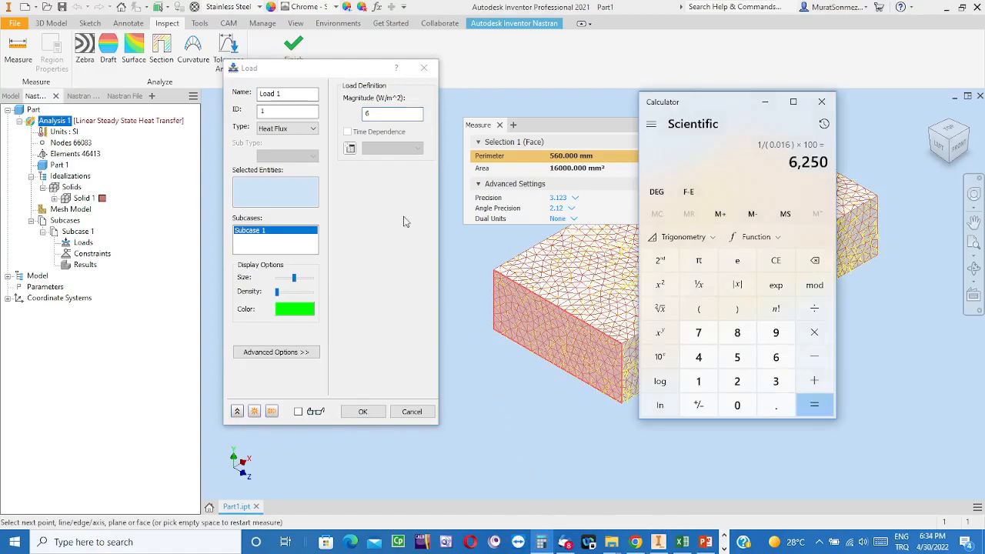
pyautogui.click(376, 111)
pyautogui.write('6250')
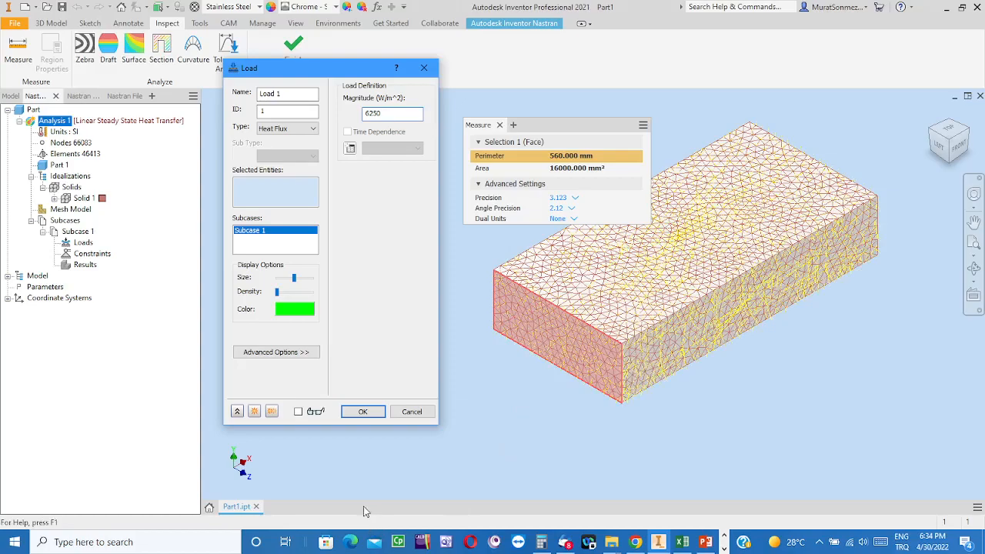
pyautogui.click(358, 413)
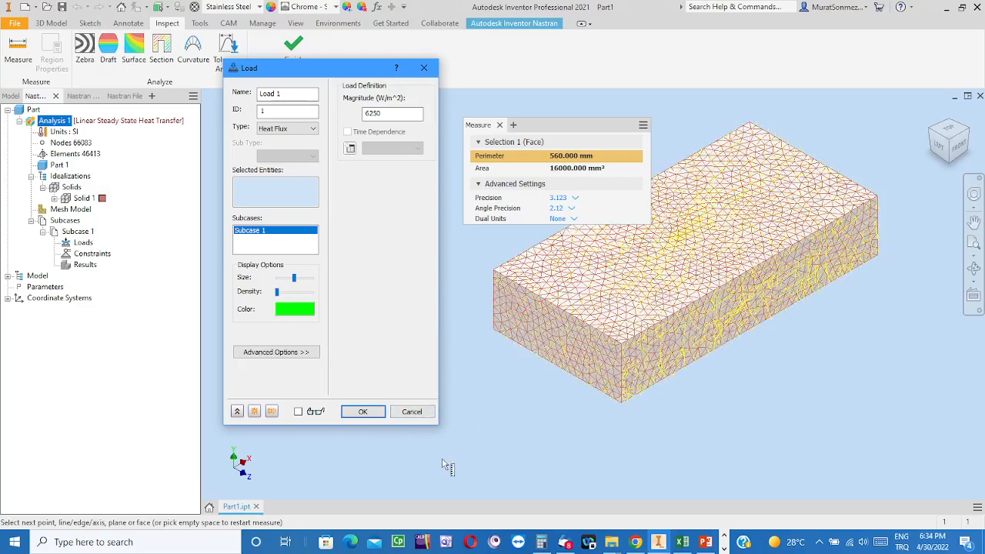
pyautogui.click(410, 413)
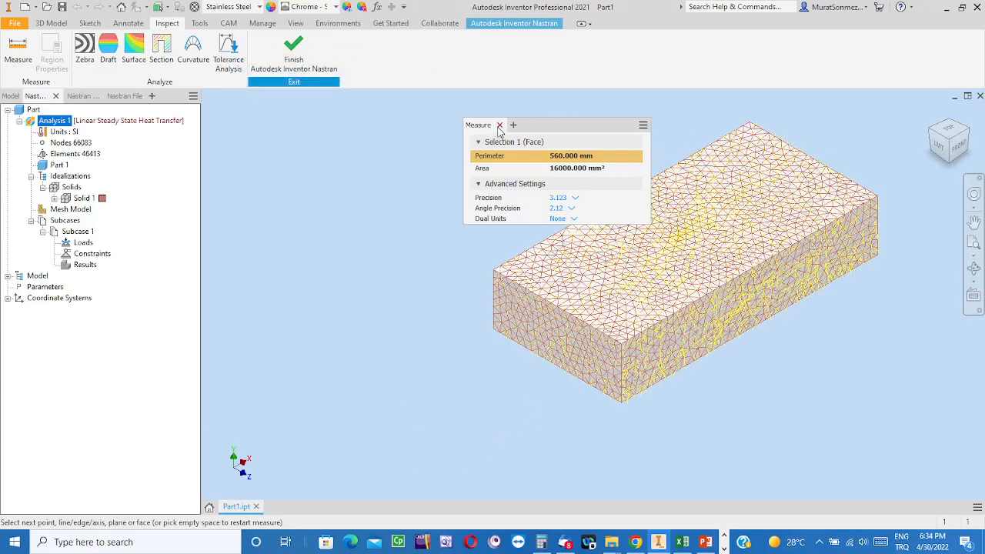
# Close the measurement and apply a Heat Flux load of 6250 W/m² to the block's short end face
pyautogui.click(500, 126)
pyautogui.click(554, 327)
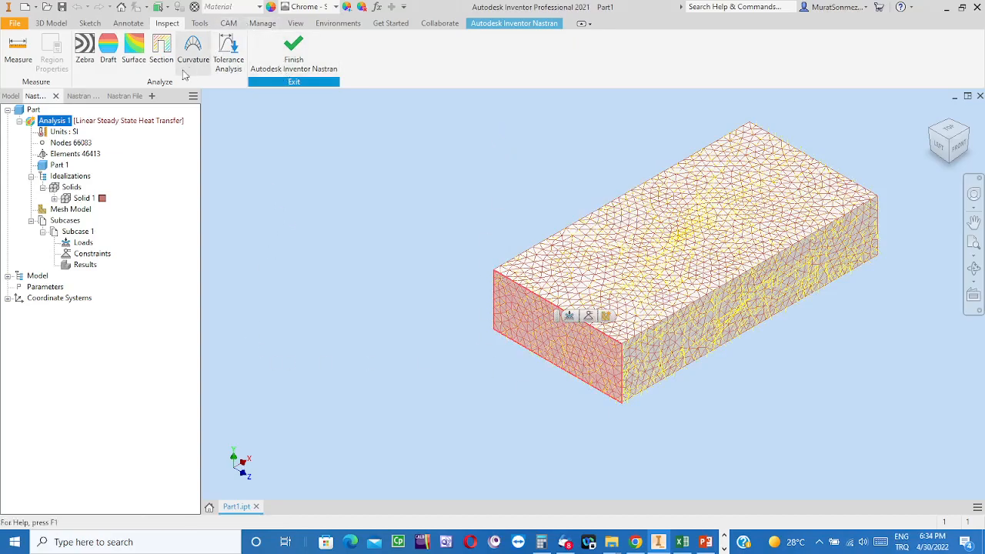
pyautogui.click(508, 24)
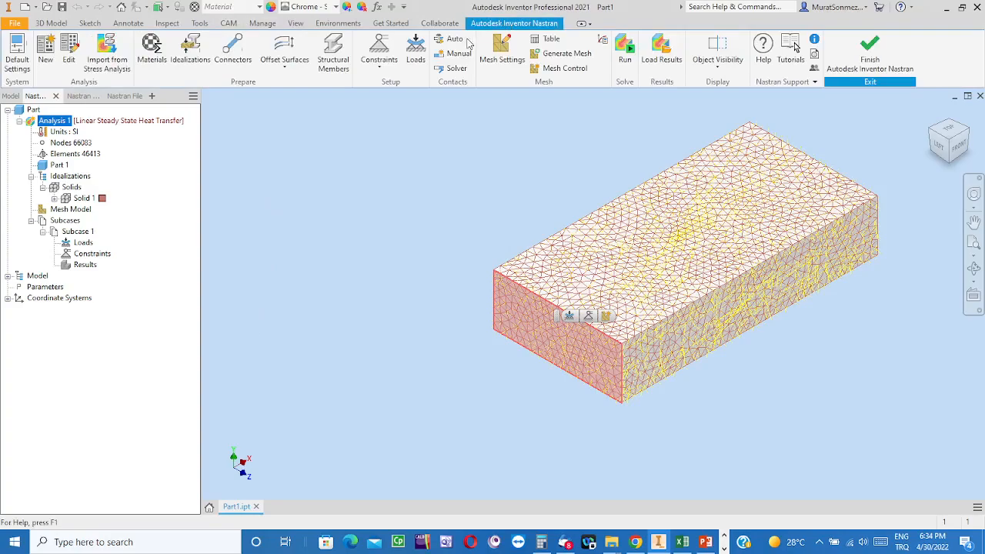
pyautogui.click(416, 50)
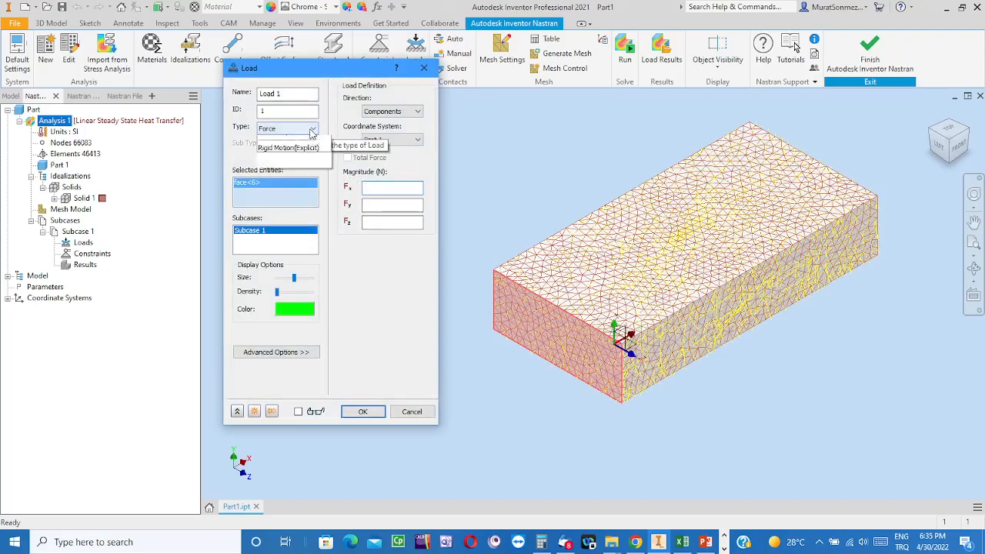
pyautogui.click(302, 128)
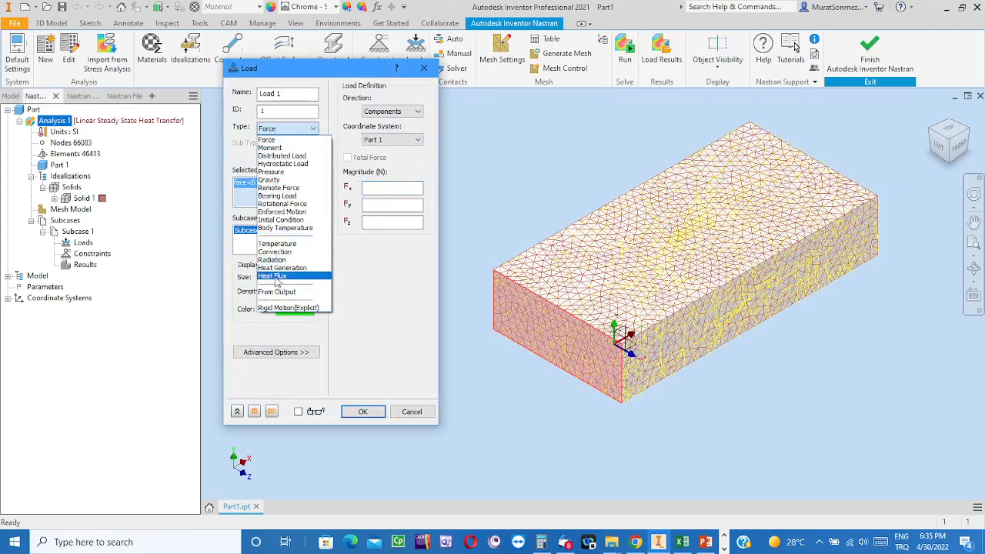
pyautogui.click(277, 277)
pyautogui.click(374, 115)
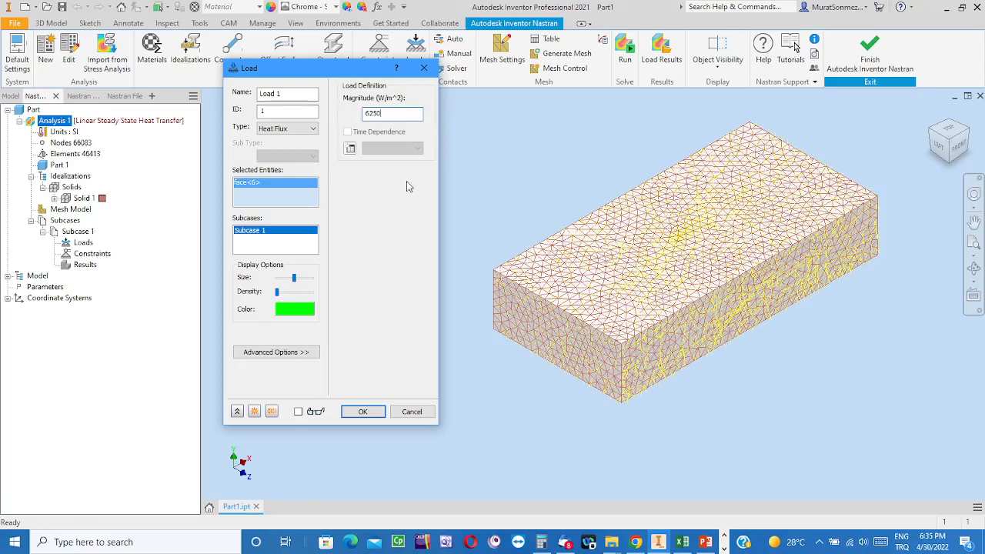
pyautogui.click(374, 414)
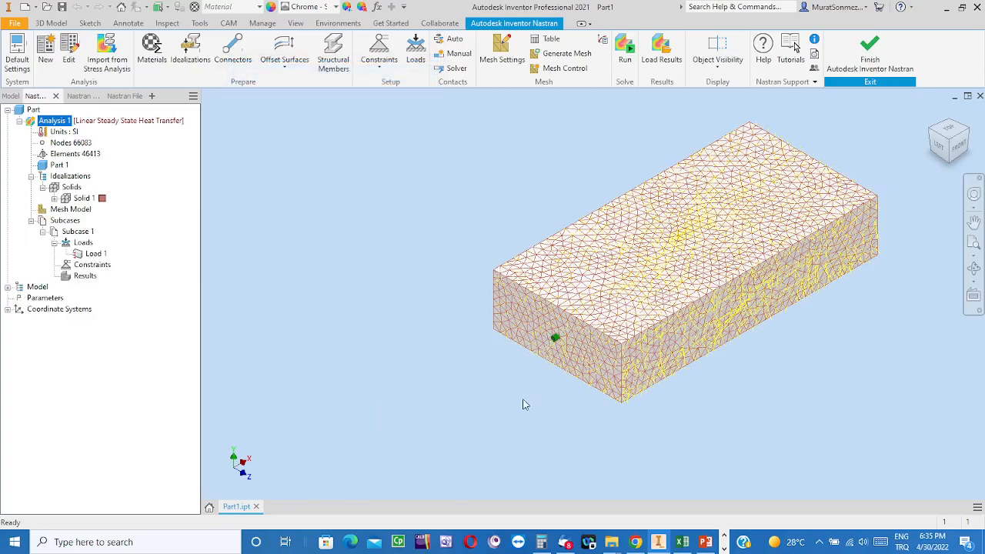
# Start a Convection load on the block's two long side faces and the end face opposite the heat flux
pyautogui.scroll(10, 554, 339)
pyautogui.scroll(-9, 554, 339)
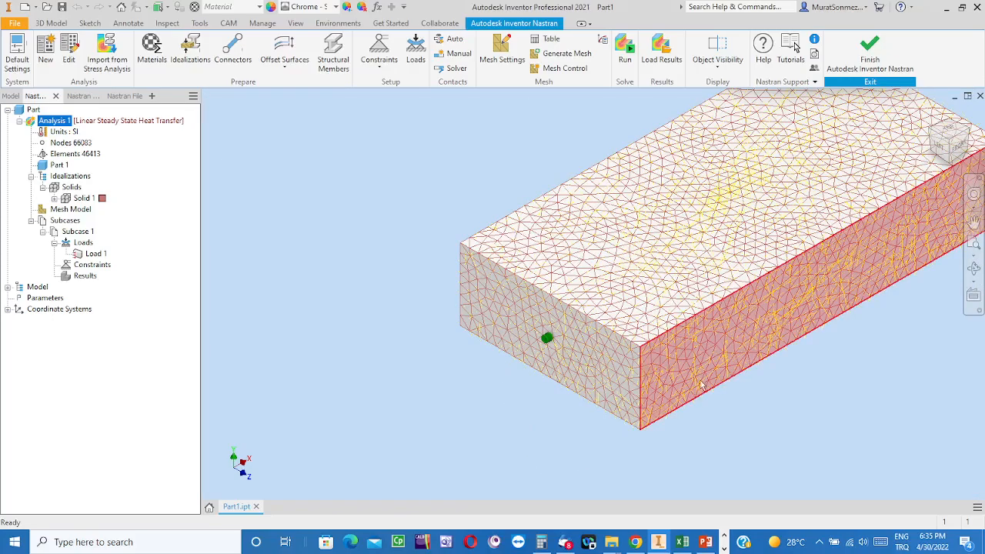
pyautogui.moveTo(776, 402); pyautogui.dragTo(607, 450, button='middle')
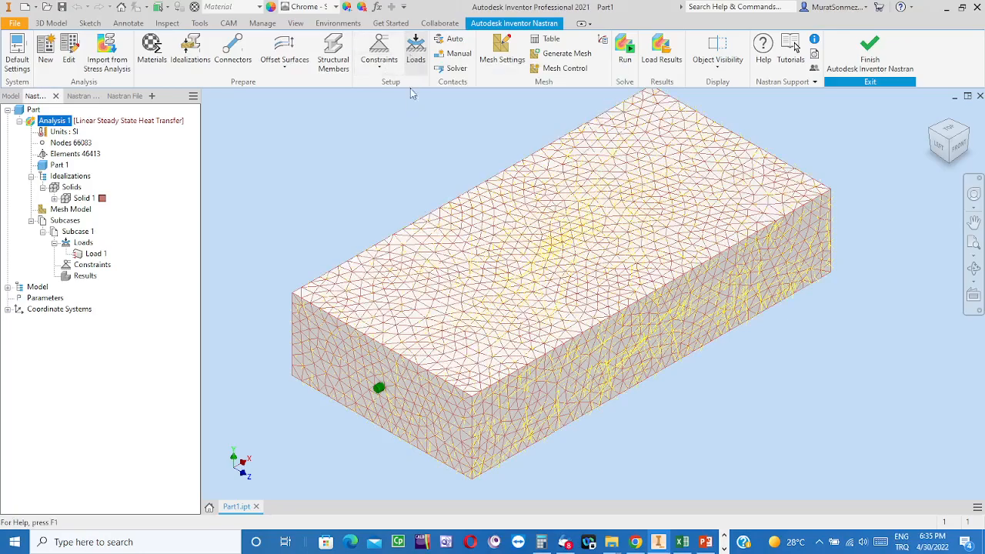
pyautogui.click(605, 354)
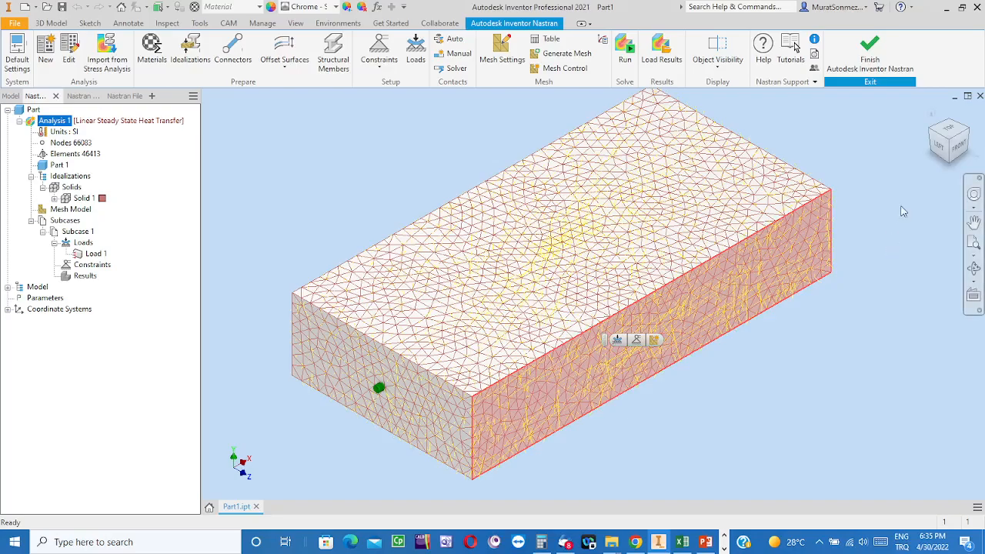
pyautogui.click(972, 135)
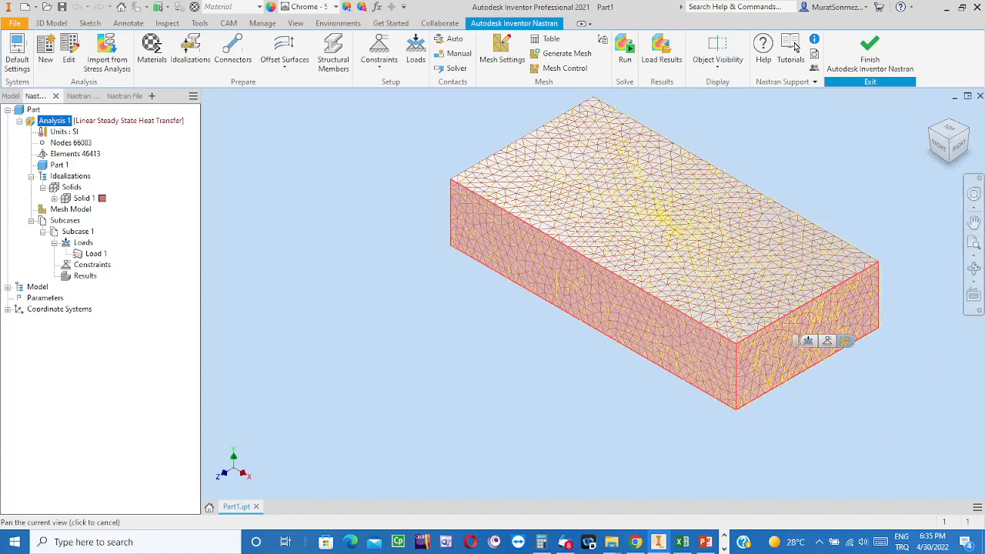
pyautogui.click(969, 131)
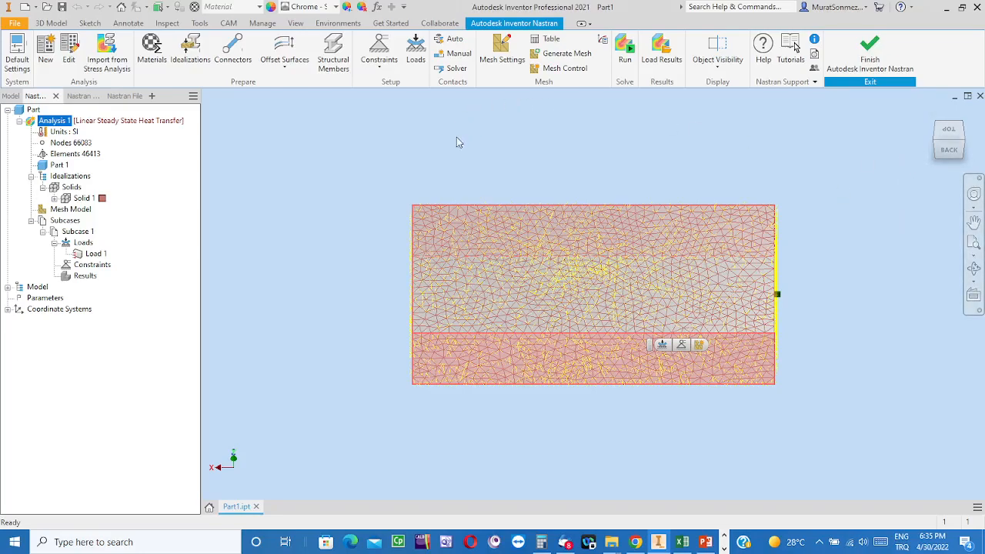
pyautogui.click(416, 50)
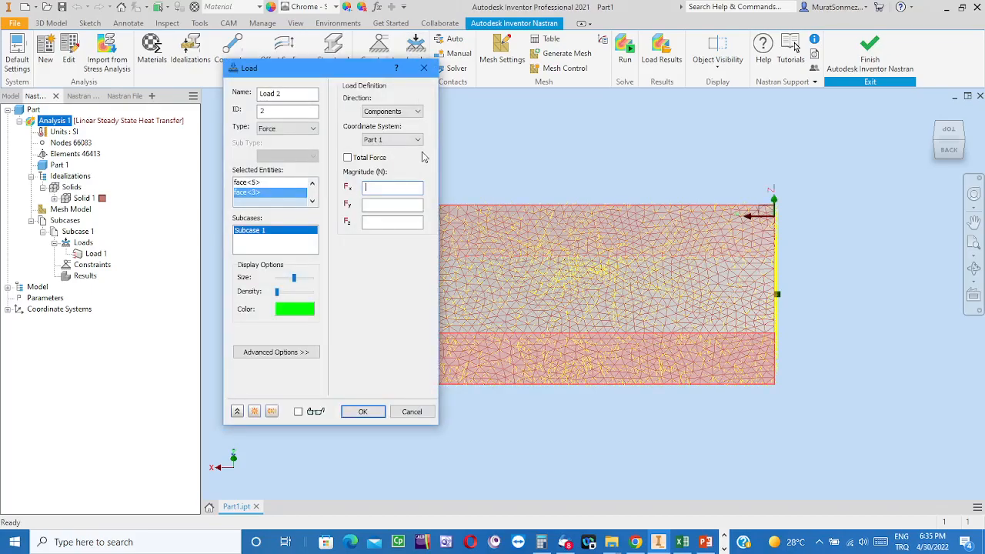
pyautogui.click(314, 129)
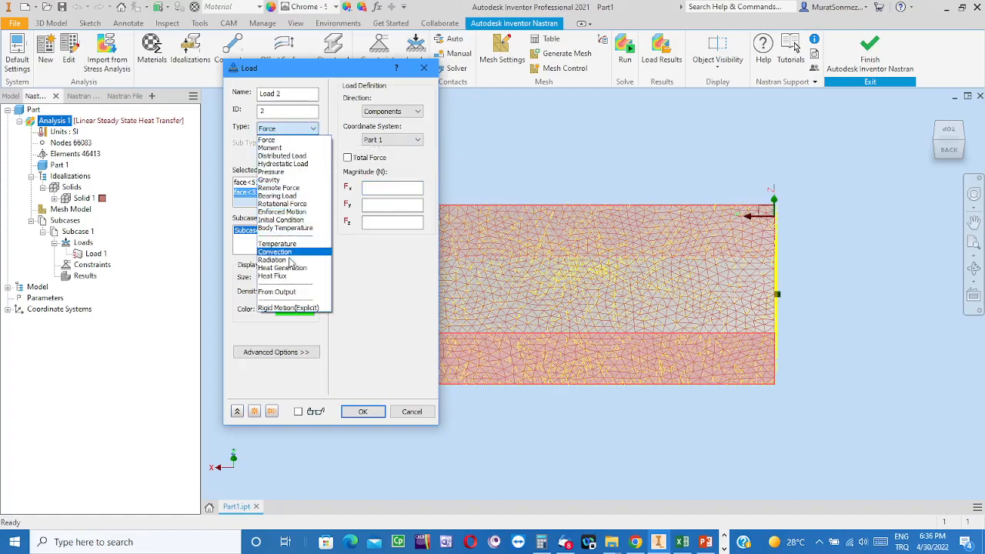
pyautogui.click(274, 253)
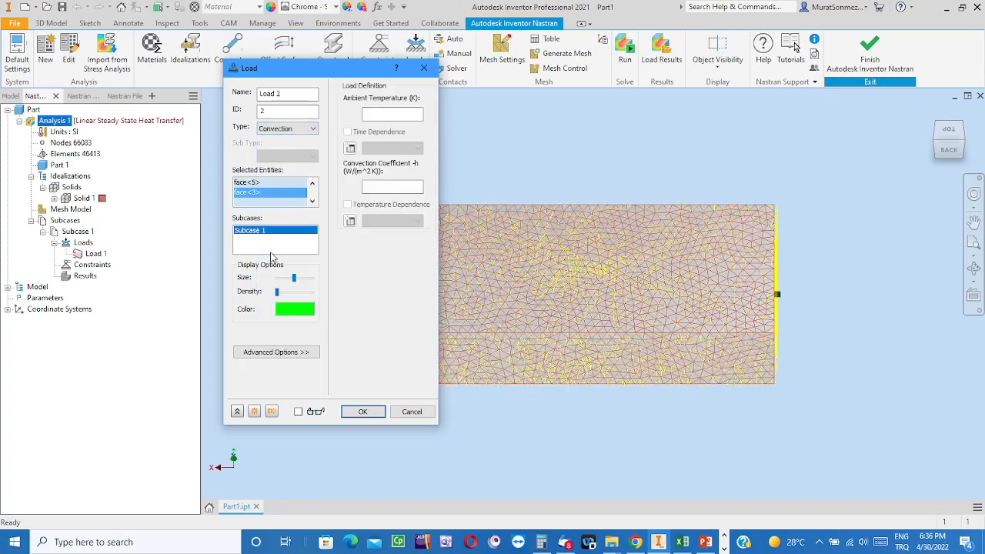
# Set the convection load's ambient temperature to 293 K and its coefficient to 20 W/(m² K), and accept the load
pyautogui.click(383, 114)
pyautogui.write('293')
pyautogui.click(378, 184)
pyautogui.write('20')
pyautogui.click(71, 234)
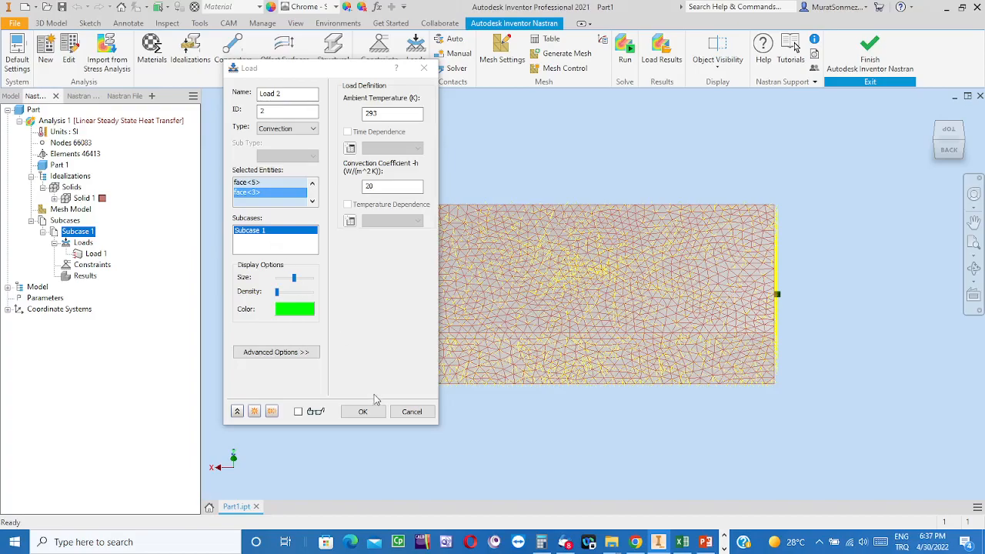
pyautogui.click(359, 413)
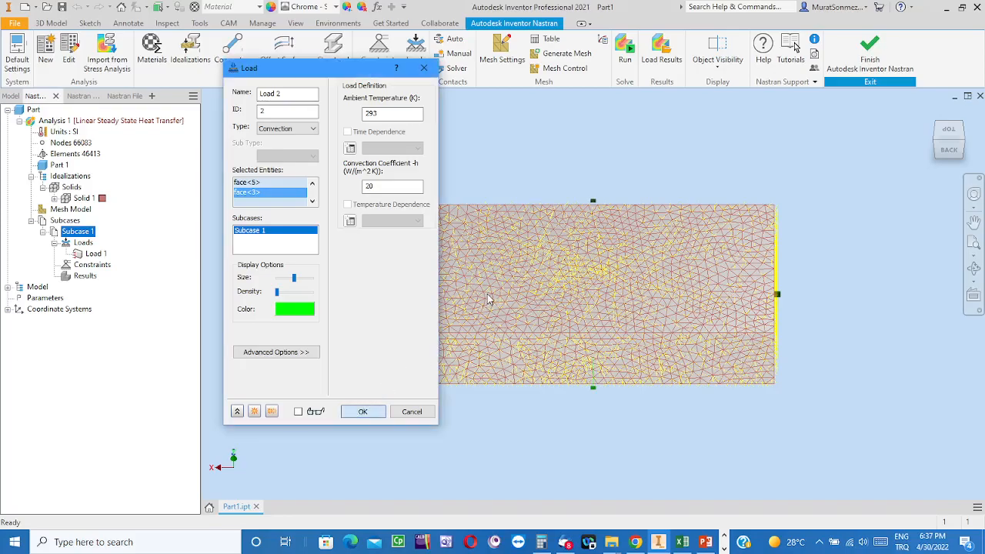
# Start a Convection load on the block's large top face
pyautogui.click(930, 113)
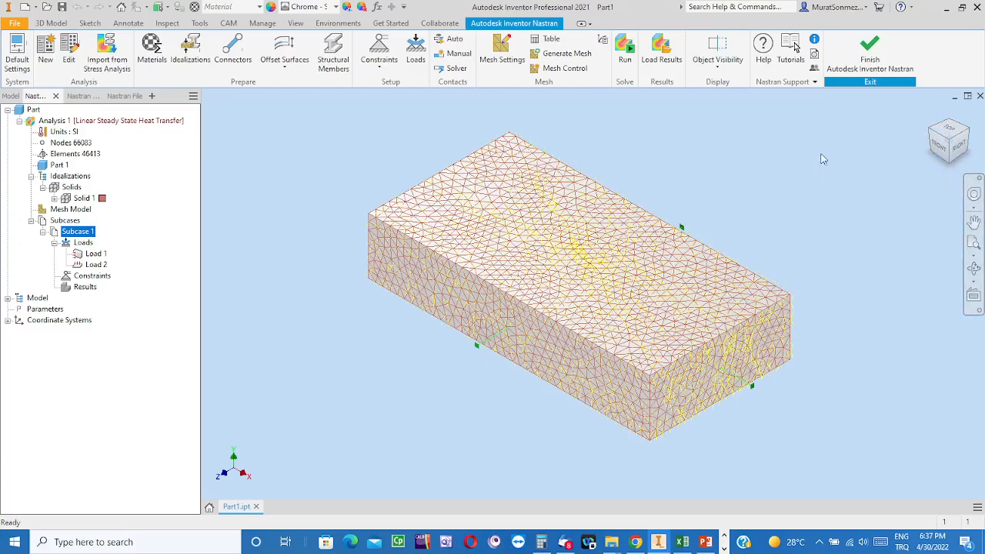
pyautogui.click(931, 133)
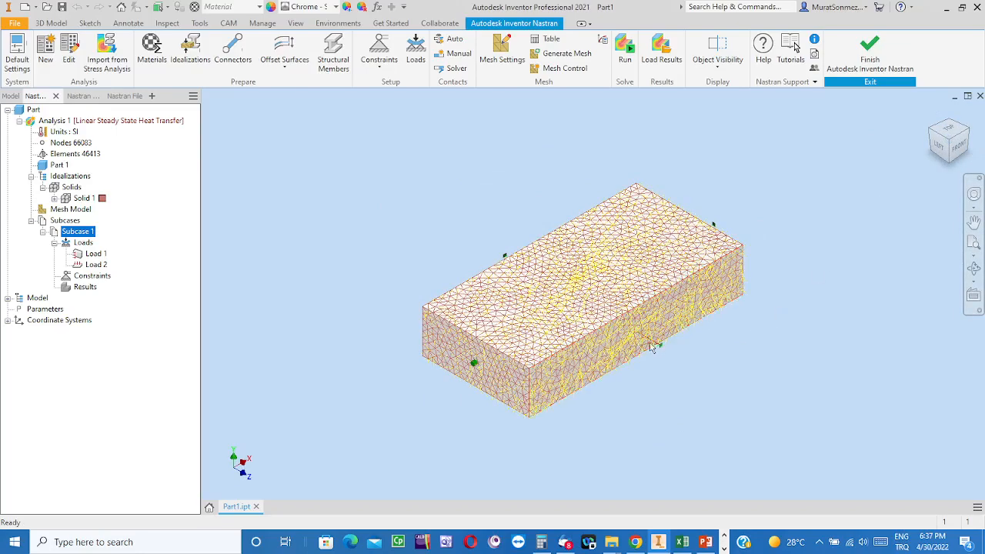
pyautogui.click(931, 113)
pyautogui.click(616, 263)
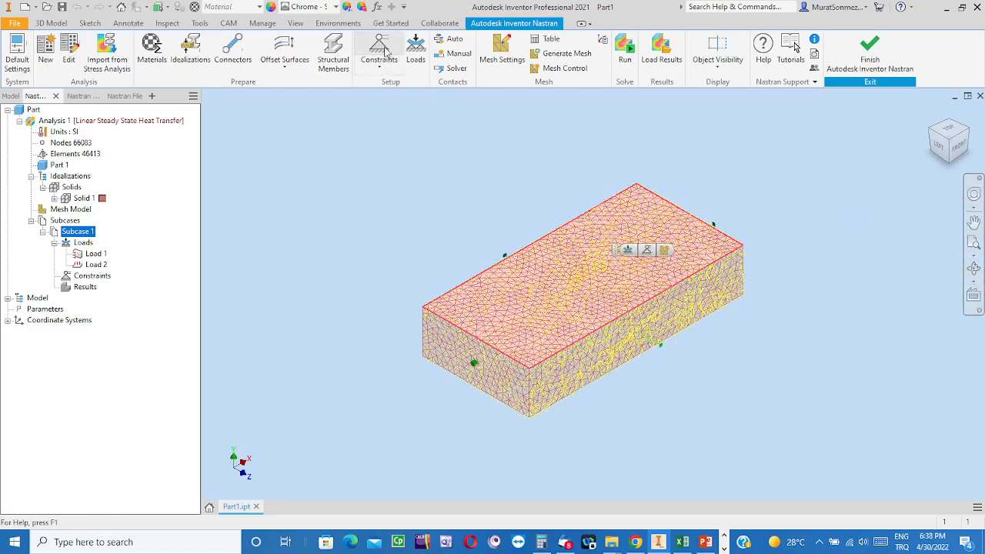
pyautogui.click(270, 260)
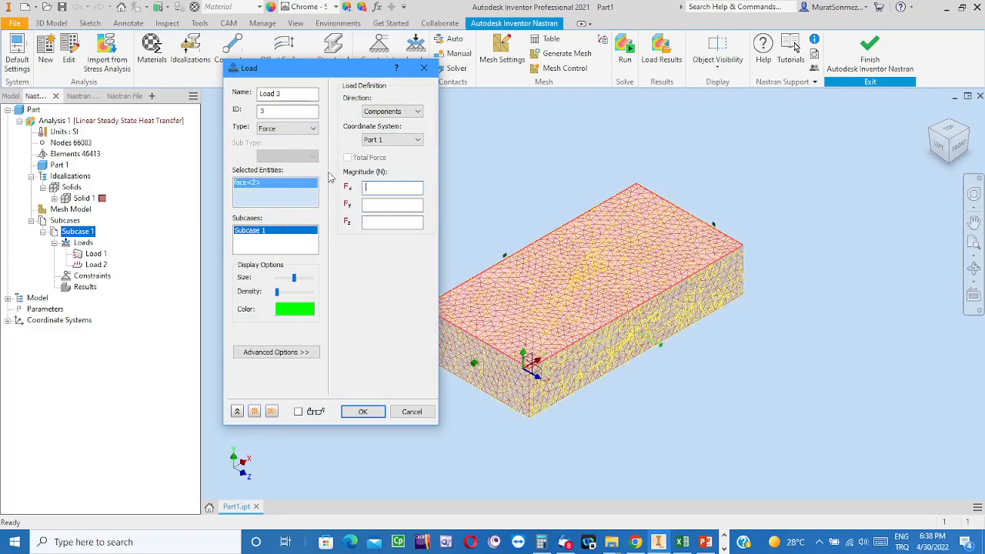
pyautogui.click(312, 129)
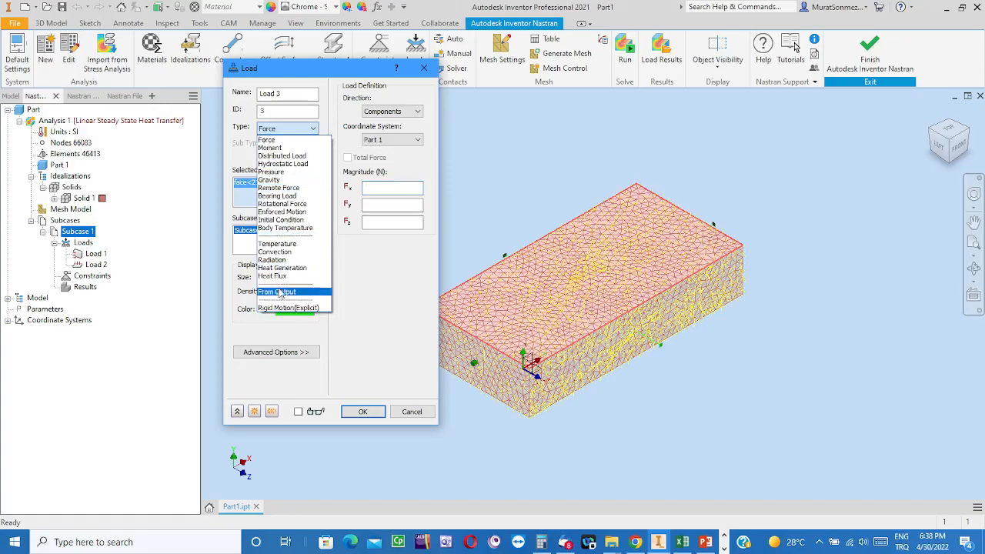
pyautogui.click(274, 253)
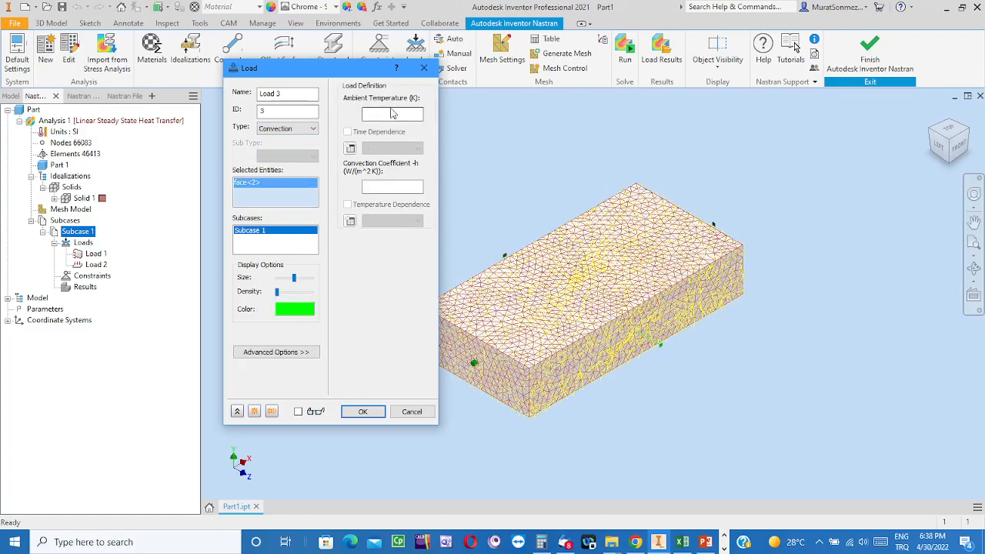
# Set the top face convection to 293 K ambient temperature and a coefficient of 10 W/(m² K), and accept the load
pyautogui.click(389, 118)
pyautogui.write('293')
pyautogui.click(387, 188)
pyautogui.write('10')
pyautogui.click(361, 414)
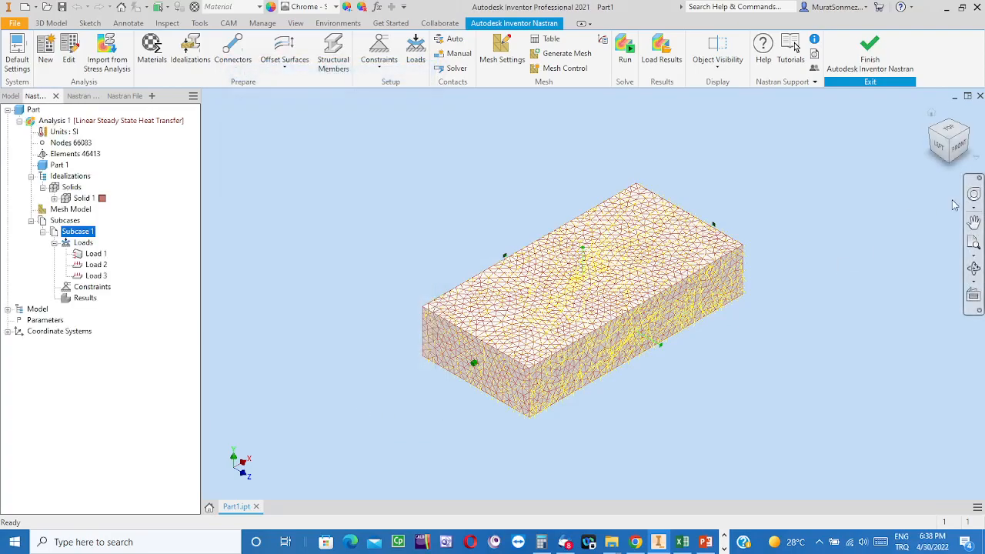
# Start another Convection load on the block's large bottom face
pyautogui.moveTo(952, 165); pyautogui.dragTo(951, 163)
pyautogui.click(952, 166)
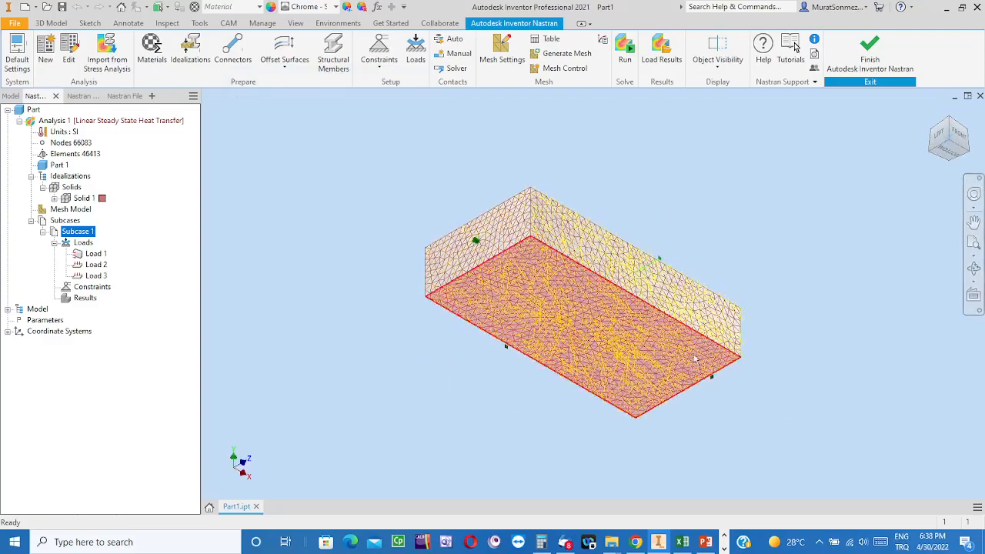
pyautogui.click(542, 299)
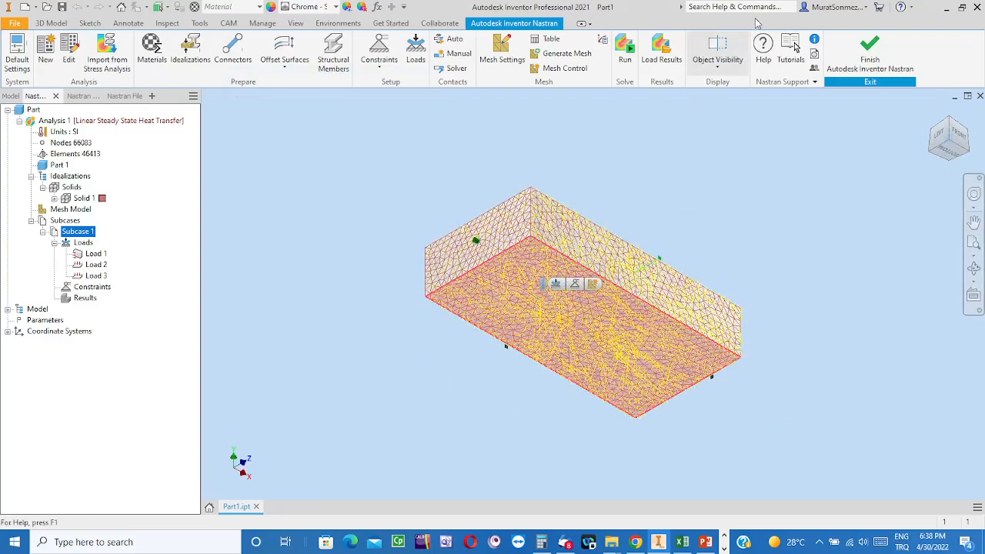
pyautogui.click(414, 48)
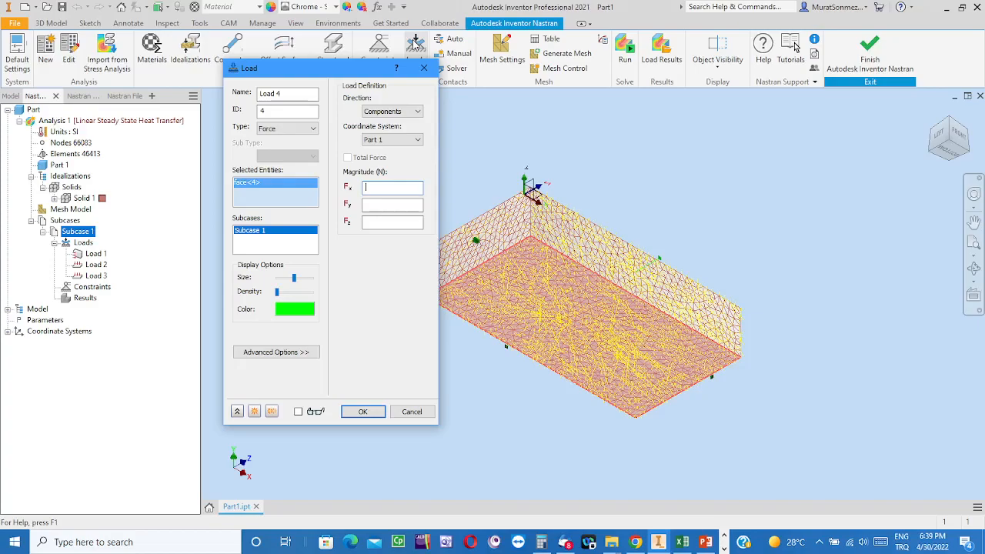
pyautogui.click(309, 130)
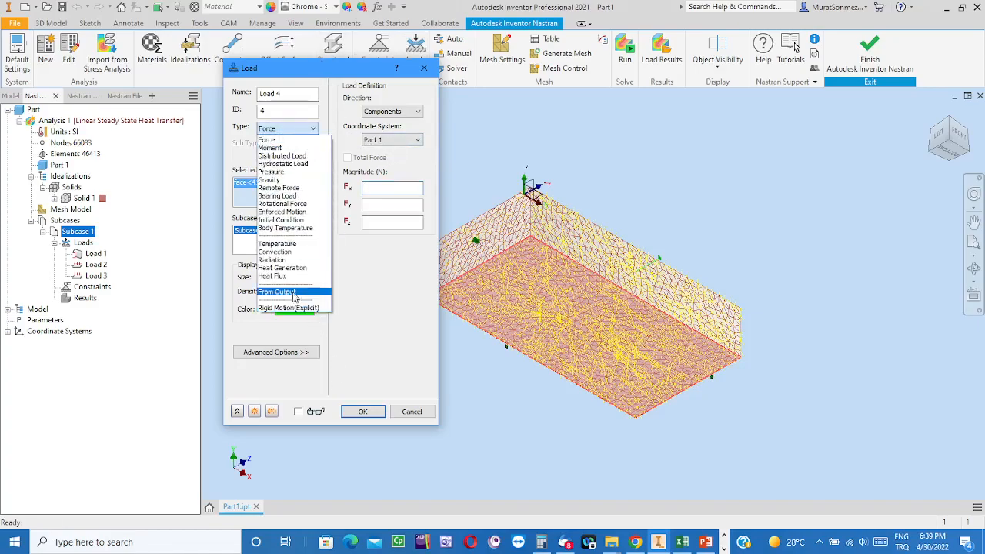
pyautogui.click(277, 252)
# Set the bottom face convection to 293 K ambient temperature and a coefficient of 5 W/(m² K), and accept the load
pyautogui.click(381, 115)
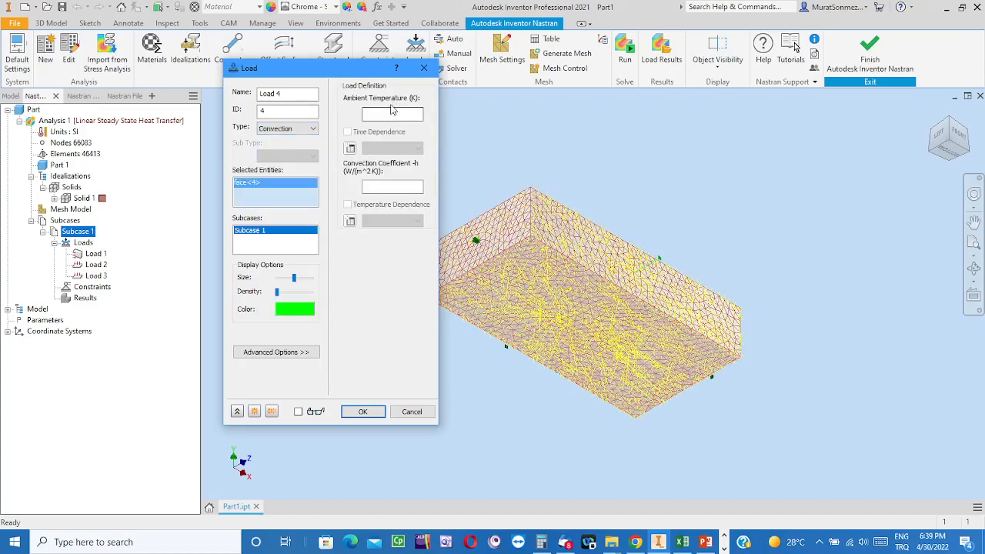
pyautogui.write('293')
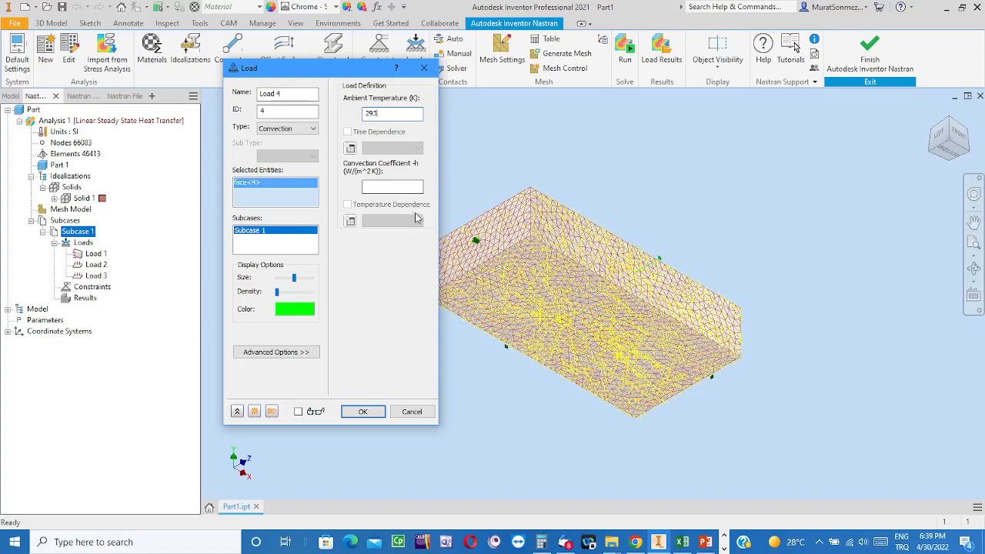
pyautogui.click(386, 184)
pyautogui.write('5')
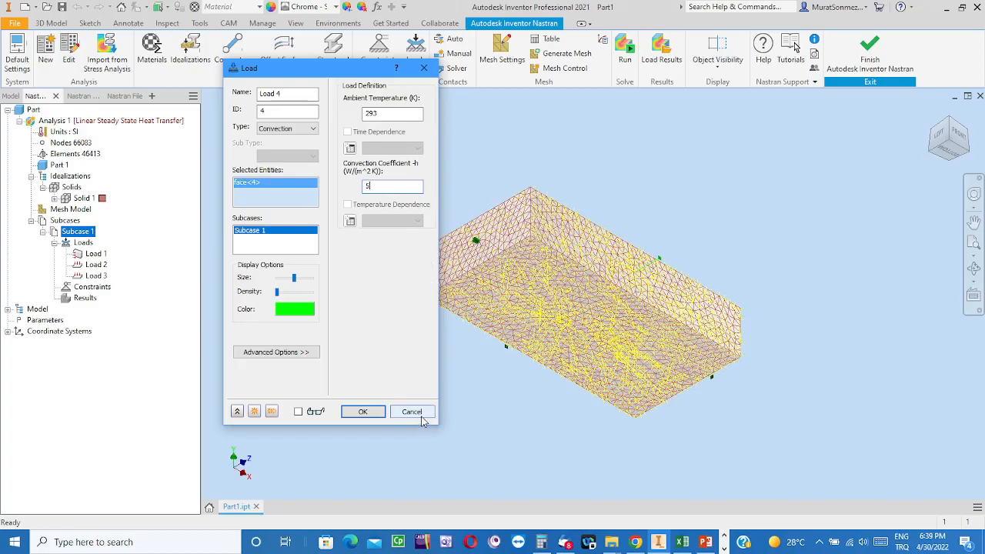
pyautogui.click(363, 412)
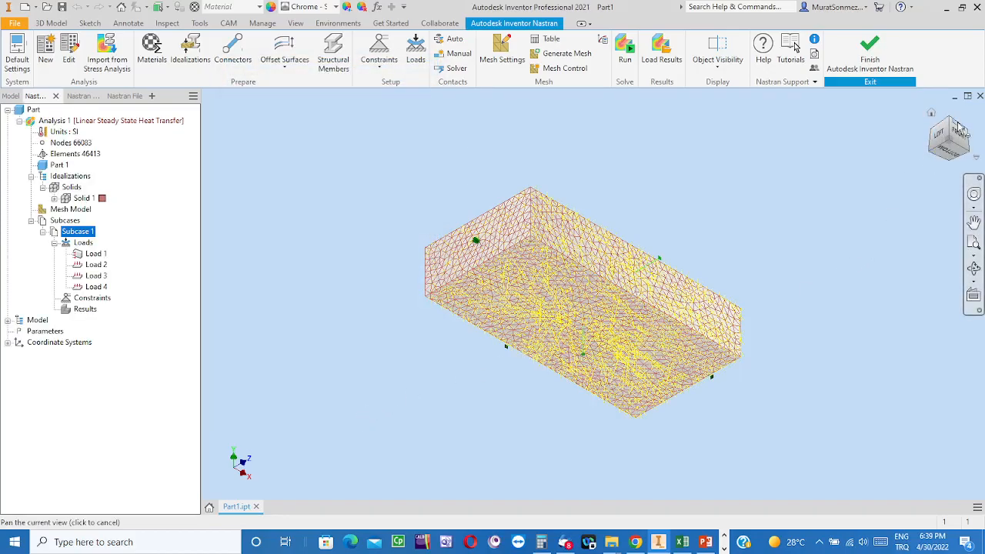
# Run the linear steady-state heat transfer analysis and save the part once the solution is complete
pyautogui.click(932, 114)
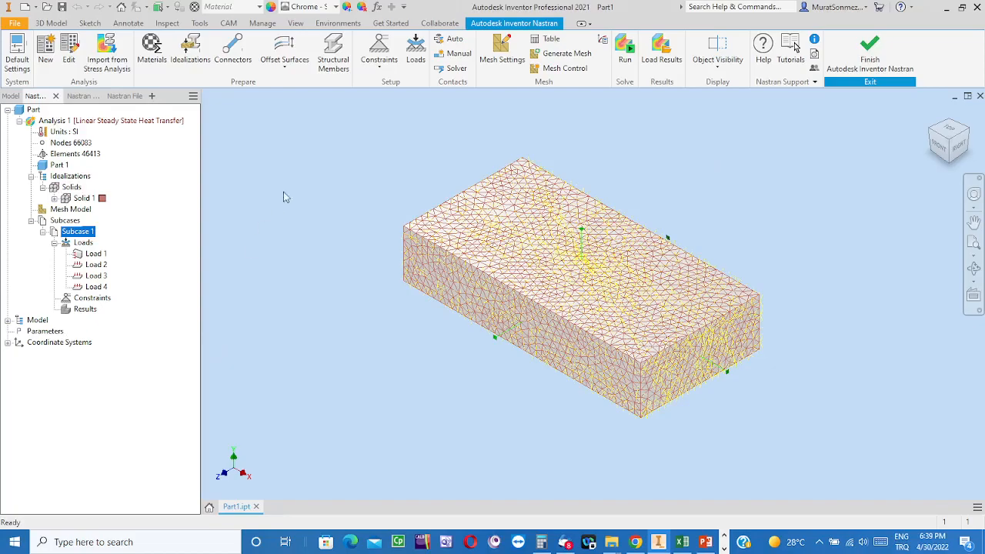
pyautogui.click(630, 47)
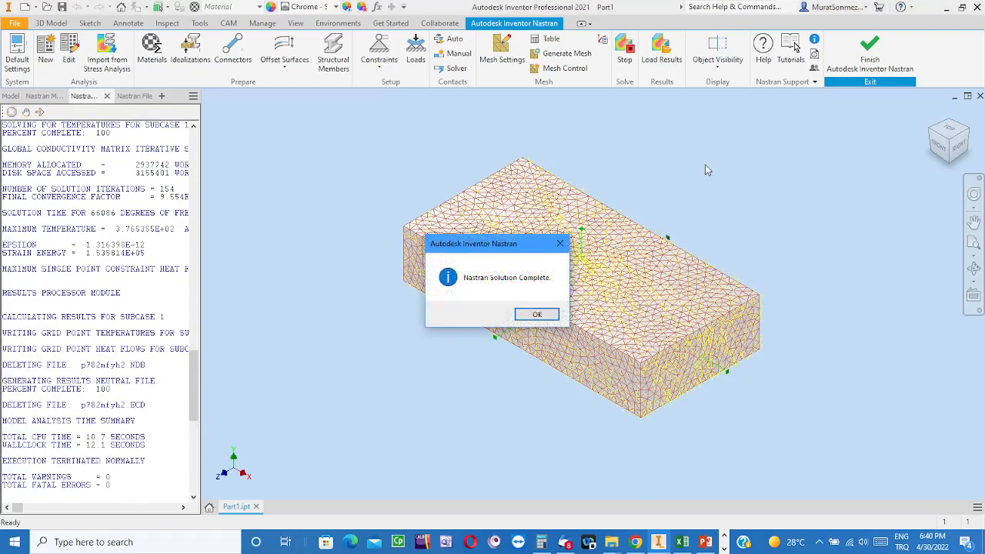
pyautogui.click(556, 314)
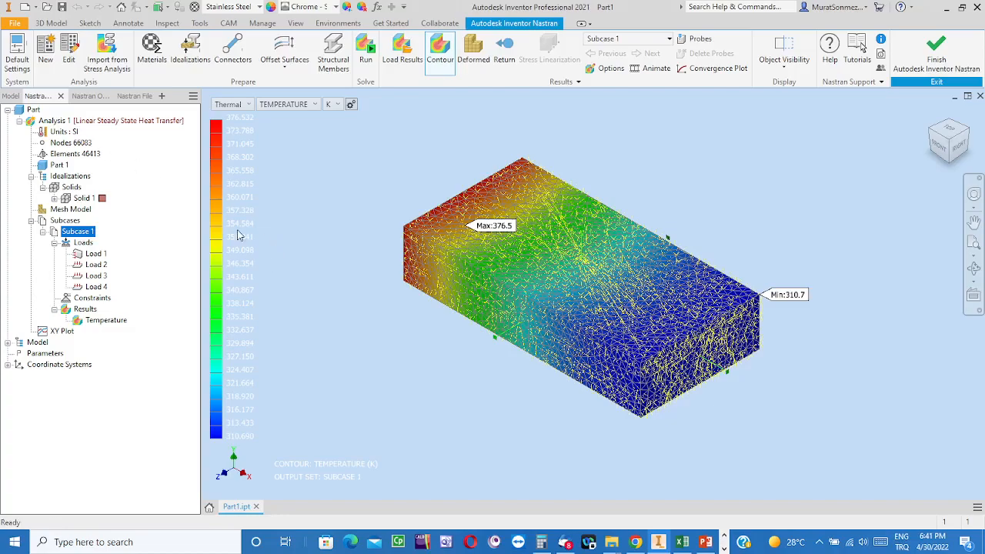
pyautogui.click(62, 6)
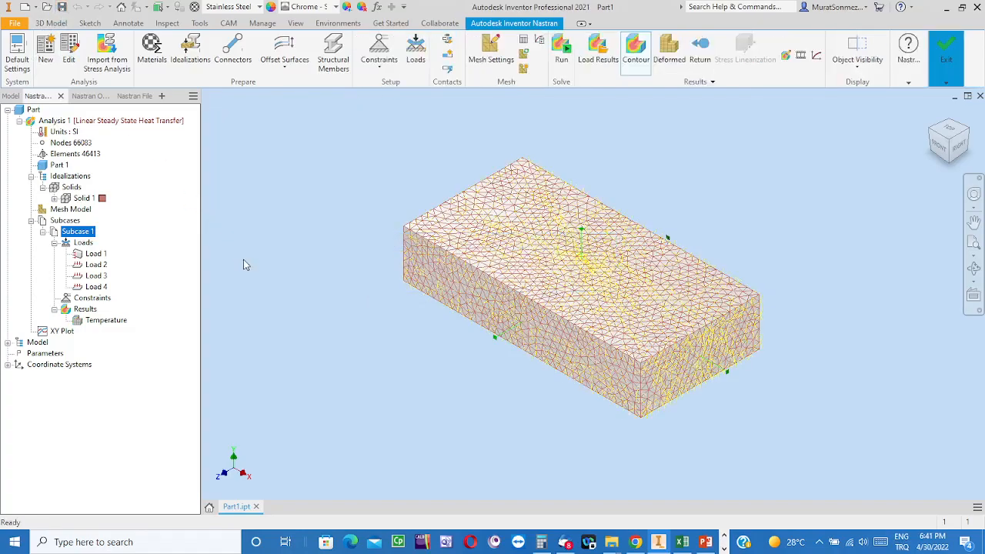
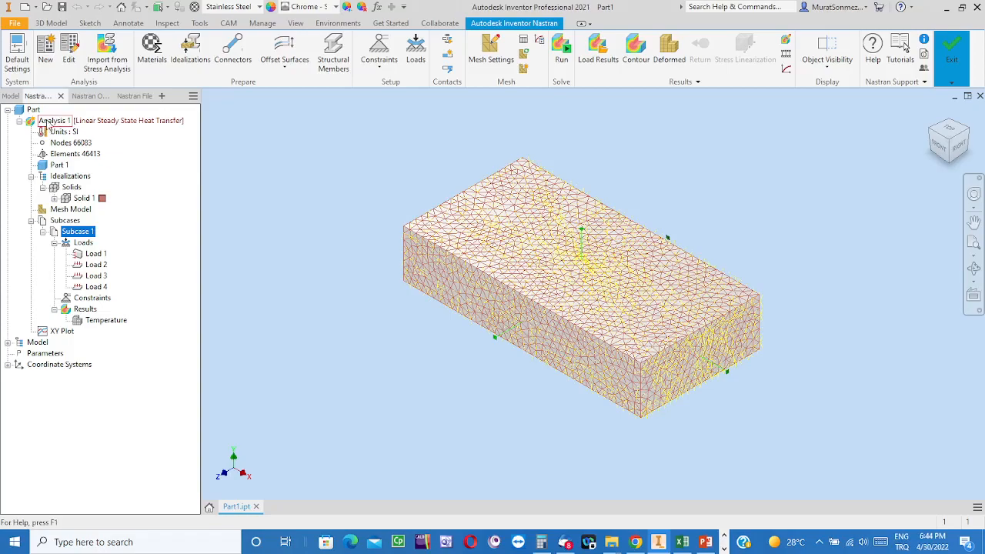
# Duplicate Analysis 1 and keep the name Analysis 1 - Copy
pyautogui.click(48, 122)
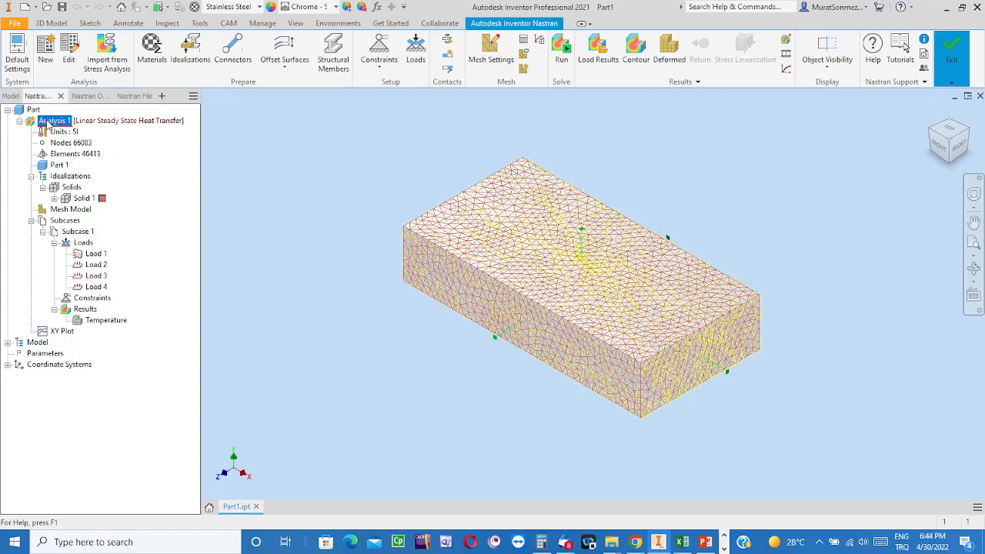
pyautogui.rightClick(50, 125)
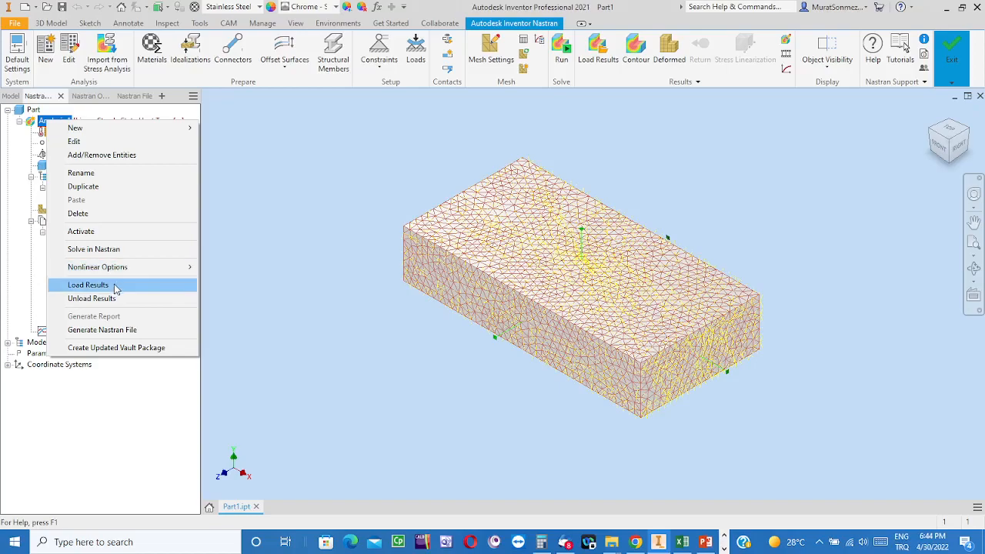
pyautogui.click(84, 187)
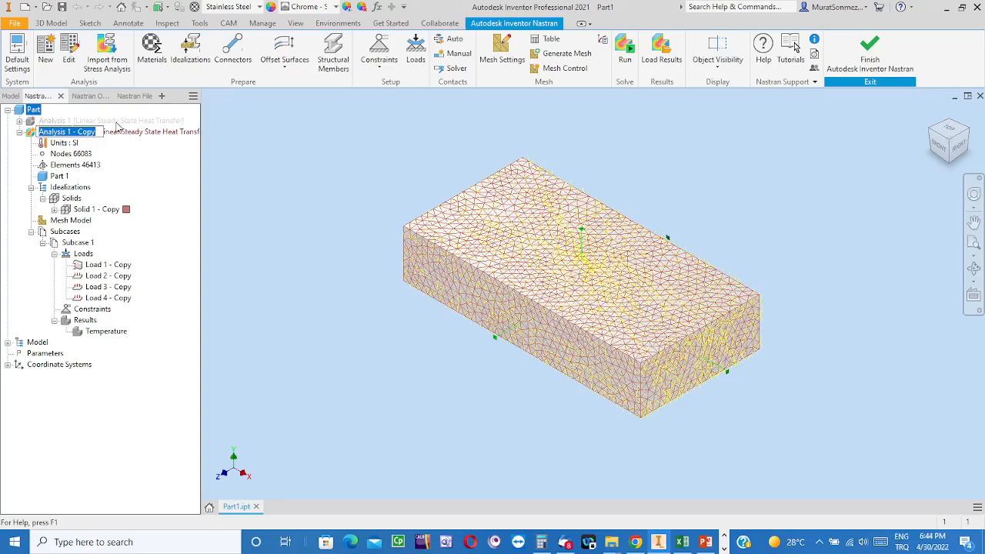
pyautogui.press('Return')
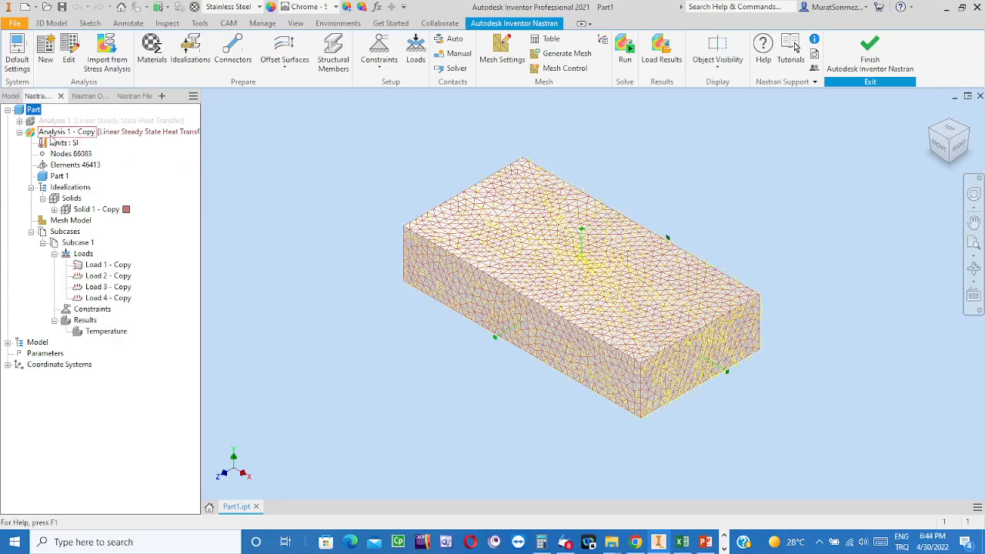
# Edit the duplicated analysis and change its type to Linear Static
pyautogui.click(52, 134)
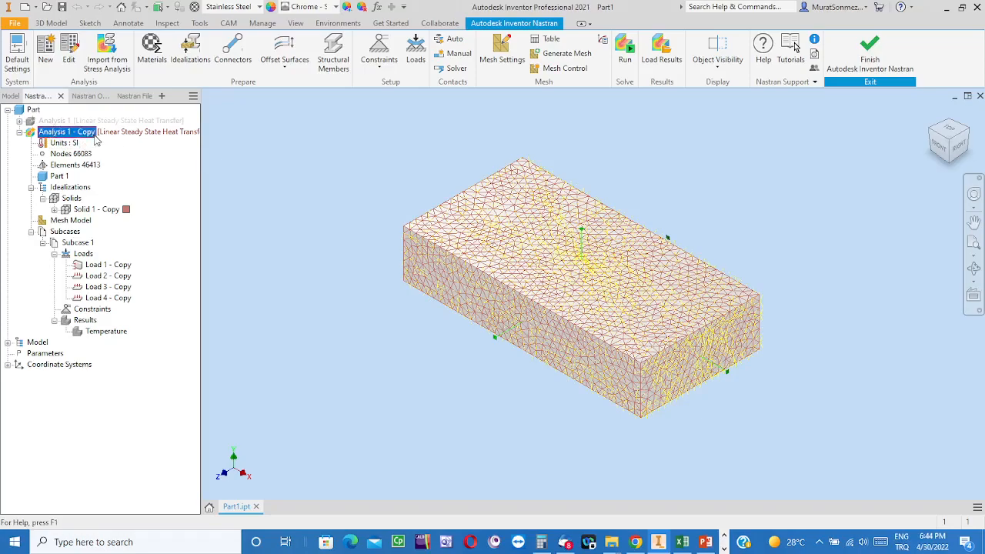
pyautogui.rightClick(53, 134)
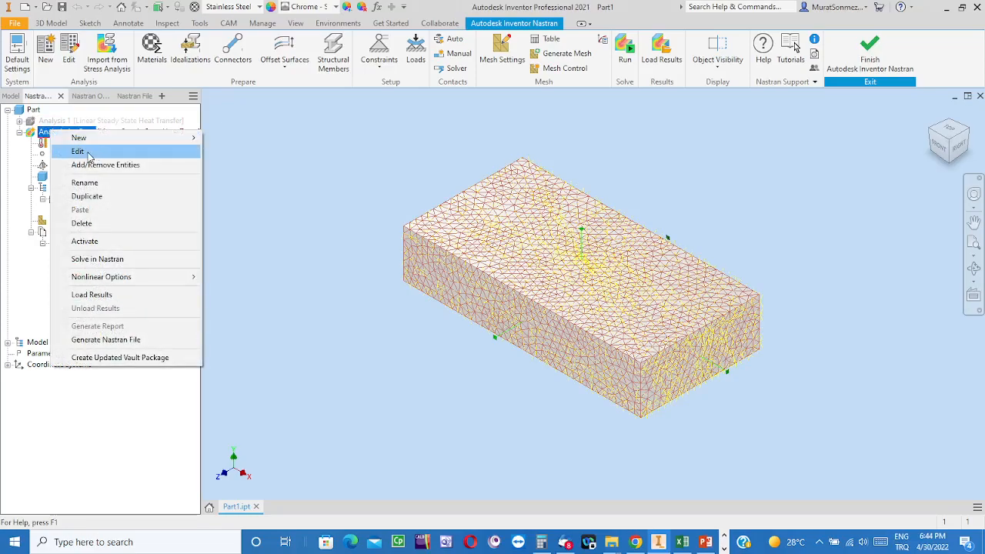
pyautogui.click(81, 153)
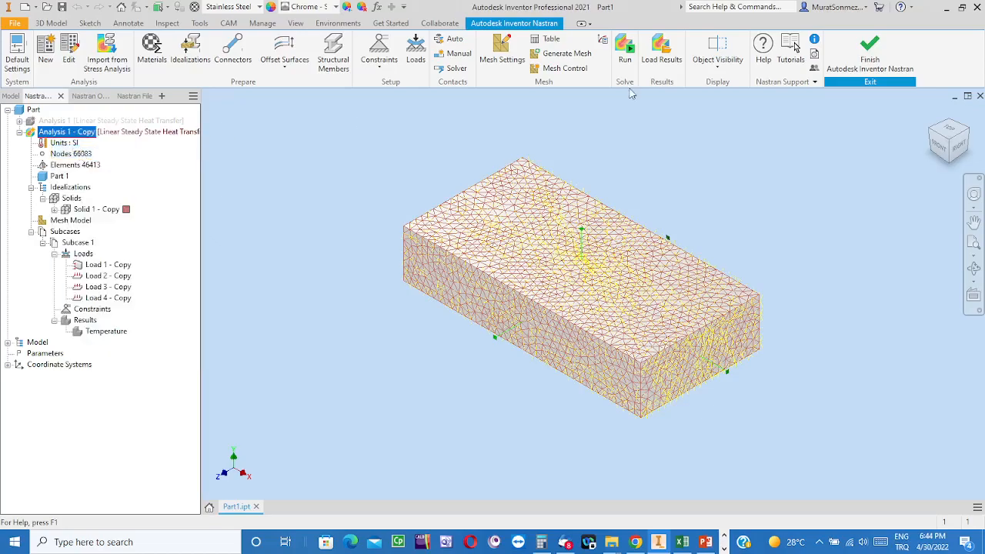
pyautogui.moveTo(660, 100); pyautogui.dragTo(328, 123)
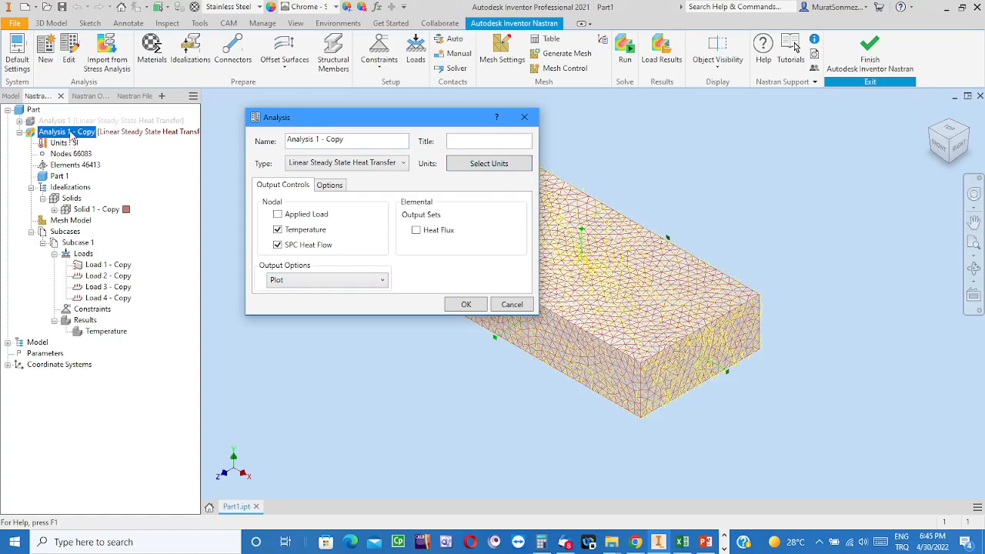
pyautogui.moveTo(347, 122); pyautogui.dragTo(310, 127)
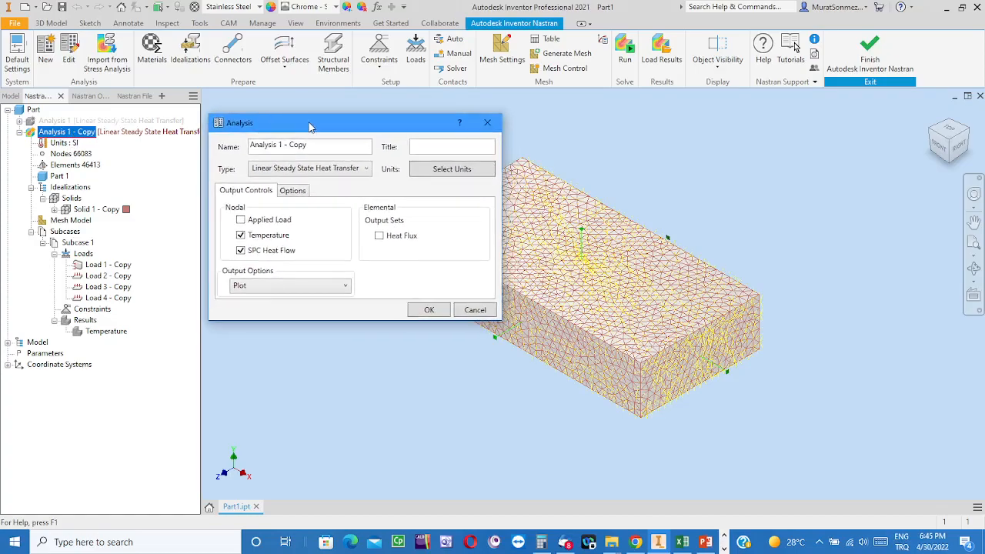
pyautogui.click(366, 169)
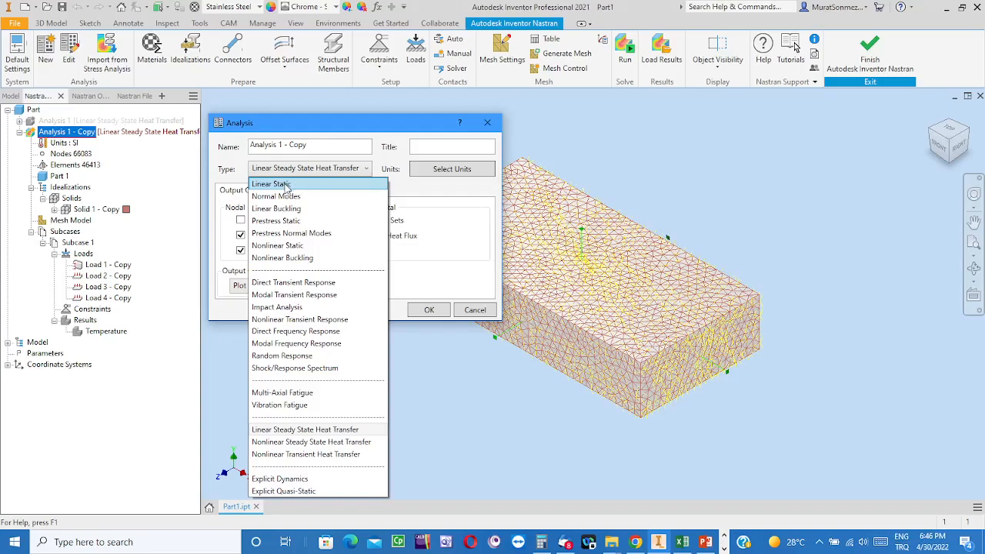
pyautogui.click(285, 184)
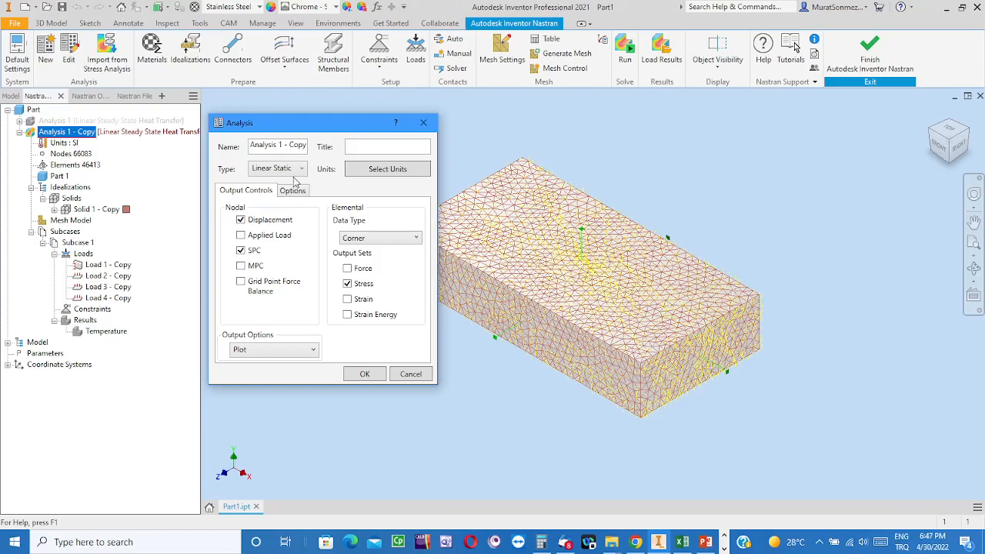
# Try the Nonlinear Static type for the duplicated analysis and switch it back to Linear Static
pyautogui.click(301, 169)
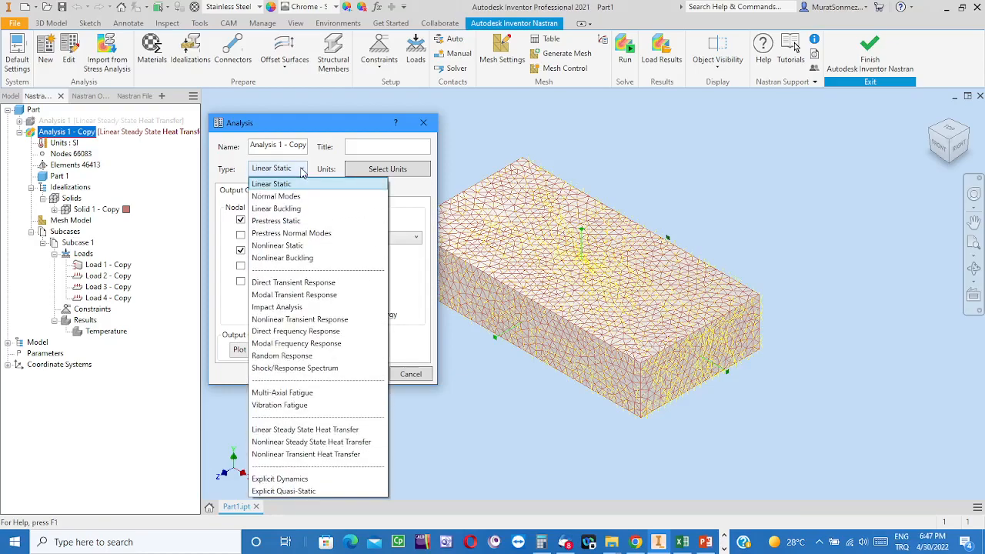
pyautogui.click(283, 246)
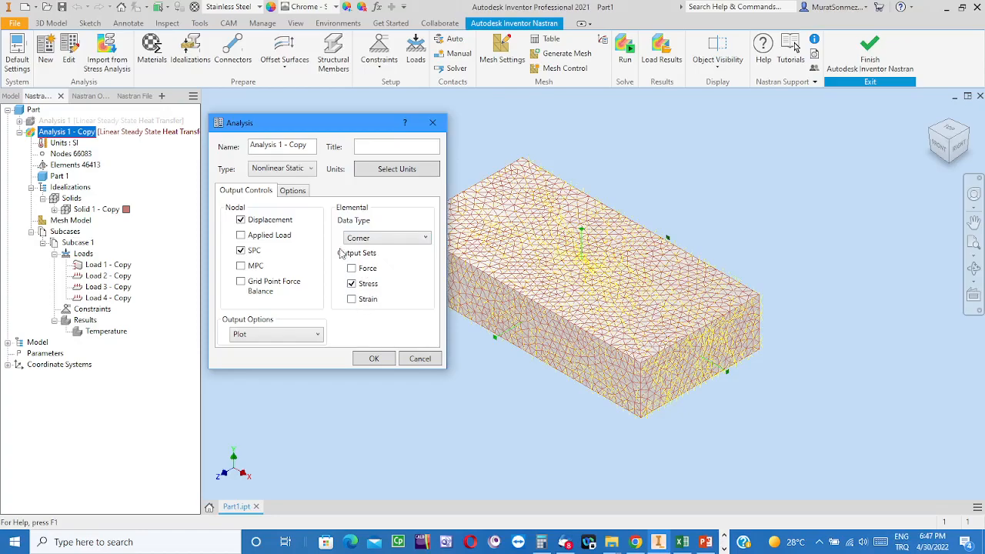
pyautogui.click(311, 169)
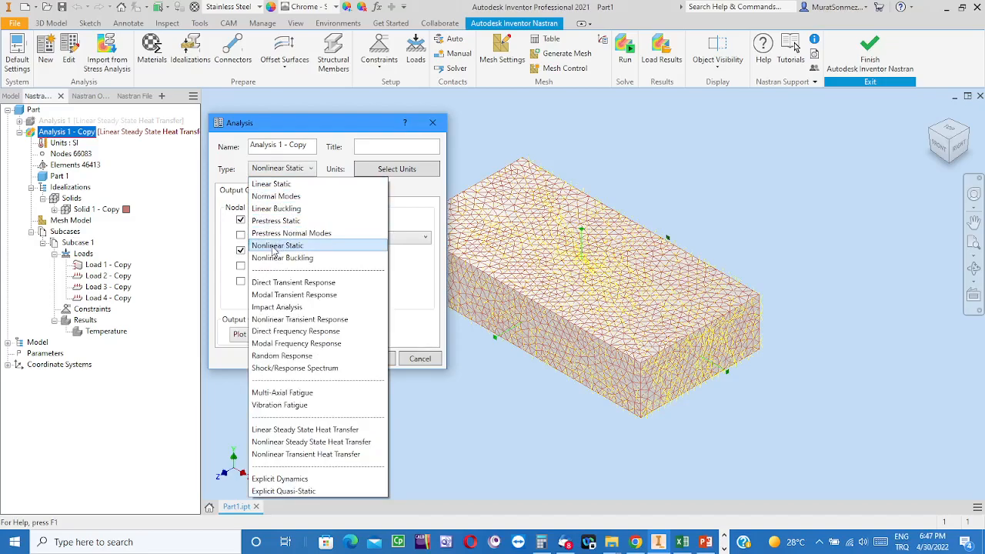
pyautogui.click(273, 185)
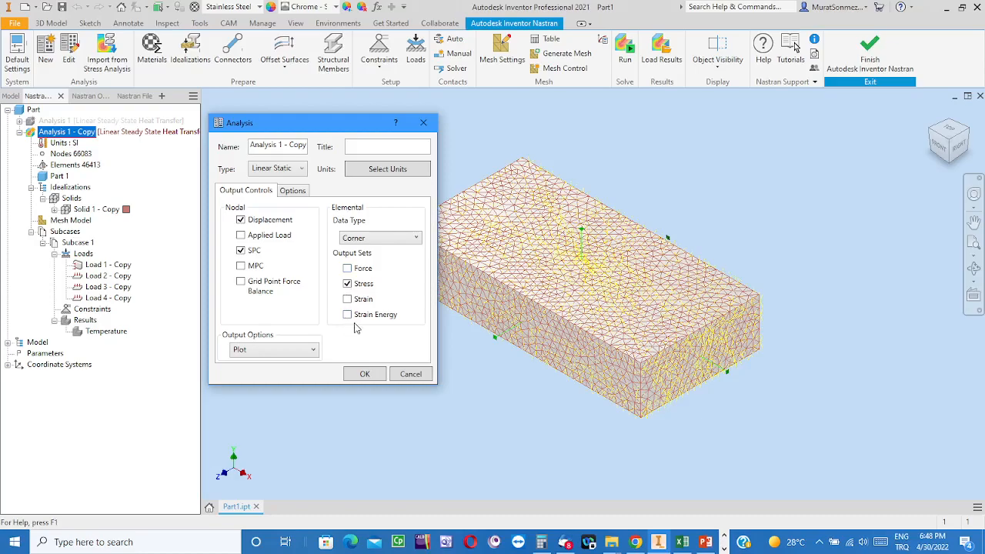
# Change the duplicated analysis to Nonlinear Static, check its SI units, and accept the removal of the invalid loads
pyautogui.click(304, 171)
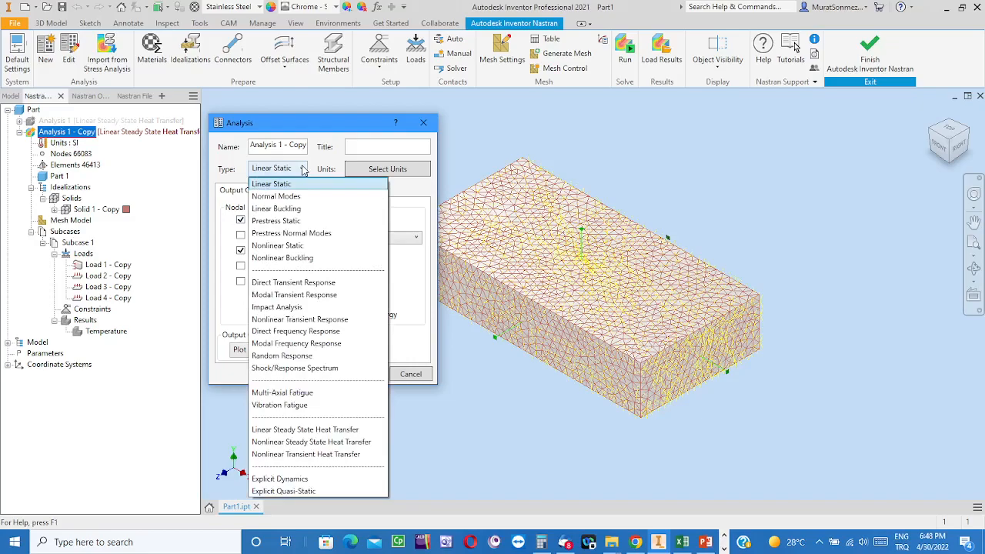
pyautogui.click(284, 248)
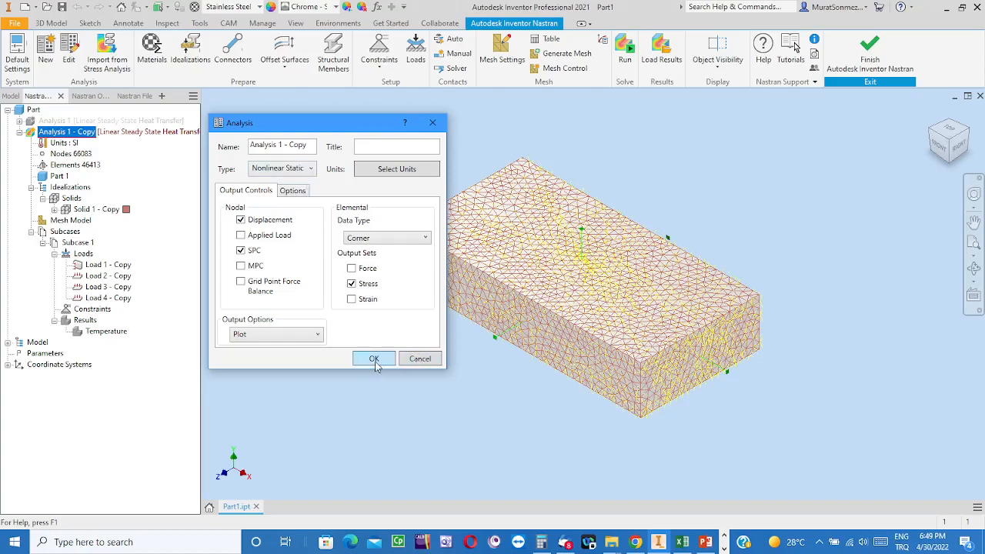
pyautogui.click(390, 172)
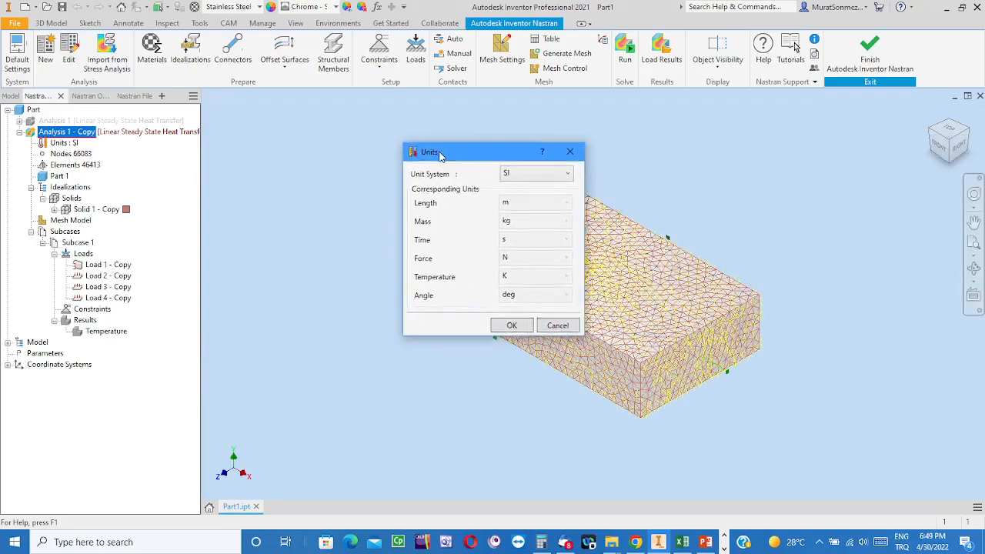
pyautogui.moveTo(466, 144); pyautogui.dragTo(299, 136)
pyautogui.click(352, 307)
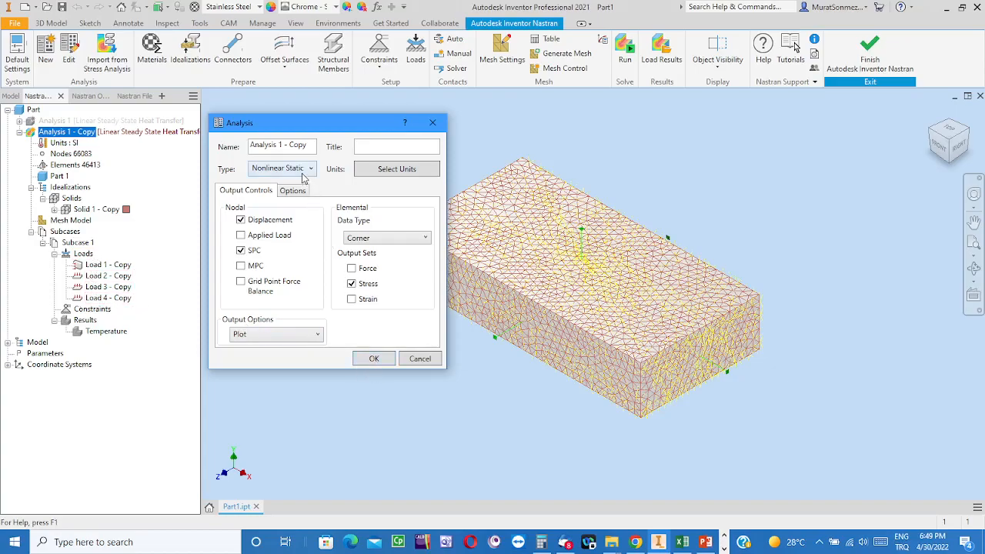
pyautogui.click(377, 364)
pyautogui.moveTo(485, 232); pyautogui.dragTo(475, 209)
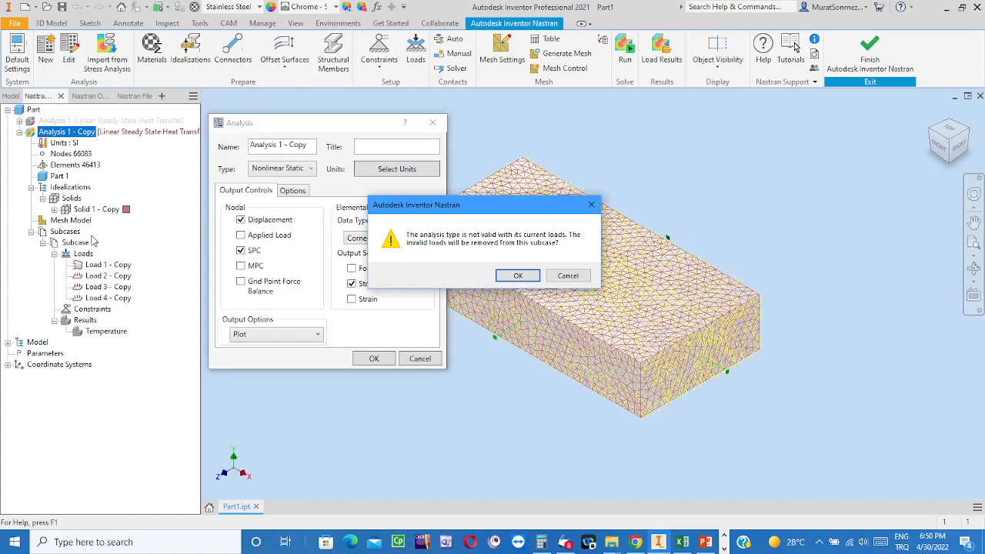
pyautogui.click(518, 276)
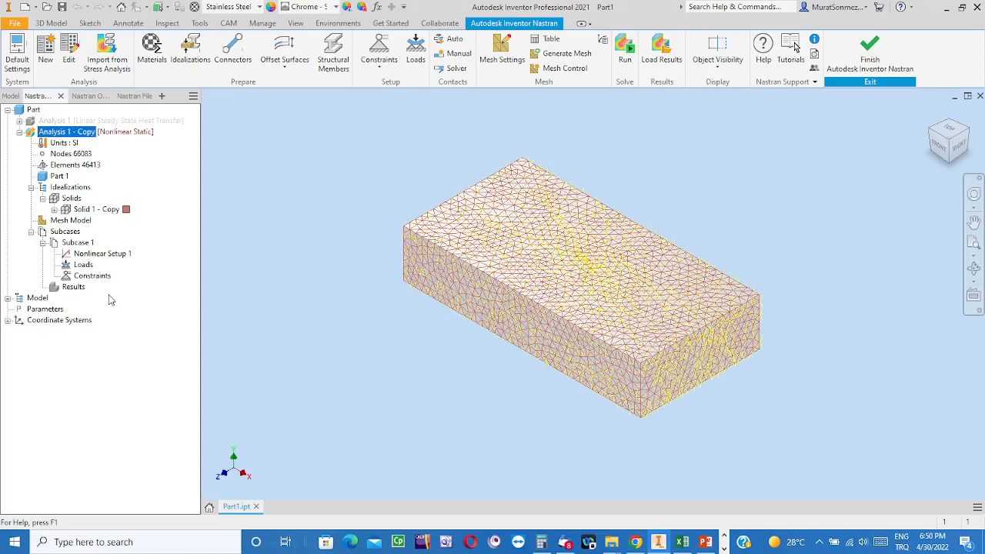
# Start a new load in Subcase 1 and set its type to From Output
pyautogui.click(419, 53)
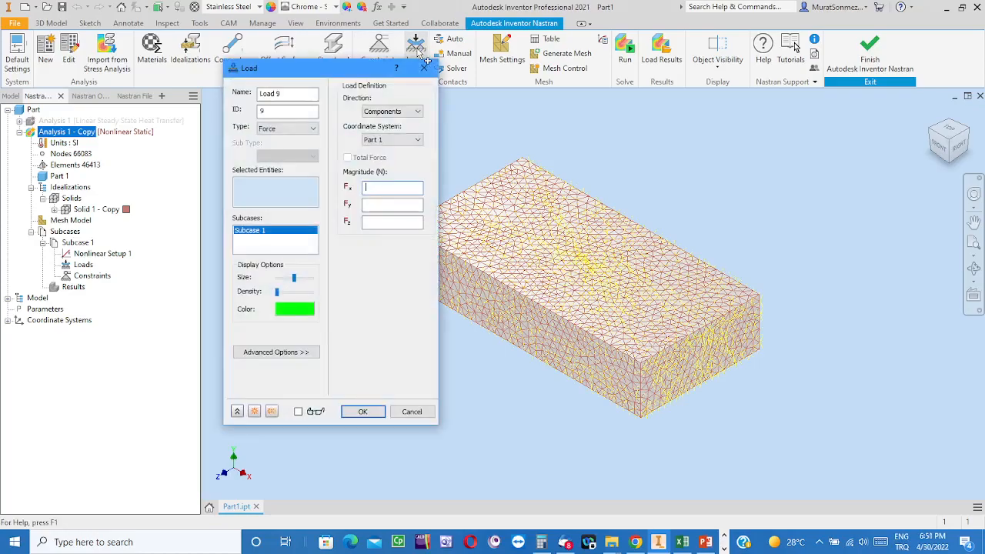
pyautogui.click(314, 129)
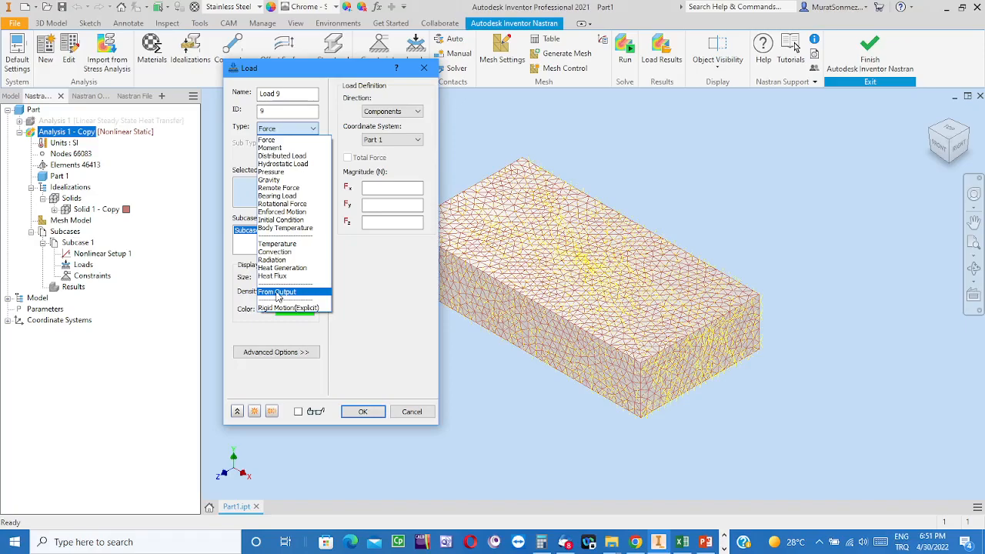
pyautogui.click(277, 292)
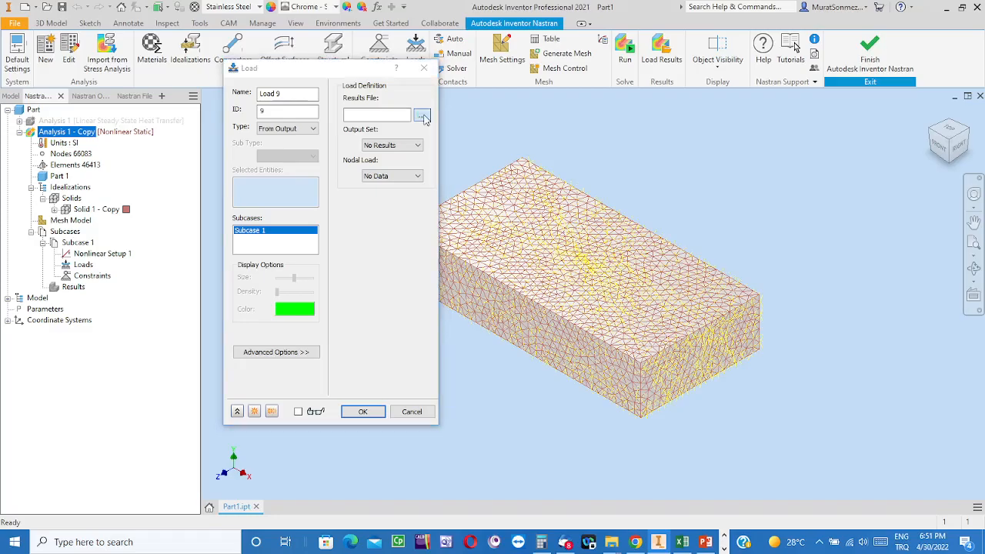
# Browse for the load's results file in MECH 533, 2021-2, cw, thermal stress analysis video icin, Part1, InCAD, FEA
pyautogui.click(422, 116)
pyautogui.moveTo(471, 80); pyautogui.dragTo(702, 53)
pyautogui.scroll(-6, 621, 217)
pyautogui.scroll(-15, 620, 217)
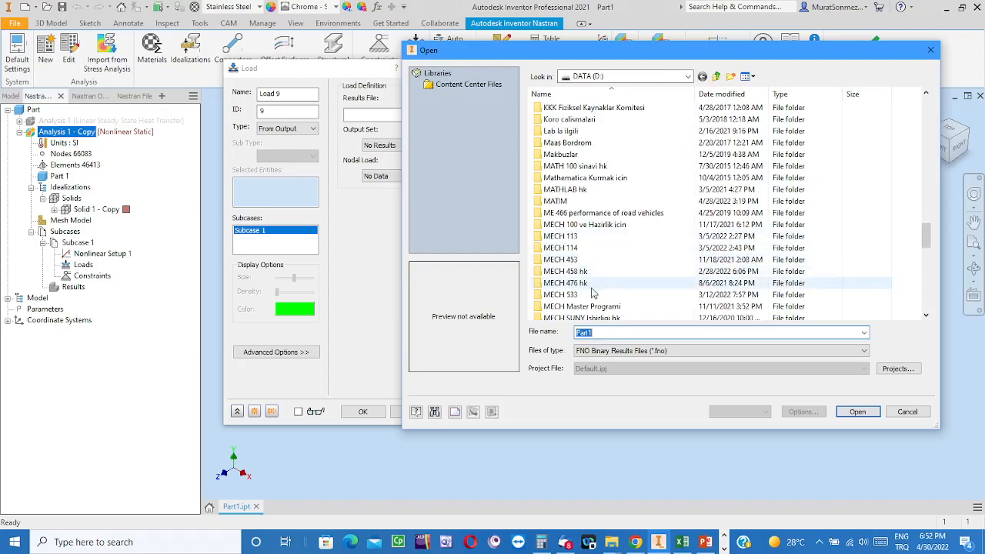
pyautogui.scroll(-2, 585, 225)
pyautogui.doubleClick(570, 225)
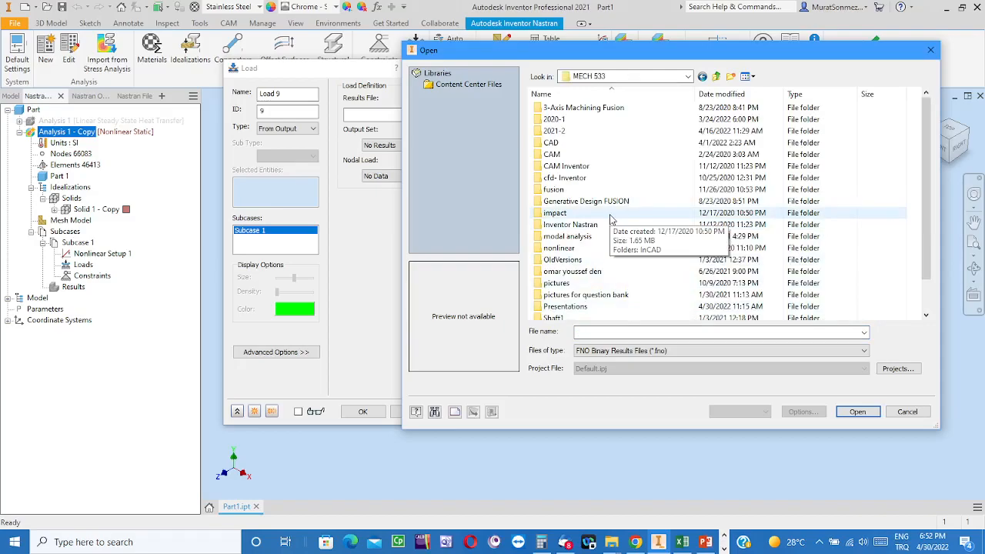
pyautogui.doubleClick(560, 131)
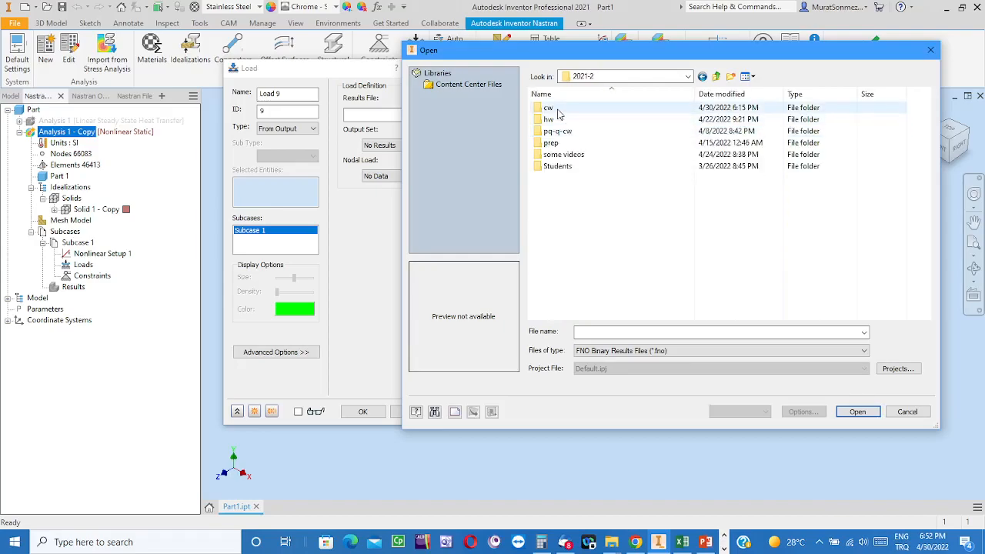
pyautogui.doubleClick(552, 107)
pyautogui.doubleClick(583, 214)
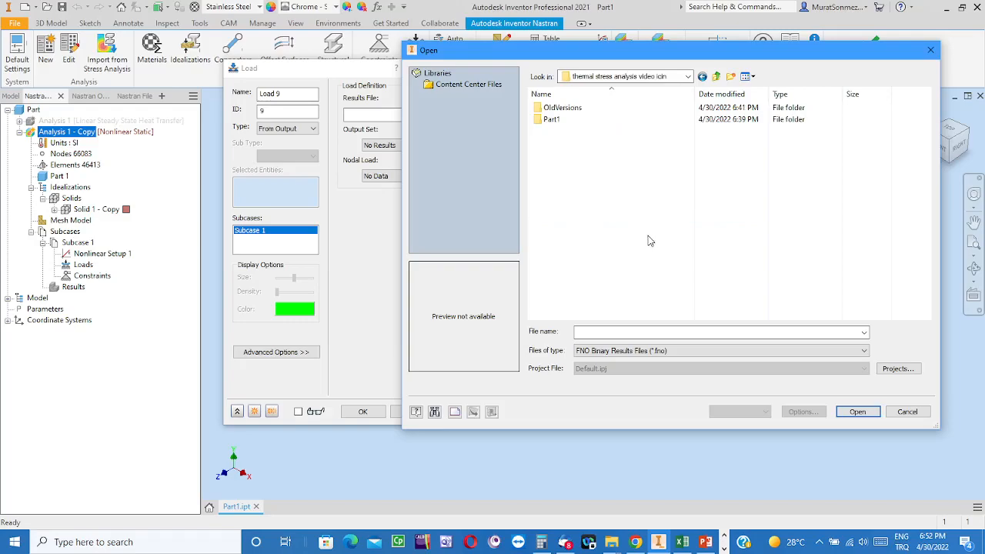
pyautogui.doubleClick(552, 120)
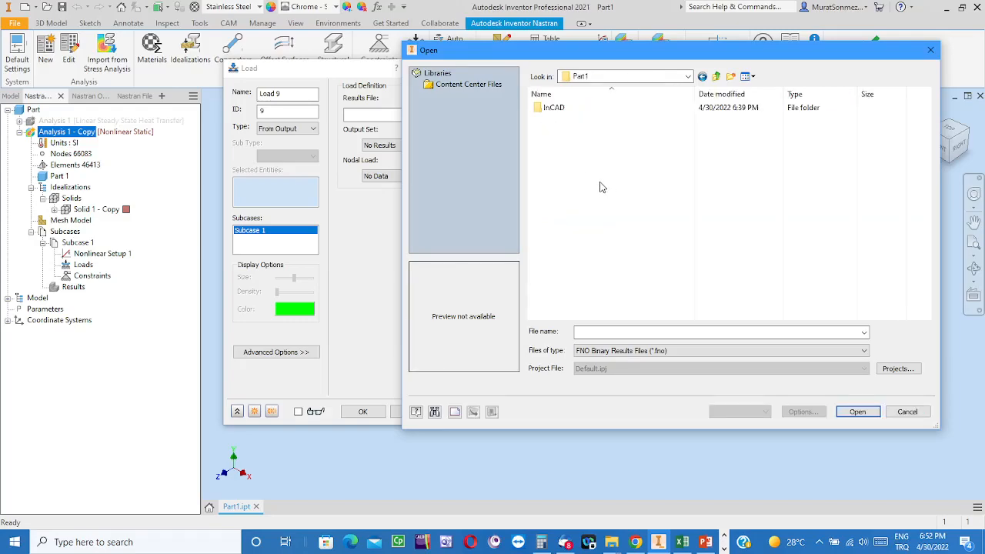
pyautogui.doubleClick(554, 110)
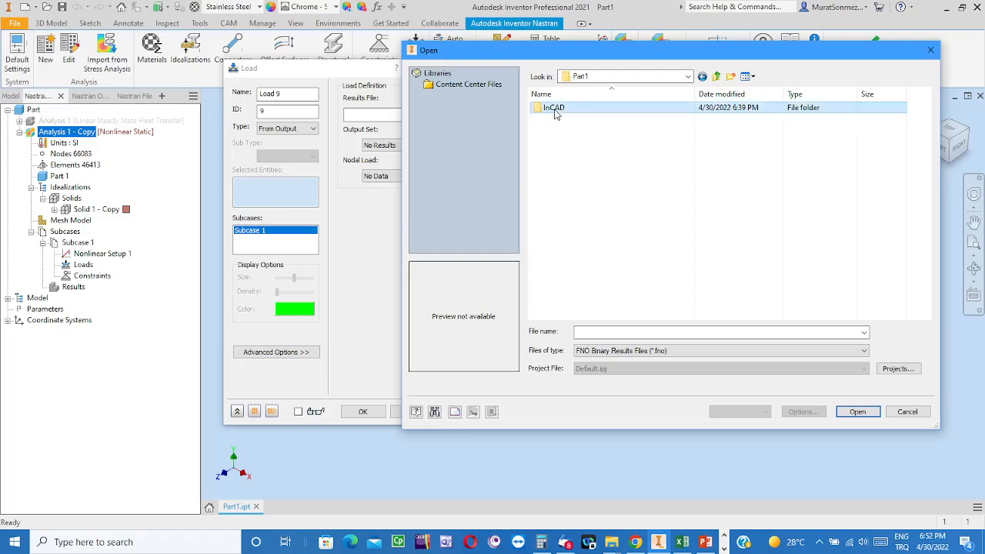
pyautogui.doubleClick(550, 107)
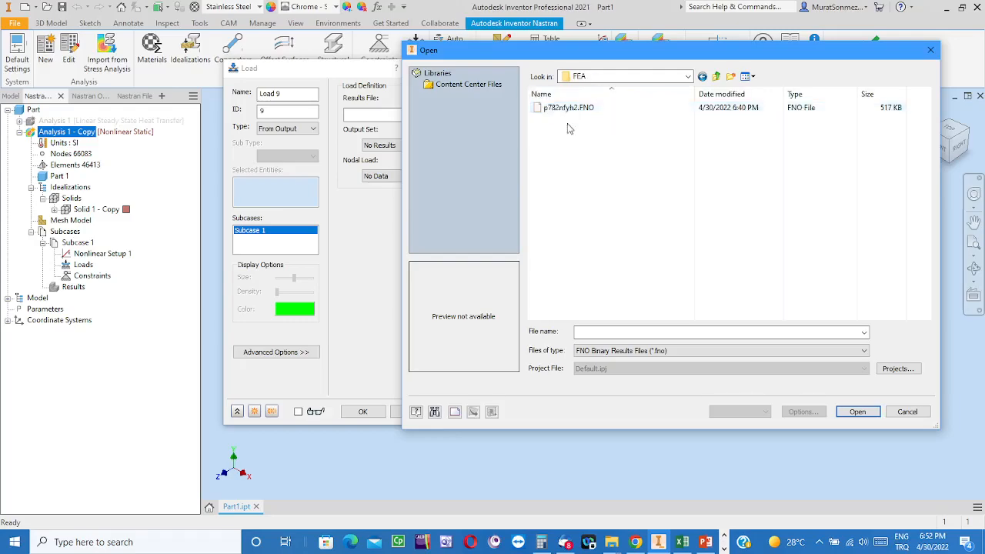
# Open the results file p782nfyh2.FNO and create the load with output set SUBCASE 1 and nodal load TEMPERATURE
pyautogui.click(570, 111)
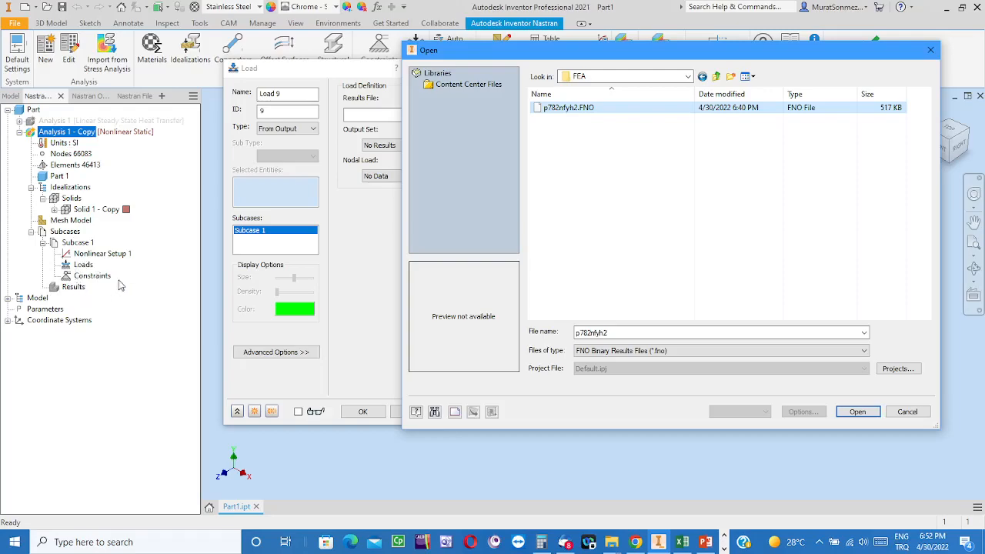
pyautogui.click(571, 109)
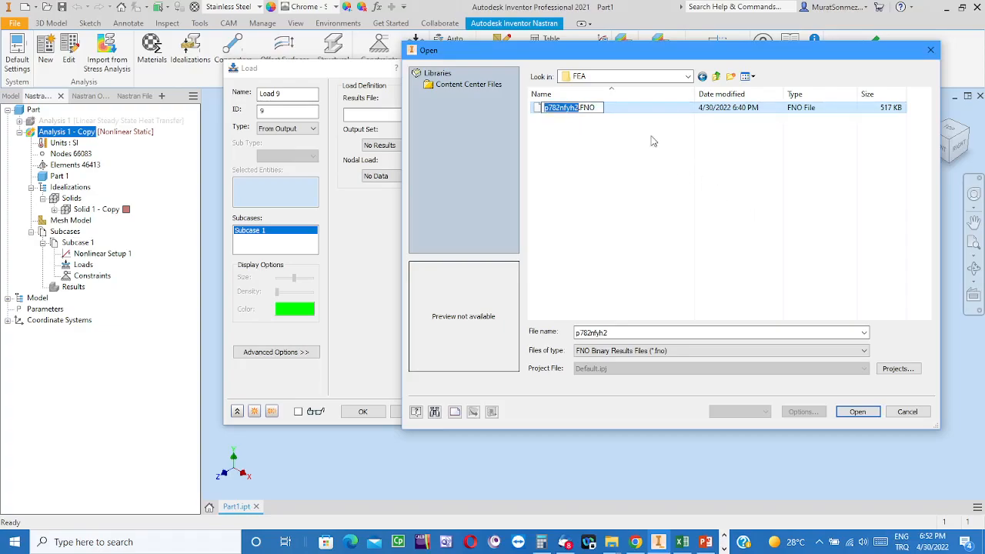
pyautogui.click(625, 113)
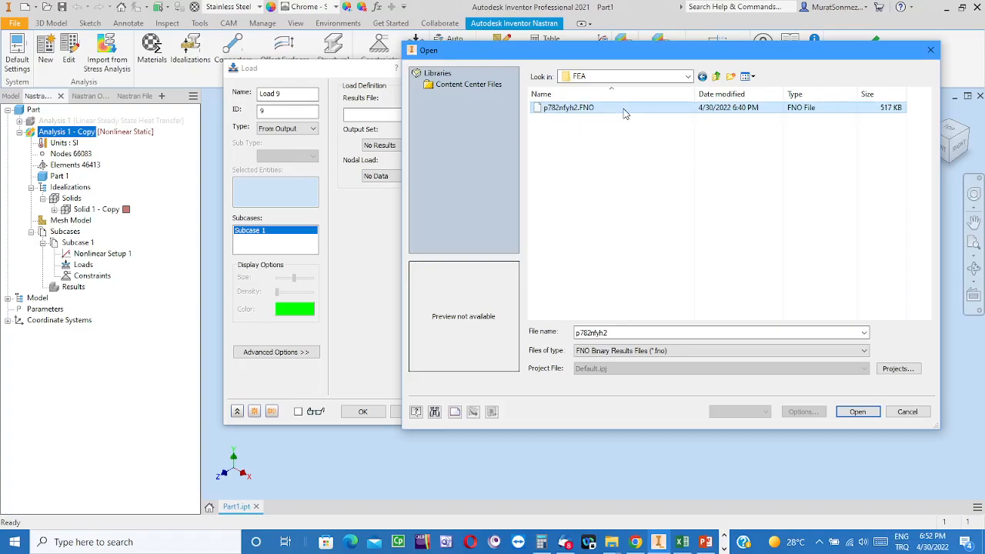
pyautogui.click(856, 413)
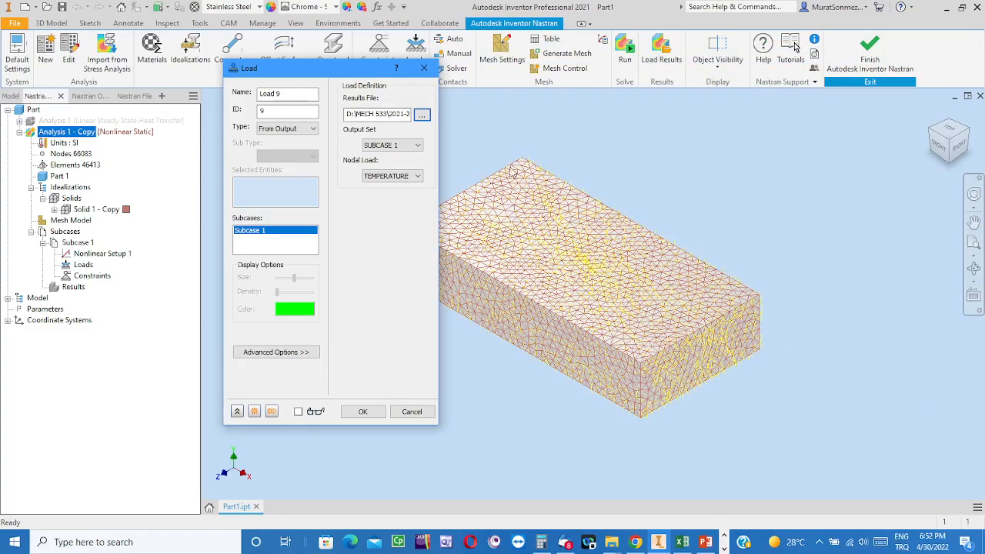
pyautogui.click(363, 414)
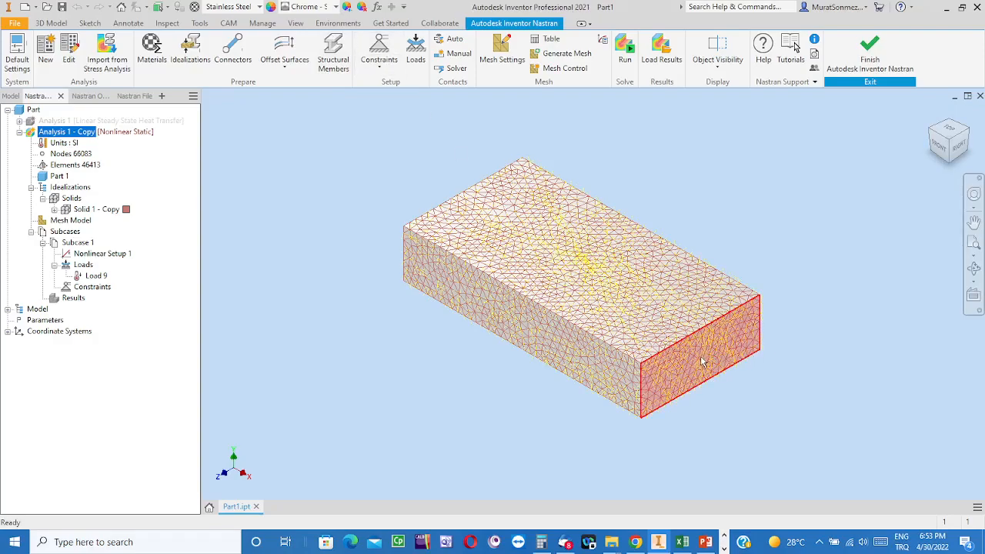
# Add a structural constraint to the block's +X end face with all translations and rotations fixed
pyautogui.moveTo(721, 381)
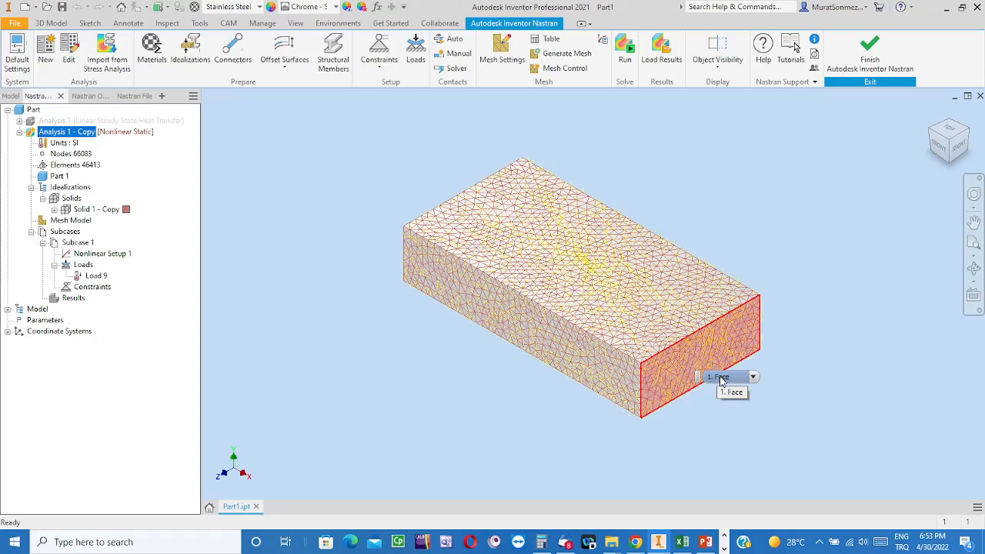
pyautogui.click(379, 60)
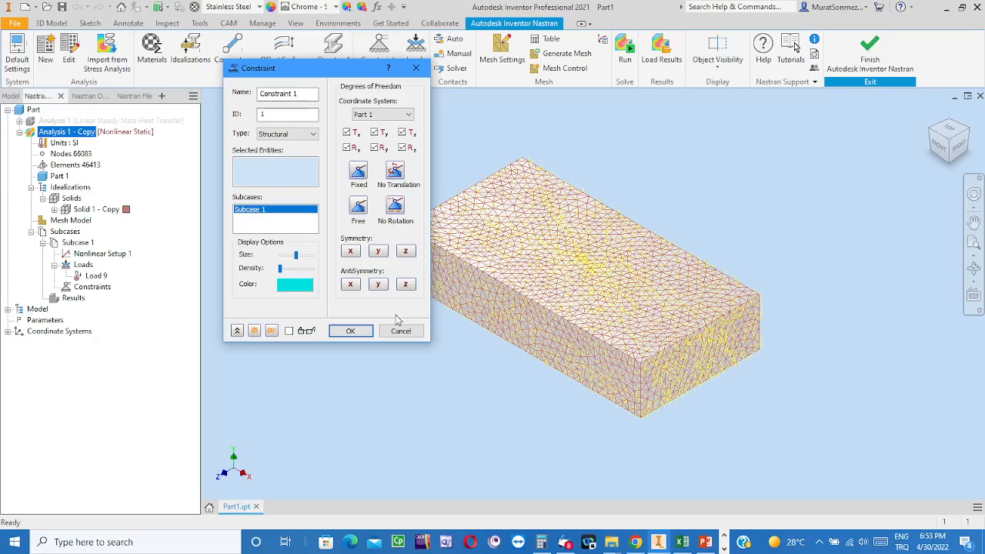
pyautogui.click(713, 348)
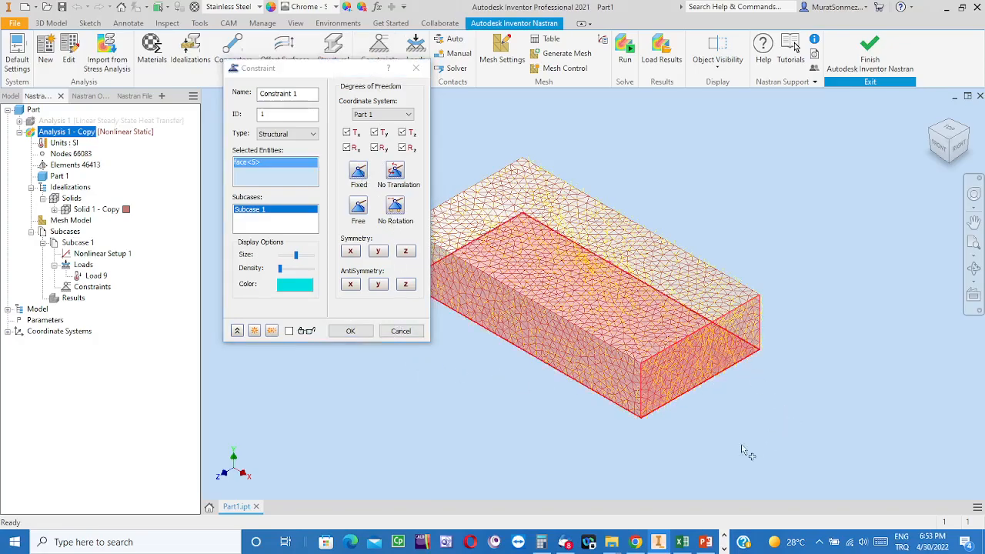
pyautogui.click(351, 331)
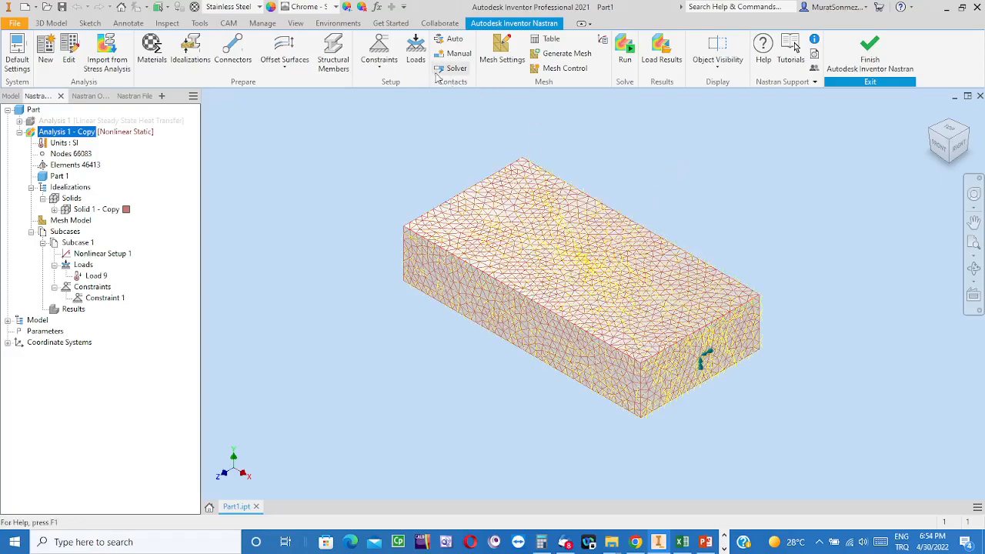
# Apply a force load with Fy of -1000 N to the top face of the block
pyautogui.click(415, 49)
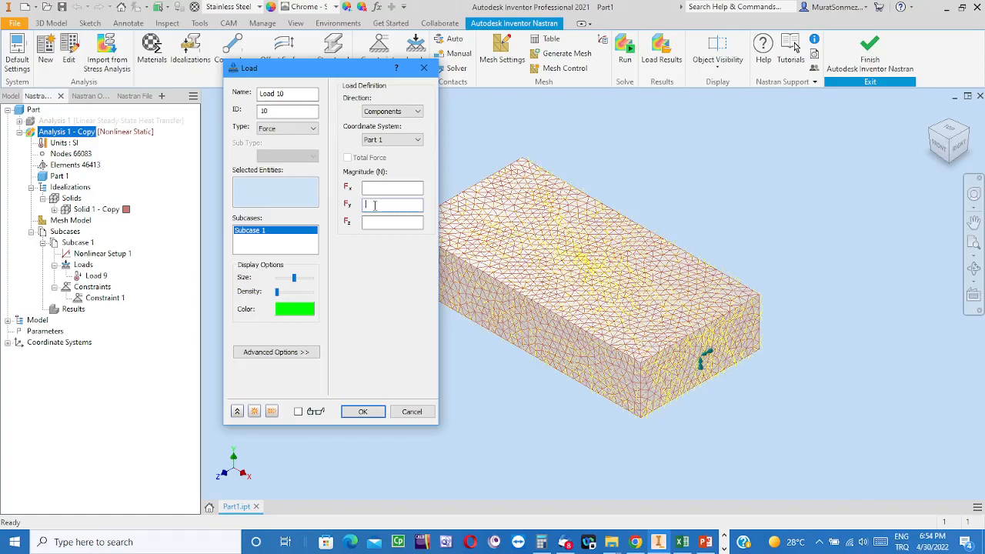
pyautogui.write('10')
pyautogui.write('-')
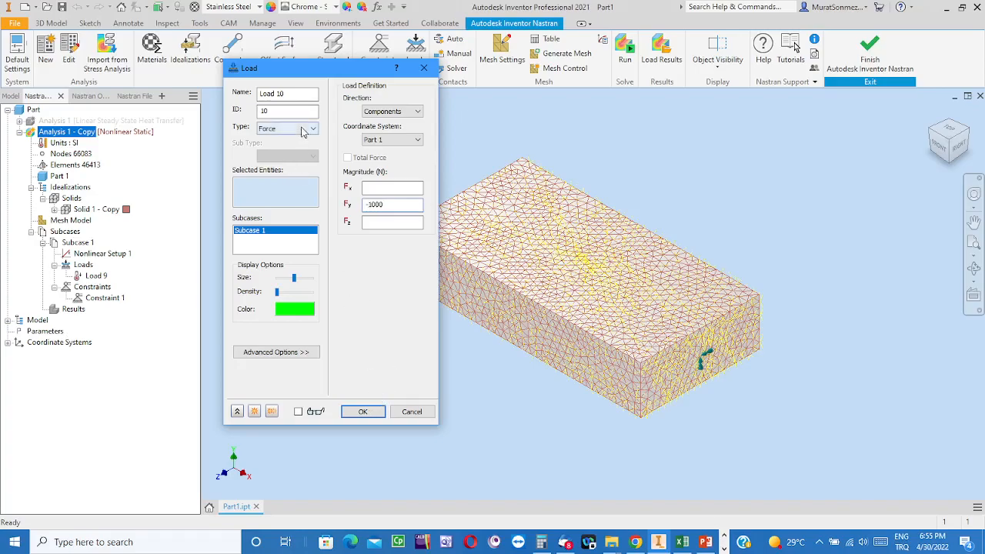
pyautogui.click(309, 132)
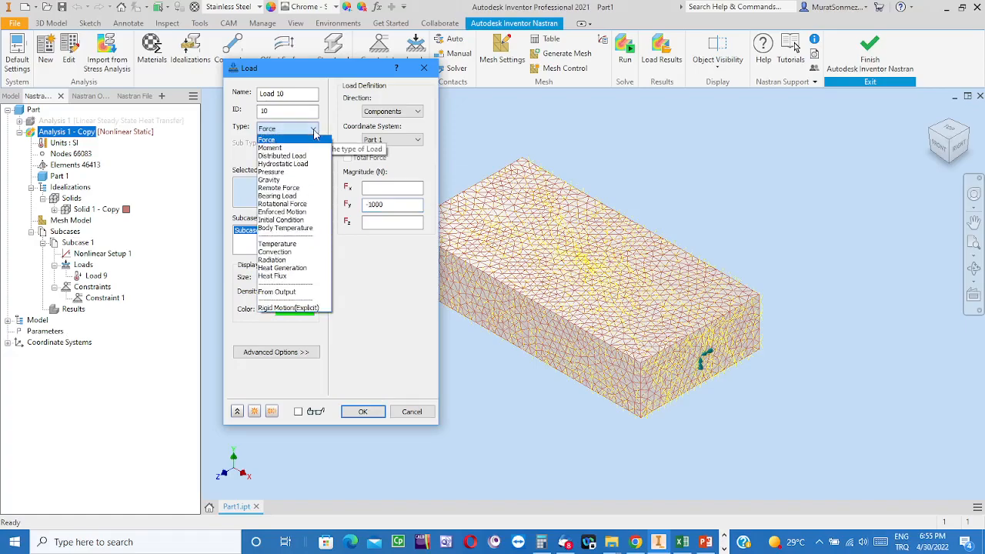
pyautogui.click(270, 141)
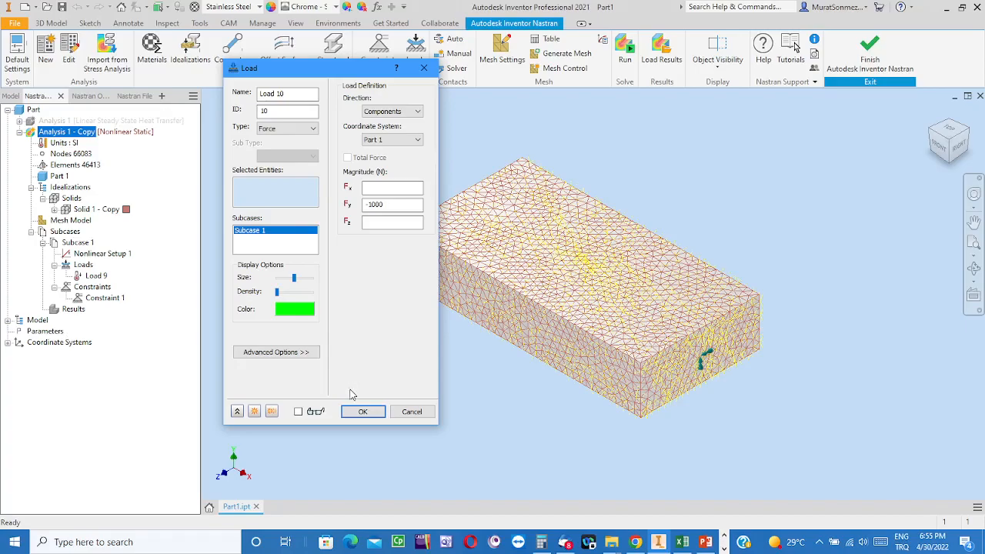
pyautogui.click(363, 413)
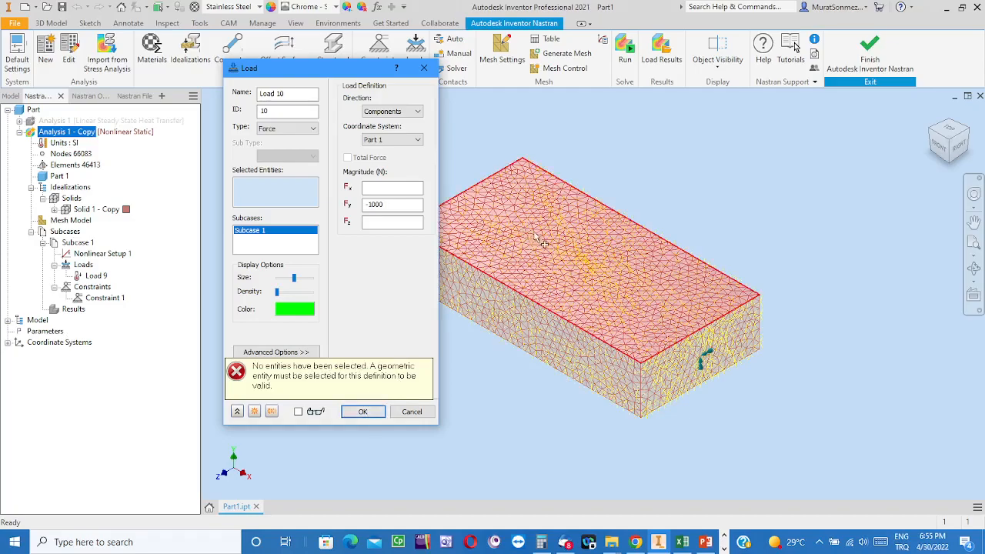
pyautogui.click(544, 202)
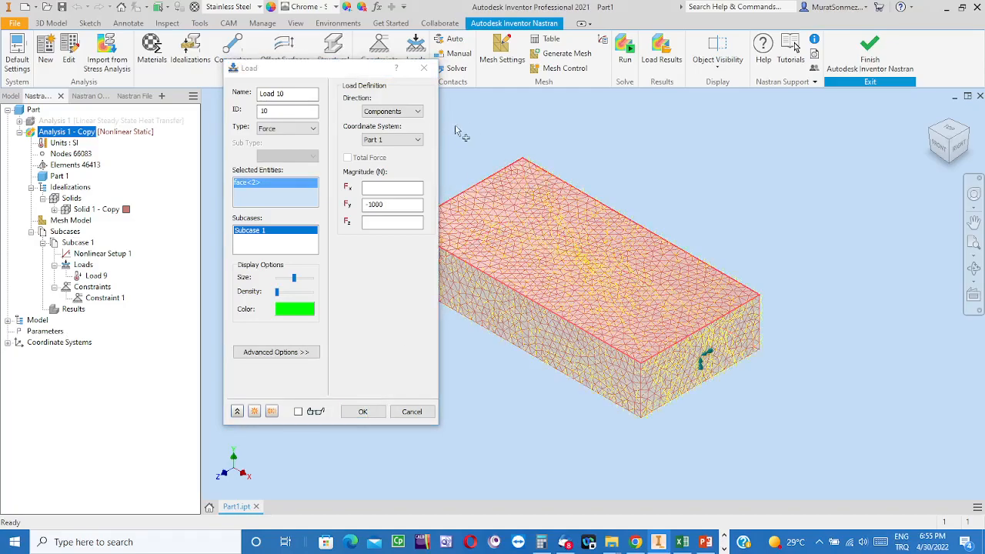
pyautogui.click(363, 411)
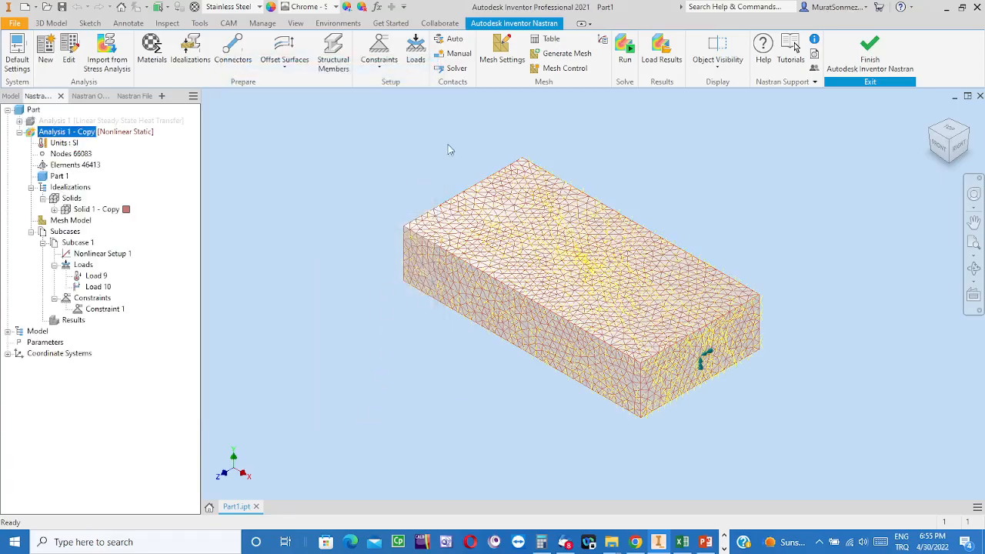
# Apply a force load with Fx of -500 N to the block's -X end face in Subcase 1
pyautogui.click(934, 134)
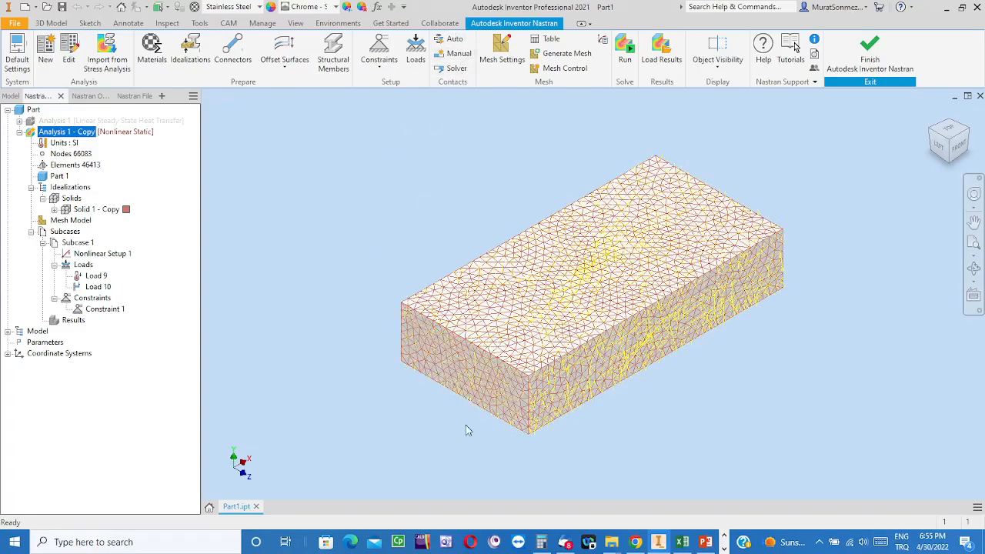
pyautogui.click(456, 377)
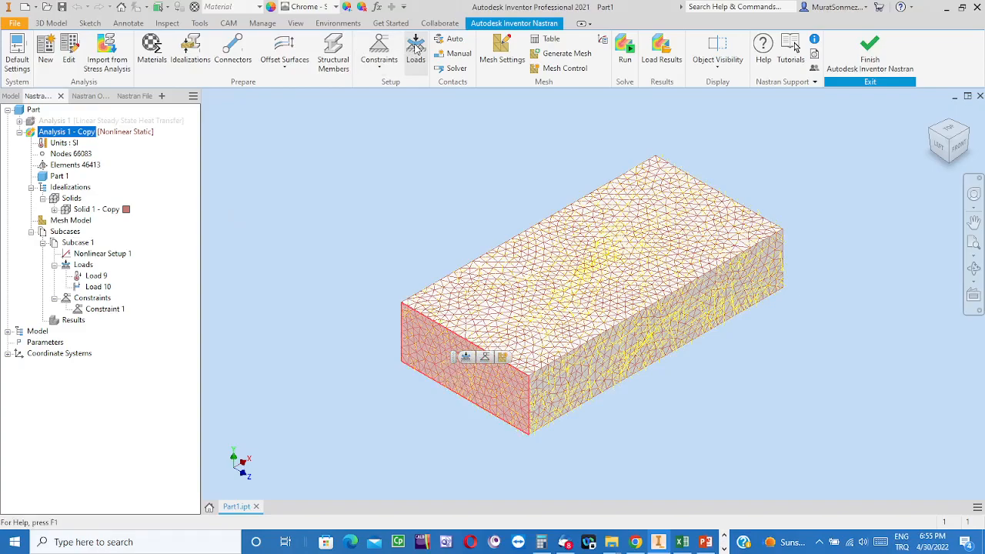
pyautogui.click(416, 50)
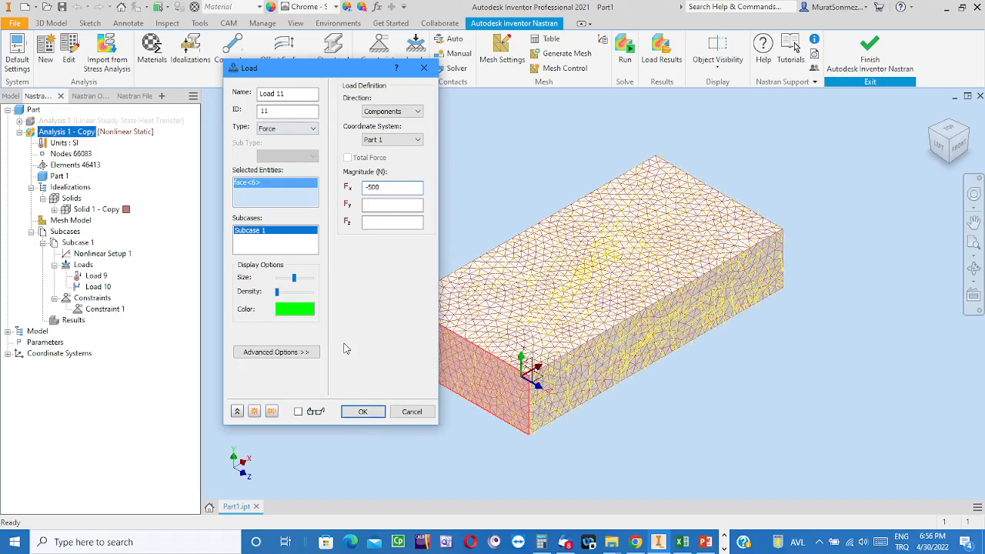
pyautogui.click(361, 411)
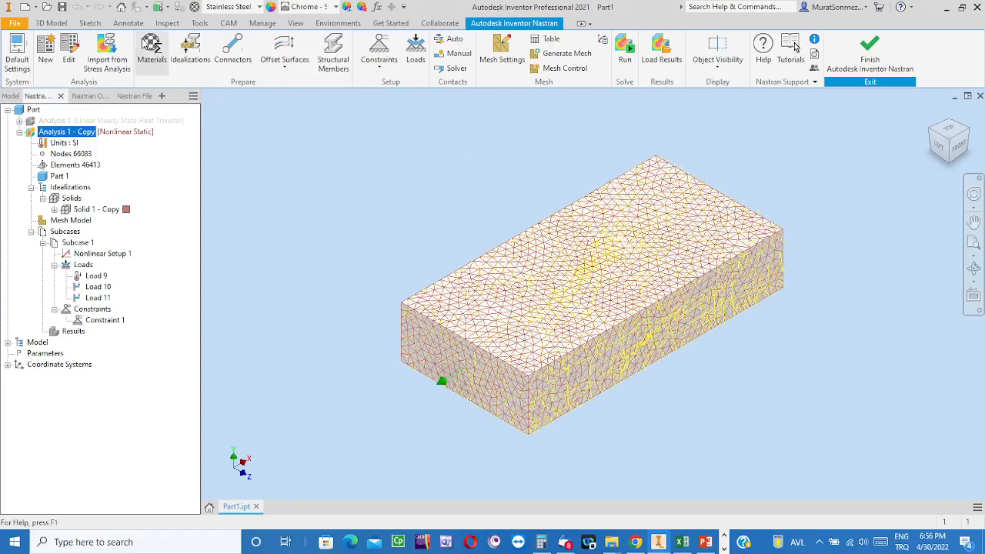
# Assign Stainless Steel AISI 304 from the Autodesk Material Library to the Solid 1 - Copy idealization, leaving the Thermal option off
pyautogui.click(146, 50)
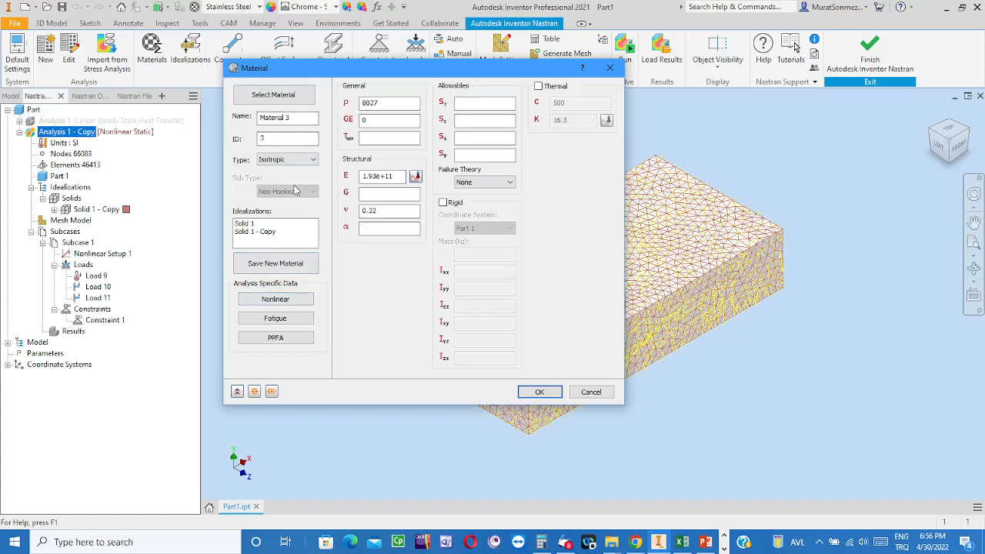
pyautogui.click(253, 233)
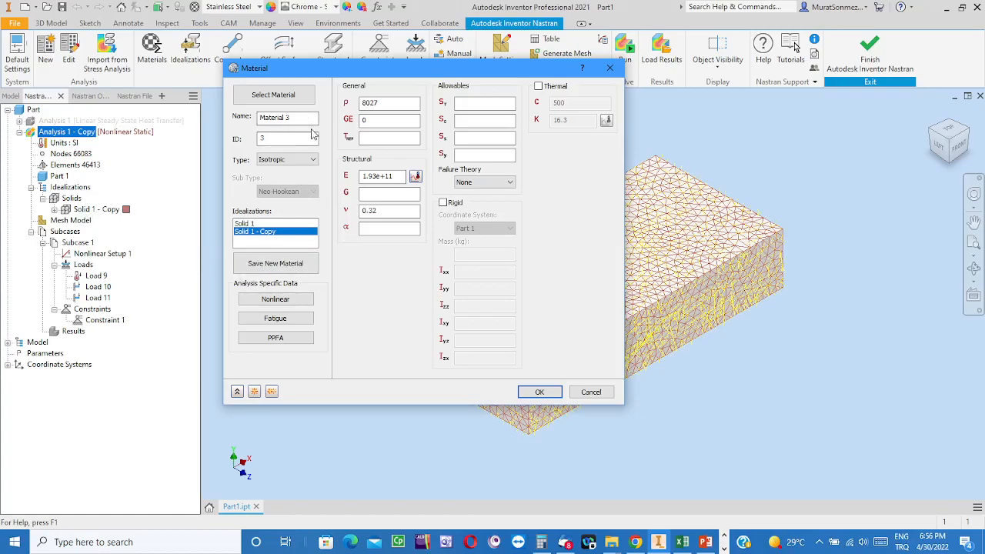
pyautogui.click(273, 95)
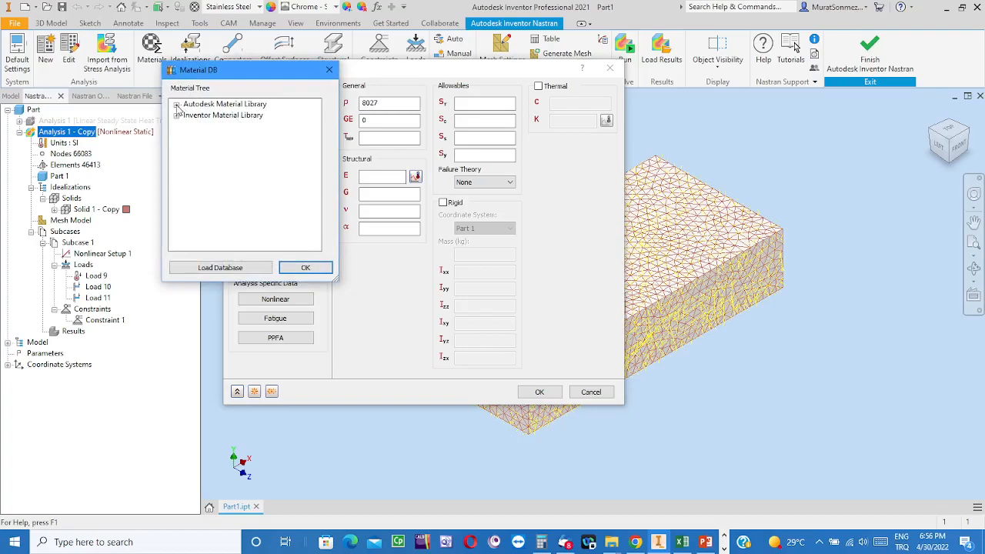
pyautogui.click(176, 105)
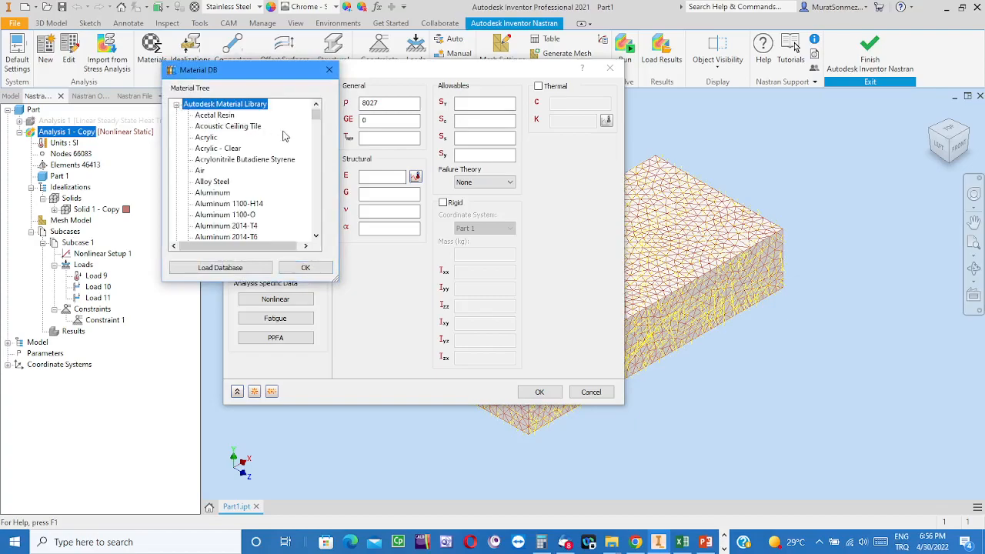
pyautogui.moveTo(316, 117); pyautogui.dragTo(322, 185)
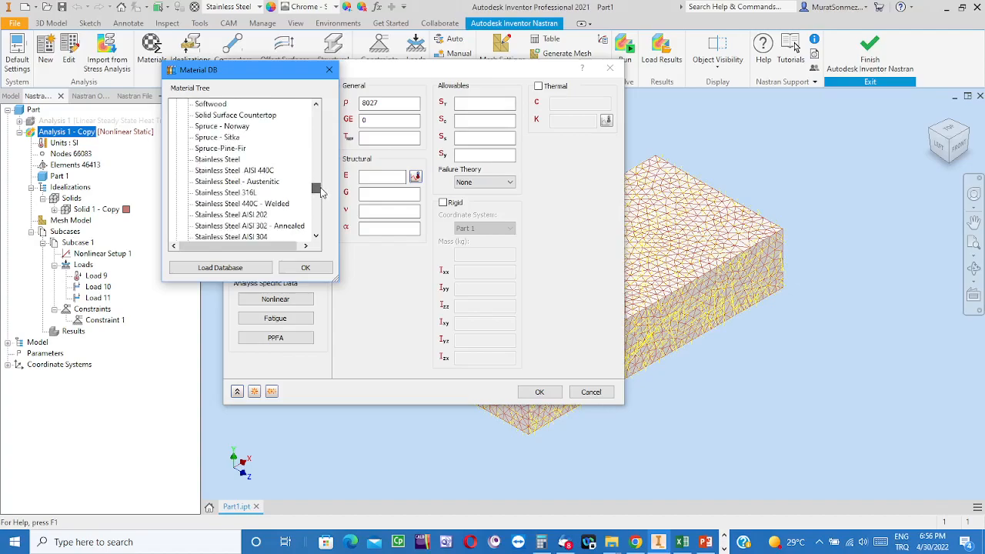
pyautogui.scroll(-1, 285, 195)
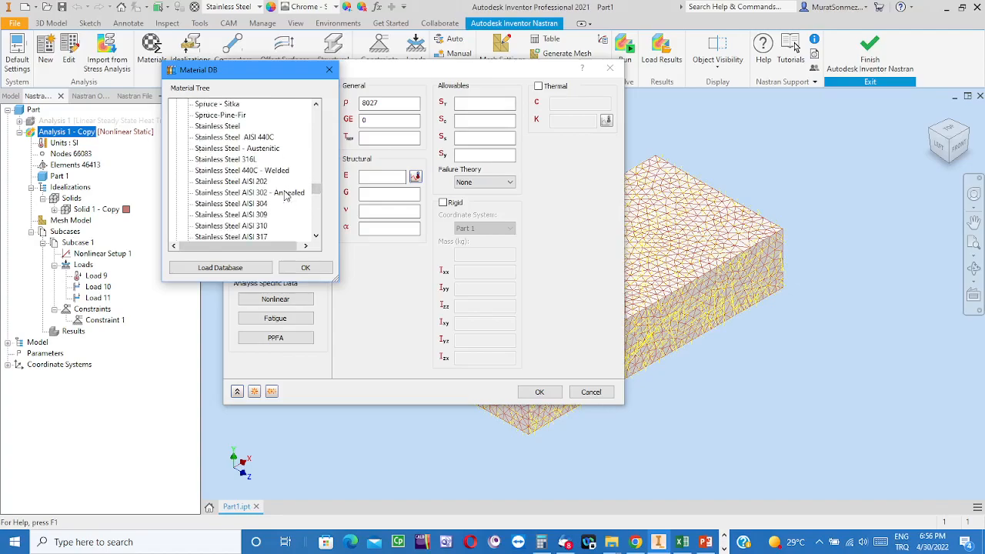
pyautogui.scroll(-1, 284, 195)
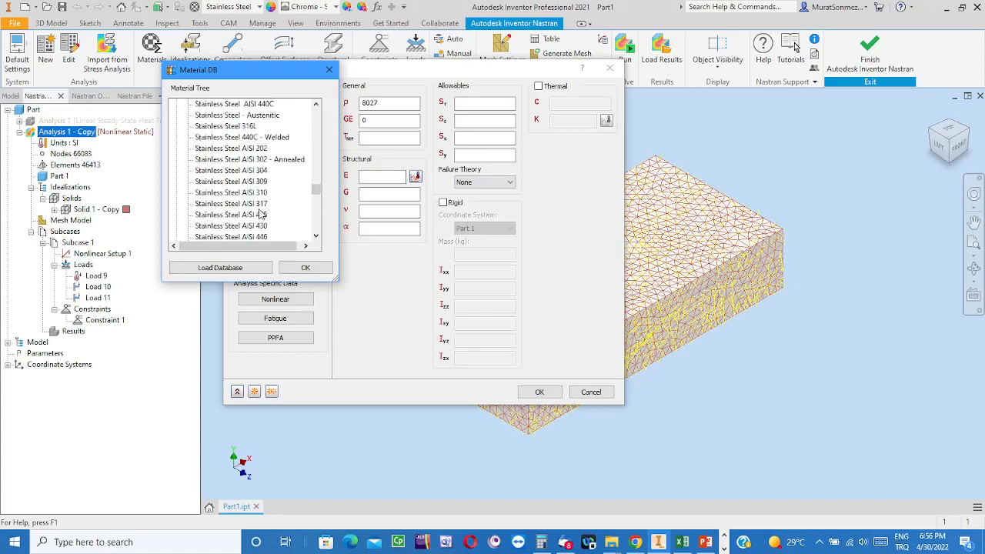
pyautogui.click(254, 171)
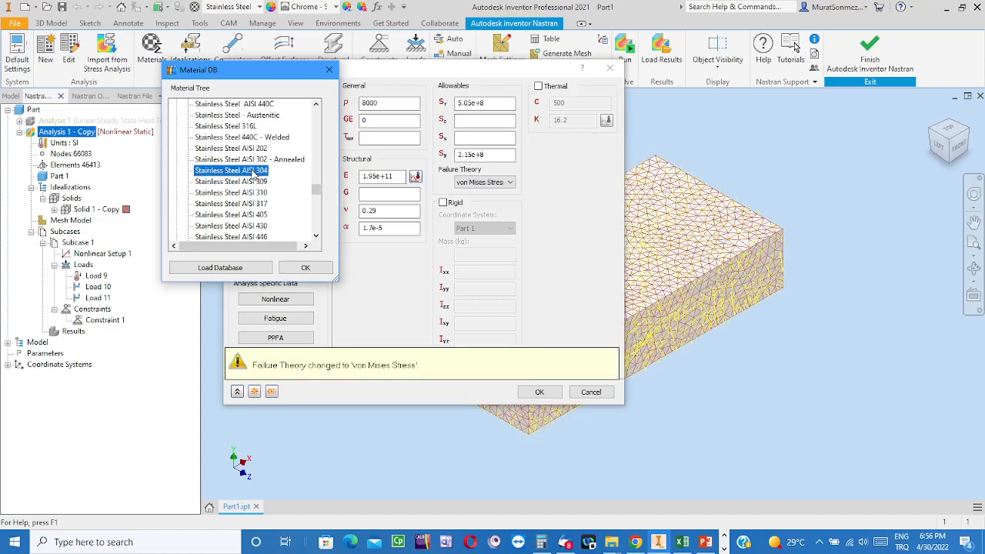
pyautogui.click(307, 268)
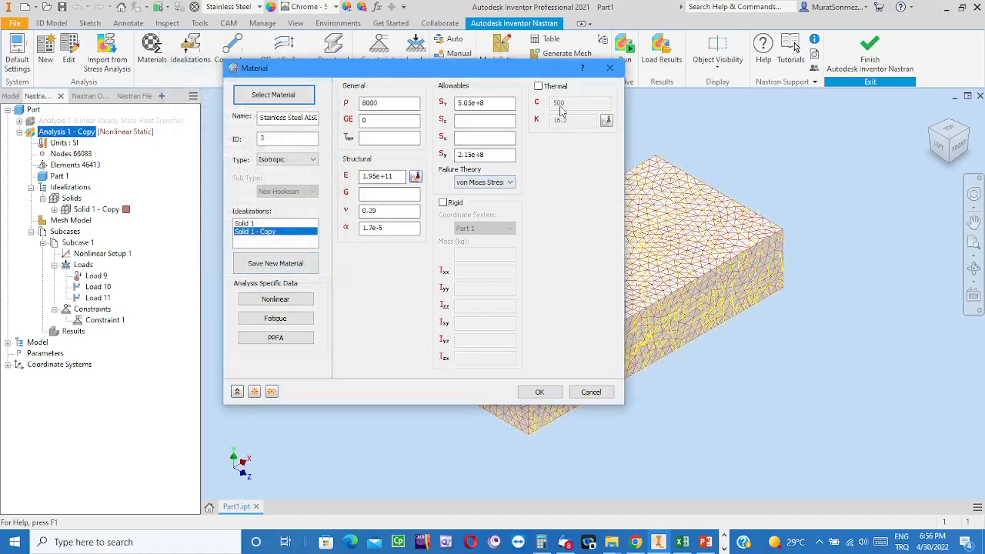
pyautogui.click(540, 87)
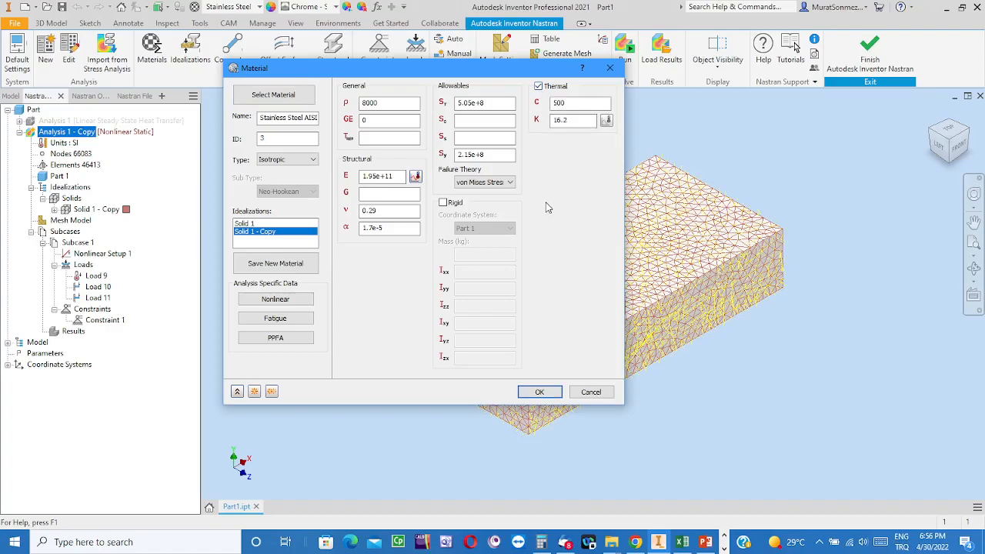
pyautogui.click(540, 88)
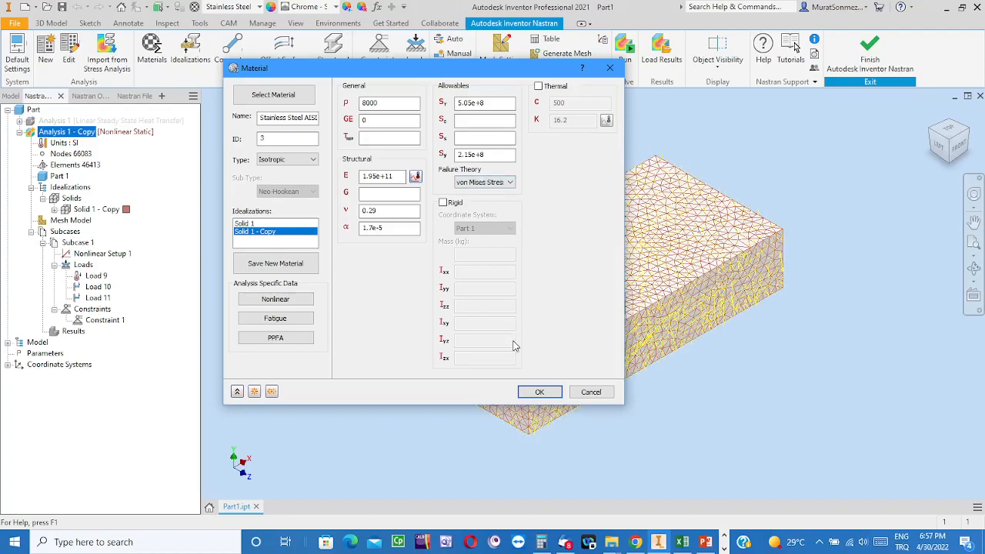
pyautogui.click(539, 395)
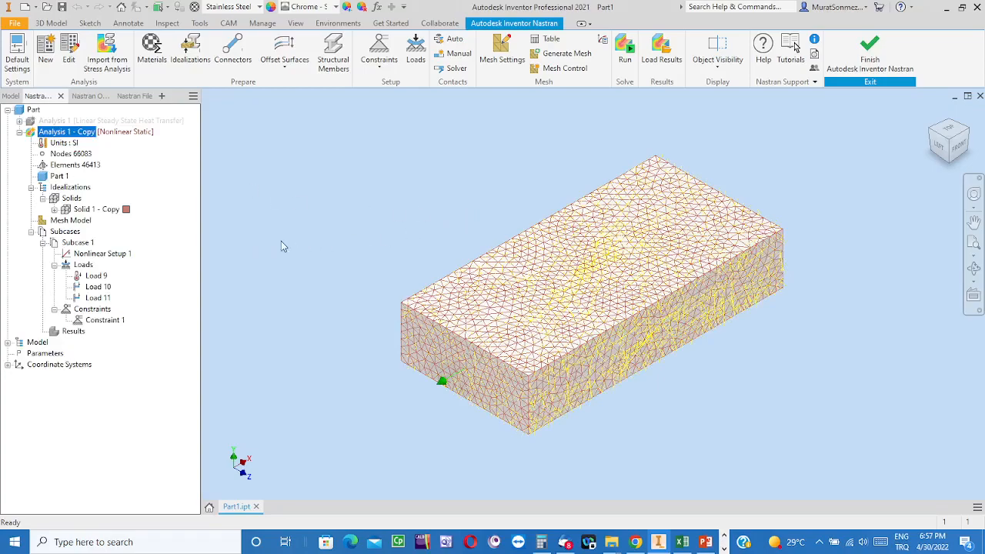
# Edit the Solid 1 - Copy idealization to use the last Stainless Steel AISI 304 material in the list with solid elements
pyautogui.rightClick(82, 211)
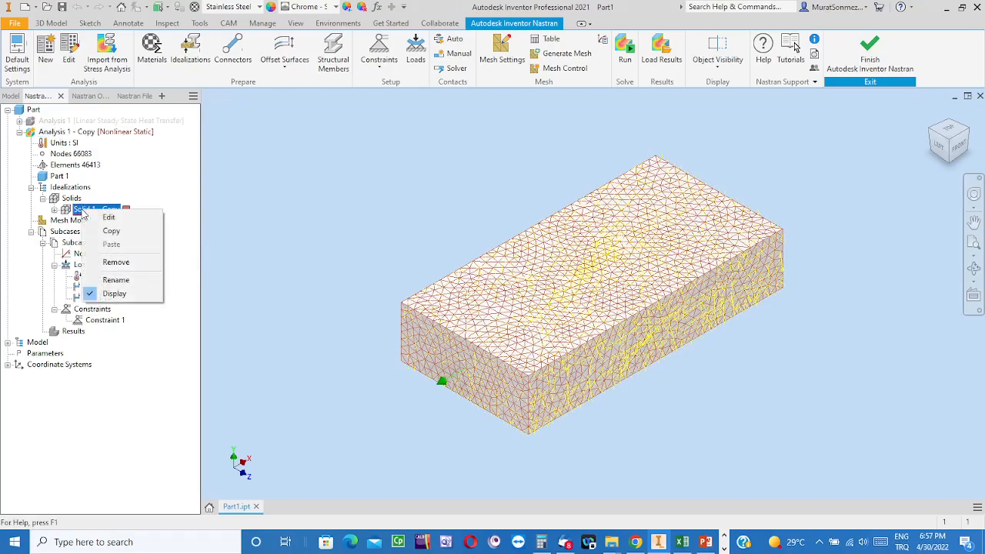
pyautogui.click(109, 217)
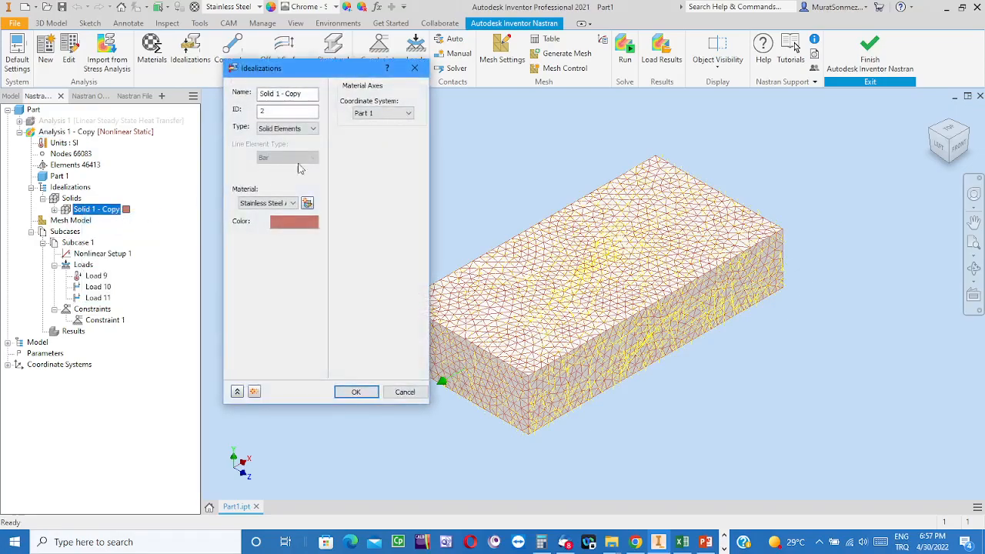
pyautogui.click(292, 203)
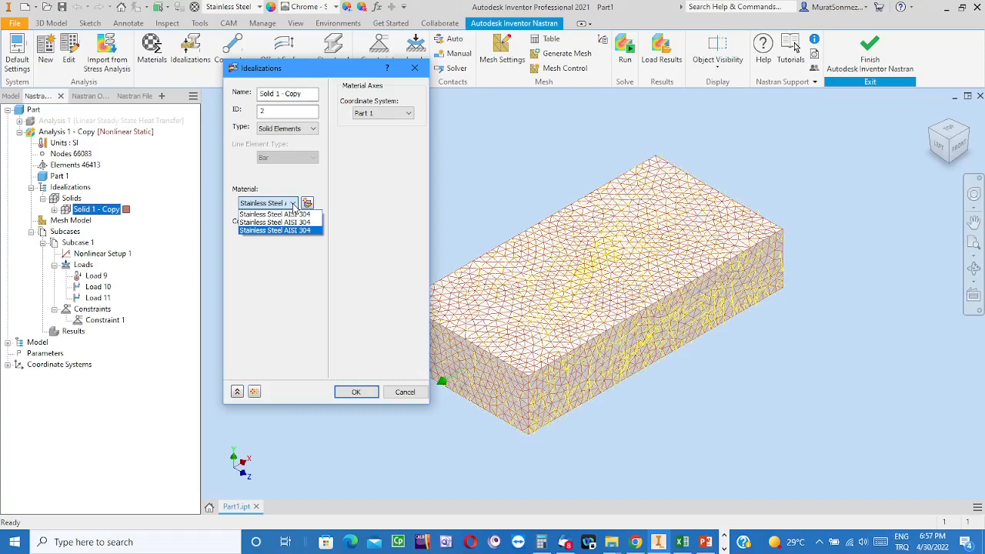
pyautogui.click(281, 230)
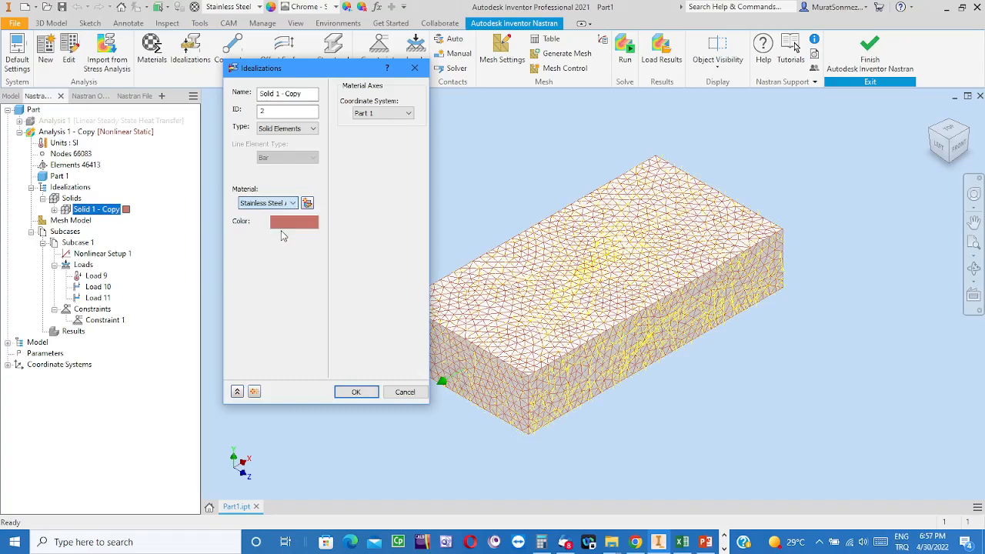
pyautogui.click(314, 130)
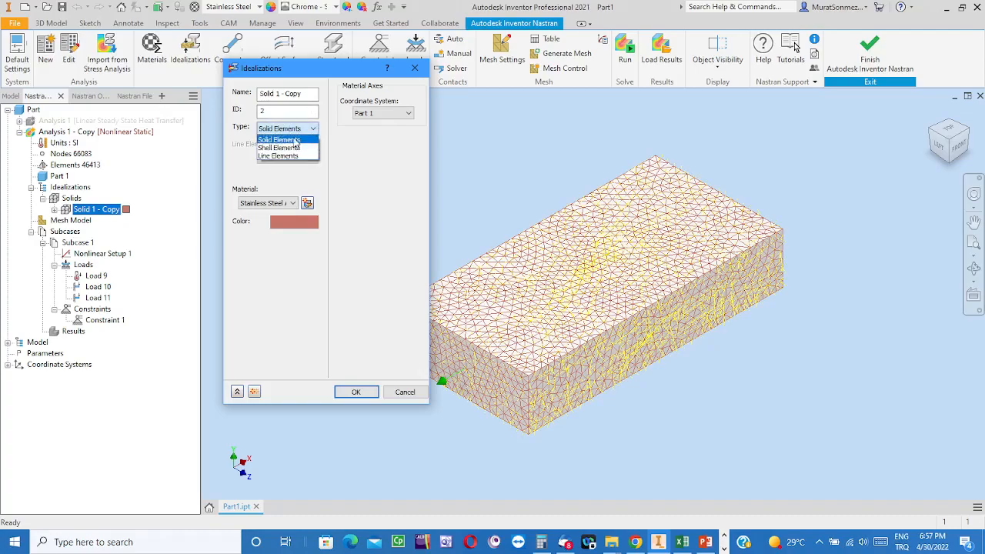
pyautogui.click(379, 155)
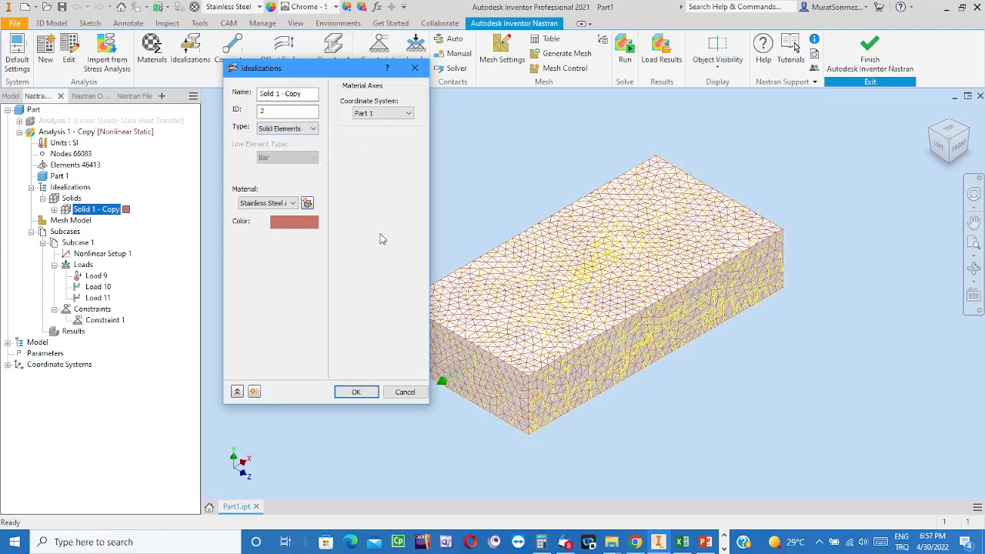
pyautogui.click(354, 393)
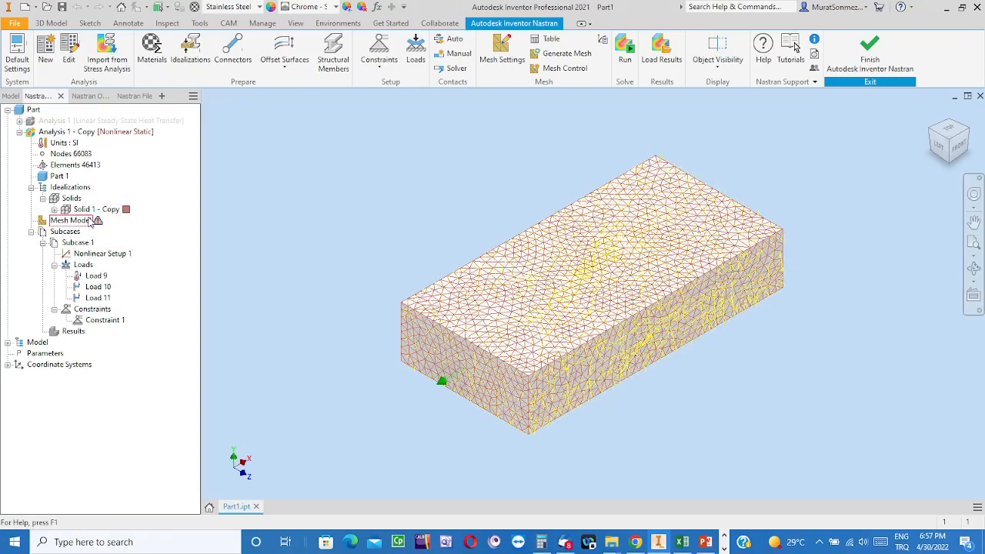
# Regenerate the mesh and run the nonlinear static analysis to completion
pyautogui.click(566, 61)
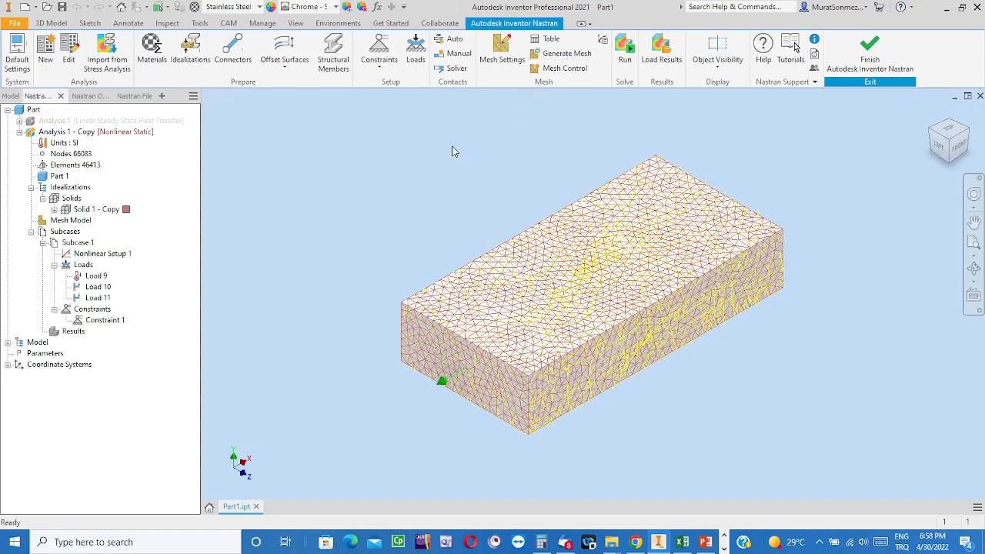
pyautogui.click(624, 50)
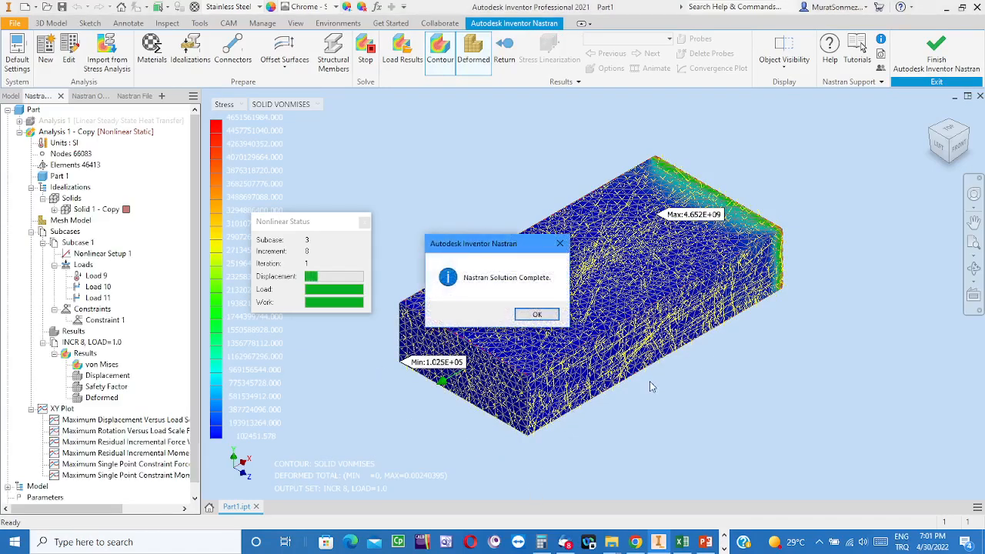
pyautogui.click(537, 314)
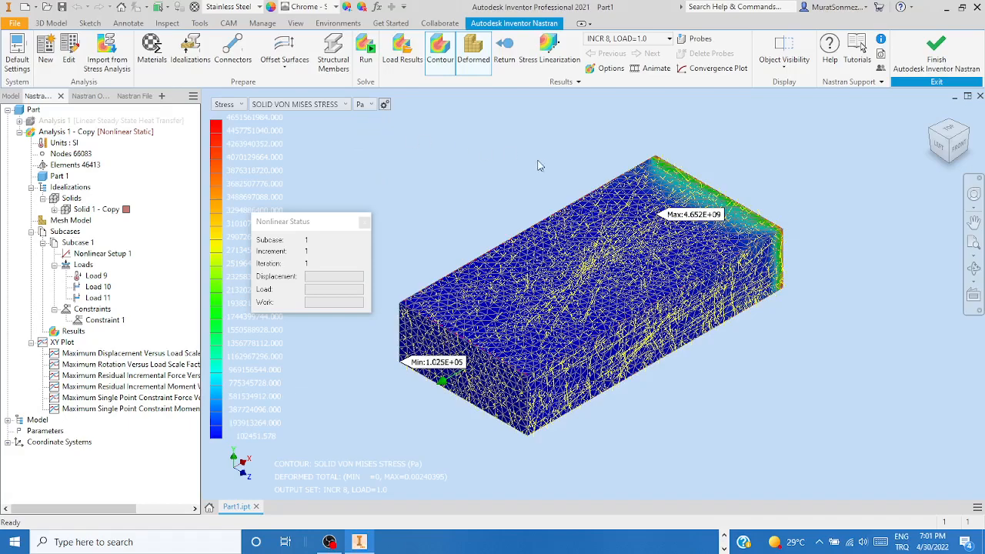
# Show the solid von Mises stress contour in MPa and inspect it at the block's fixed end face
pyautogui.click(370, 105)
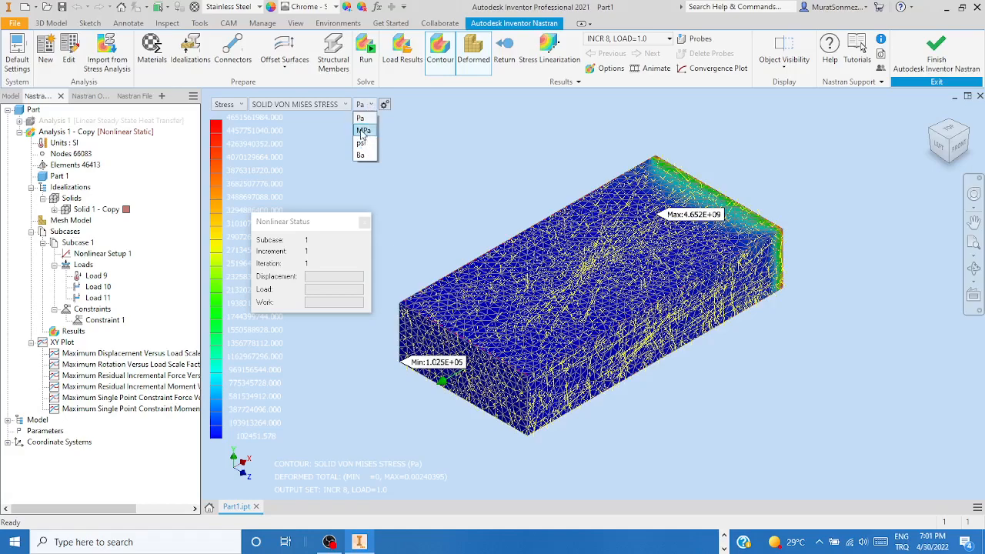
pyautogui.click(363, 131)
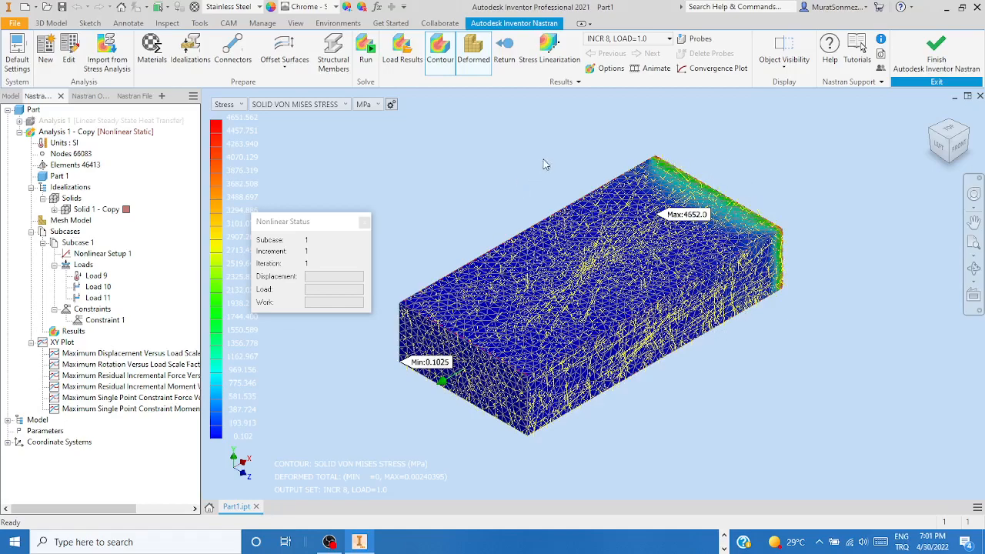
pyautogui.click(968, 130)
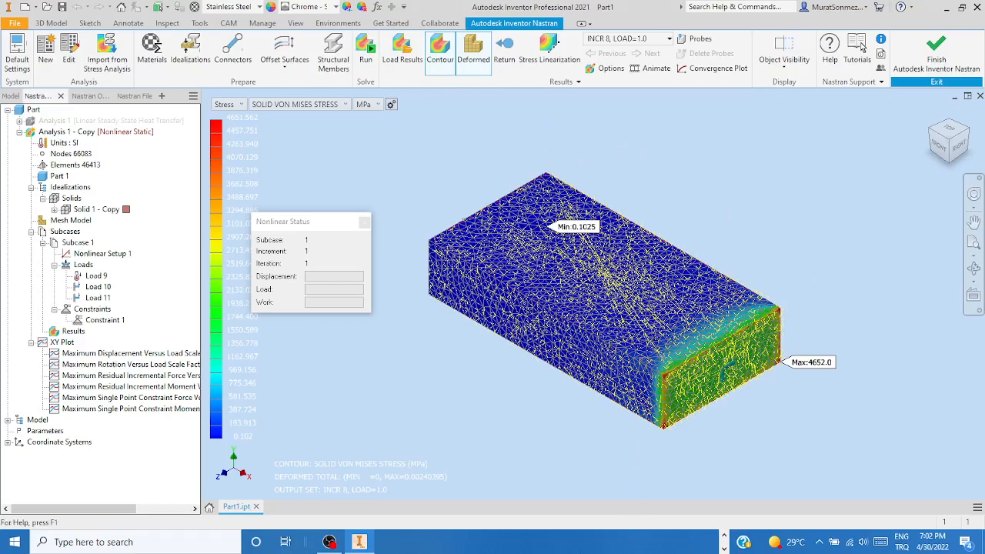
pyautogui.click(334, 543)
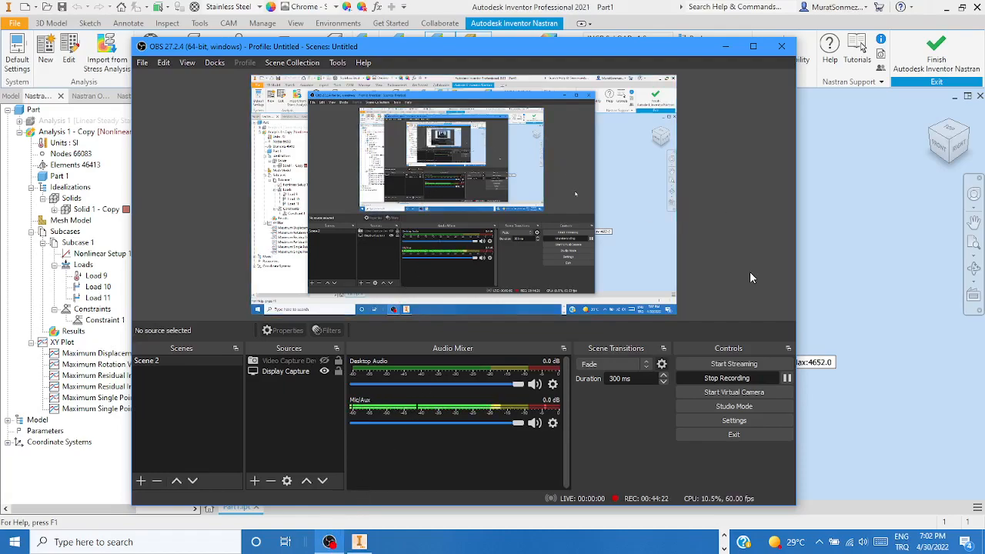
pyautogui.click(324, 361)
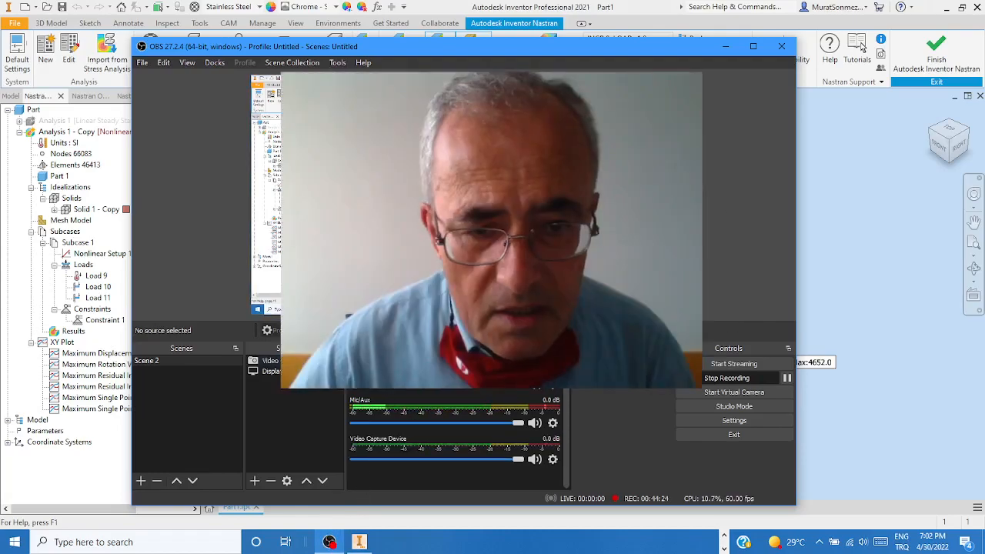